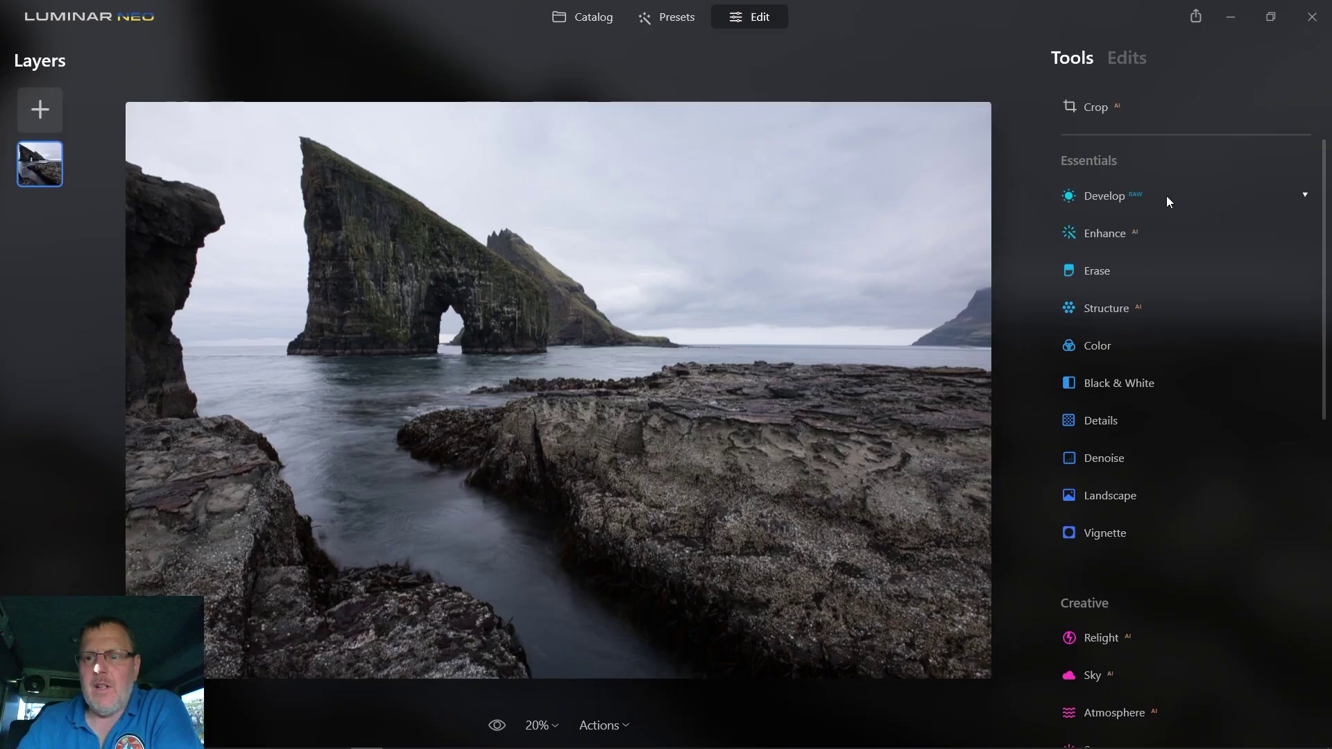
- Adjust the photo's light in Develop with Smart Contrast at 17, Highlights at -90 and Shadows at 12
{"action": "left_click", "coordinate": [1185, 199]}
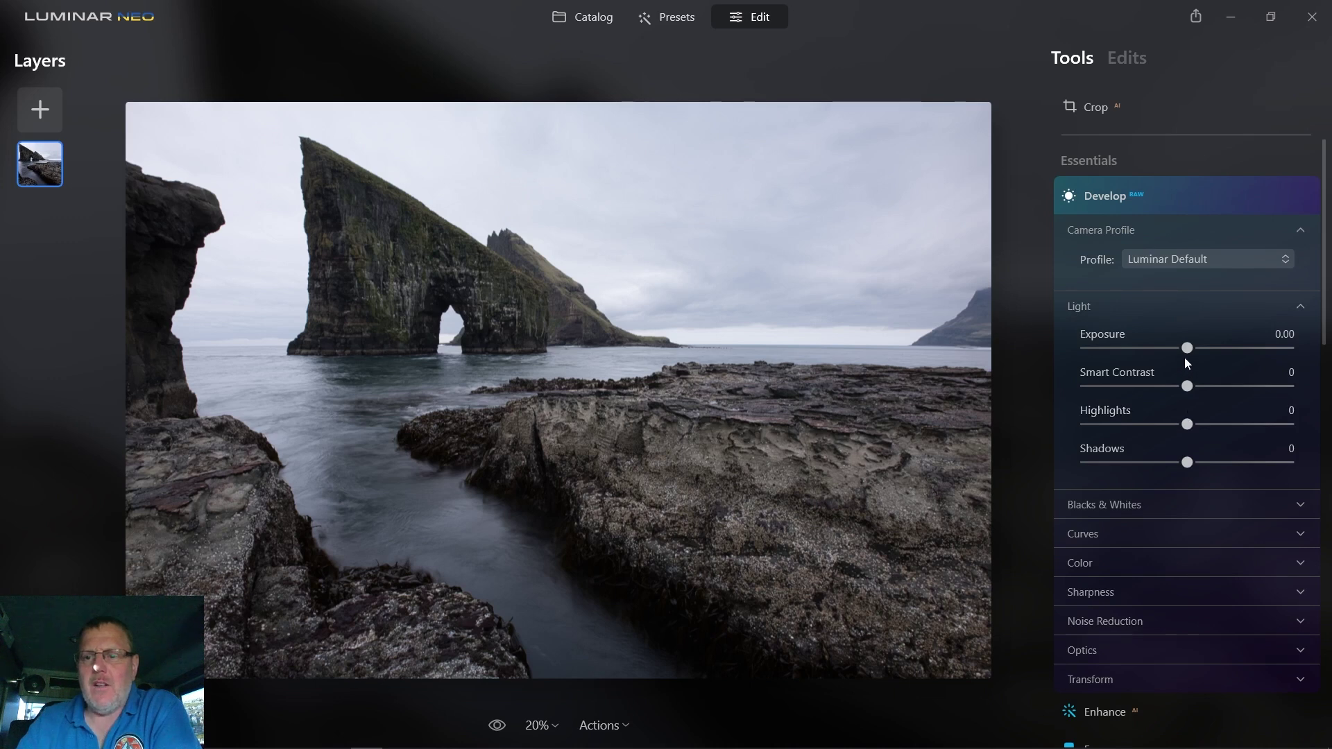
{"action": "left_click_drag", "start_coordinate": [1188, 387], "coordinate": [1087, 427]}
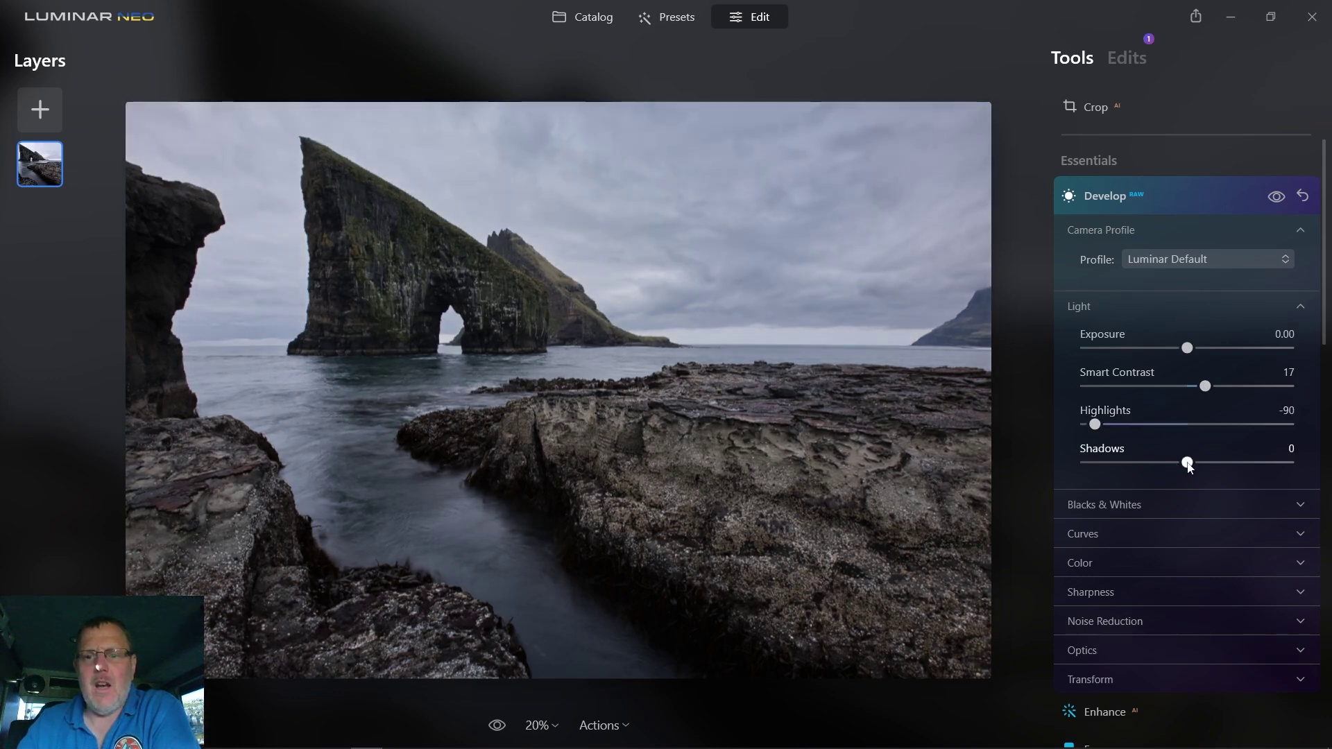
{"action": "left_click_drag", "start_coordinate": [1188, 463], "coordinate": [1201, 463]}
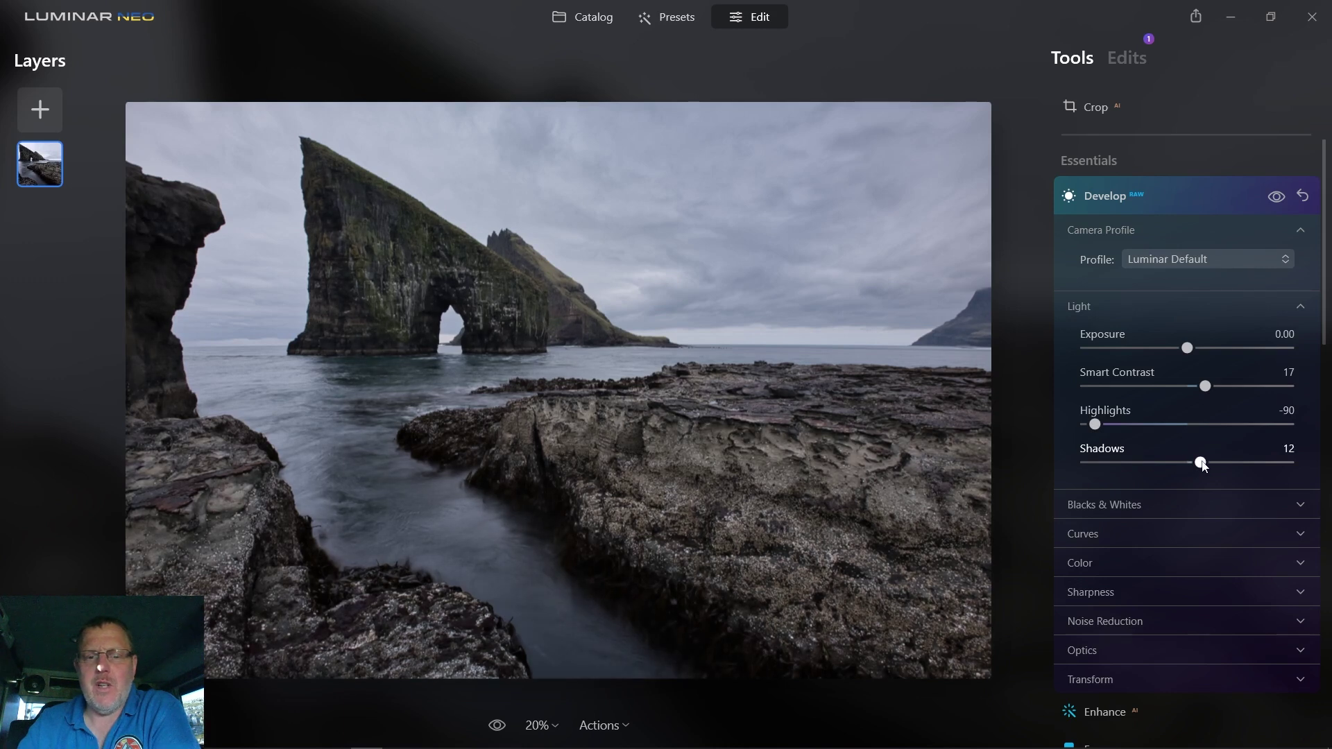
- Reopen Develop and add a highlight and a shadow point to the main tone curve, raising the highlight point slightly
{"action": "left_click", "coordinate": [1196, 196]}
{"action": "left_click", "coordinate": [1197, 197]}
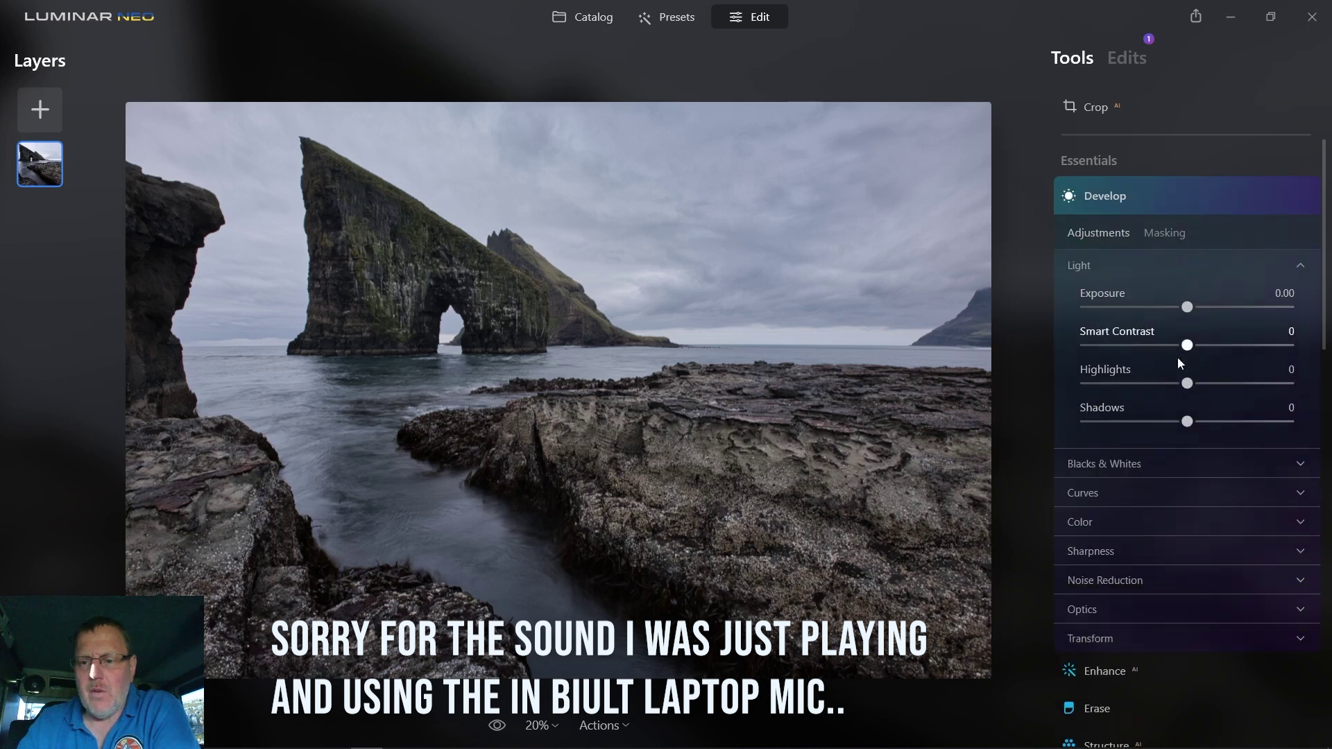
{"action": "left_click", "coordinate": [1180, 269]}
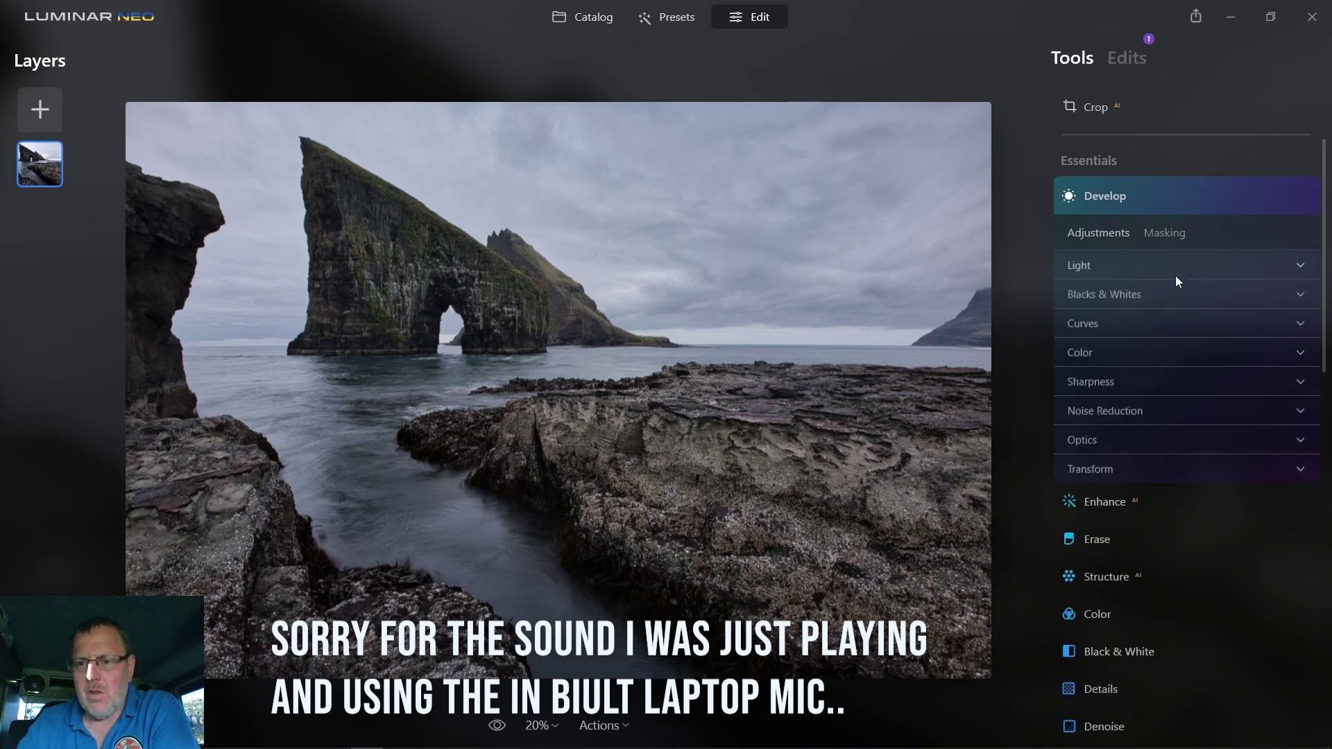
{"action": "left_click", "coordinate": [1195, 331]}
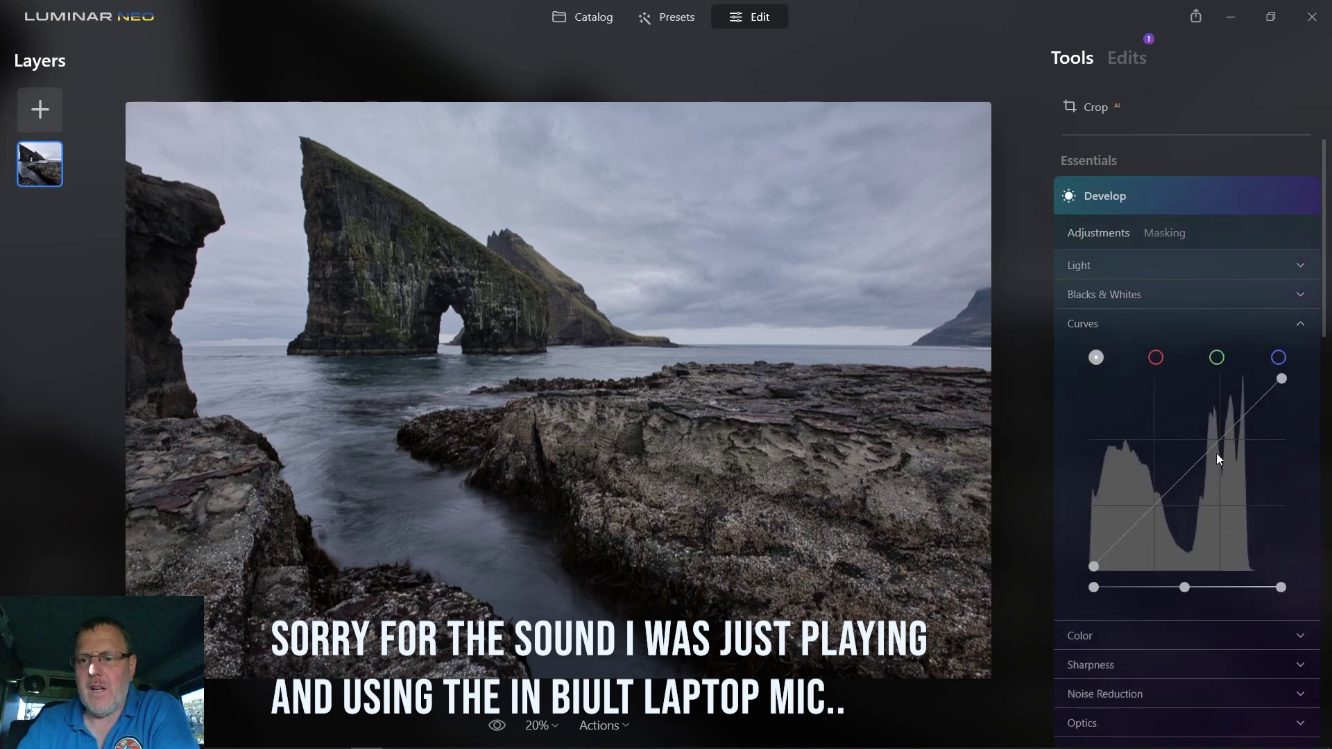
{"action": "left_click", "coordinate": [1225, 439]}
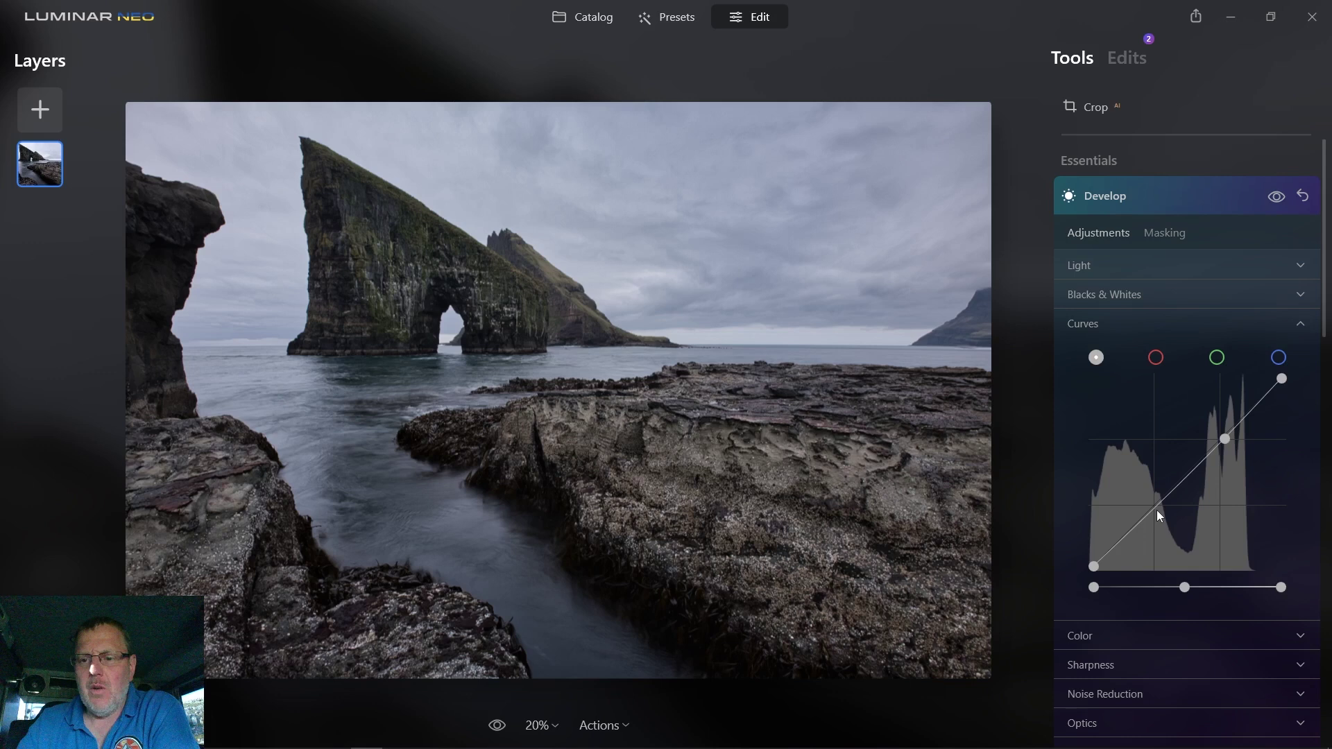
{"action": "left_click", "coordinate": [1156, 510]}
{"action": "left_click_drag", "start_coordinate": [1225, 438], "coordinate": [1223, 432]}
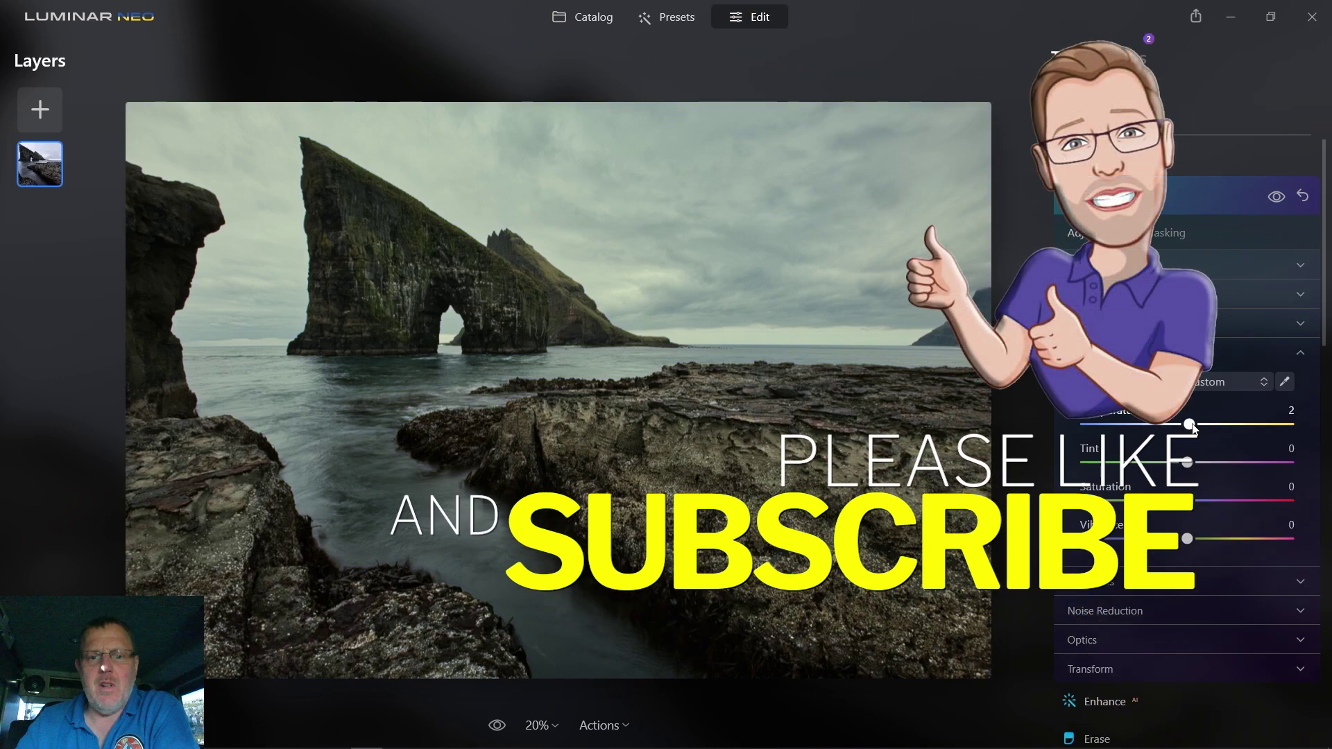
- Finish Develop with the white balance back at As Shot, slightly higher vibrance, and sharpening of 31 with masking at 78
{"action": "left_click_drag", "start_coordinate": [1193, 425], "coordinate": [1190, 426]}
{"action": "left_click", "coordinate": [1221, 381]}
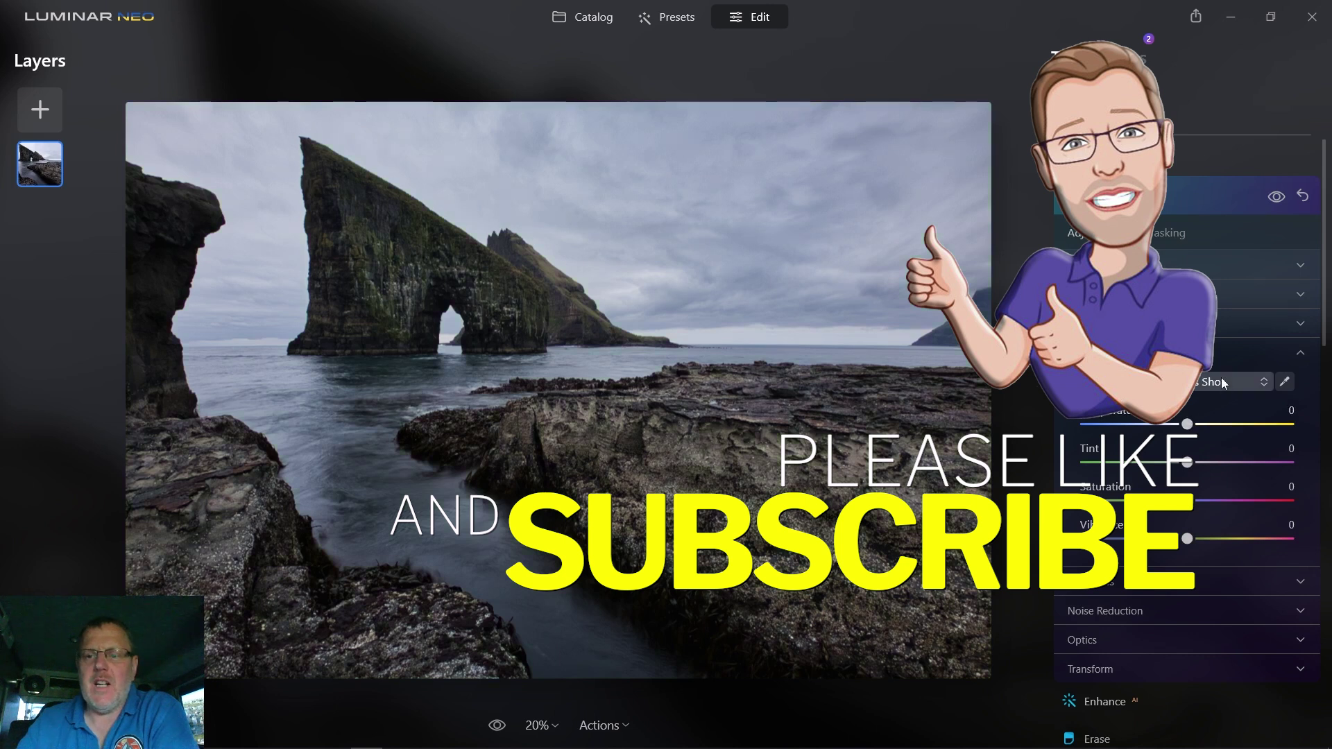
{"action": "left_click_drag", "start_coordinate": [1193, 542], "coordinate": [1203, 547]}
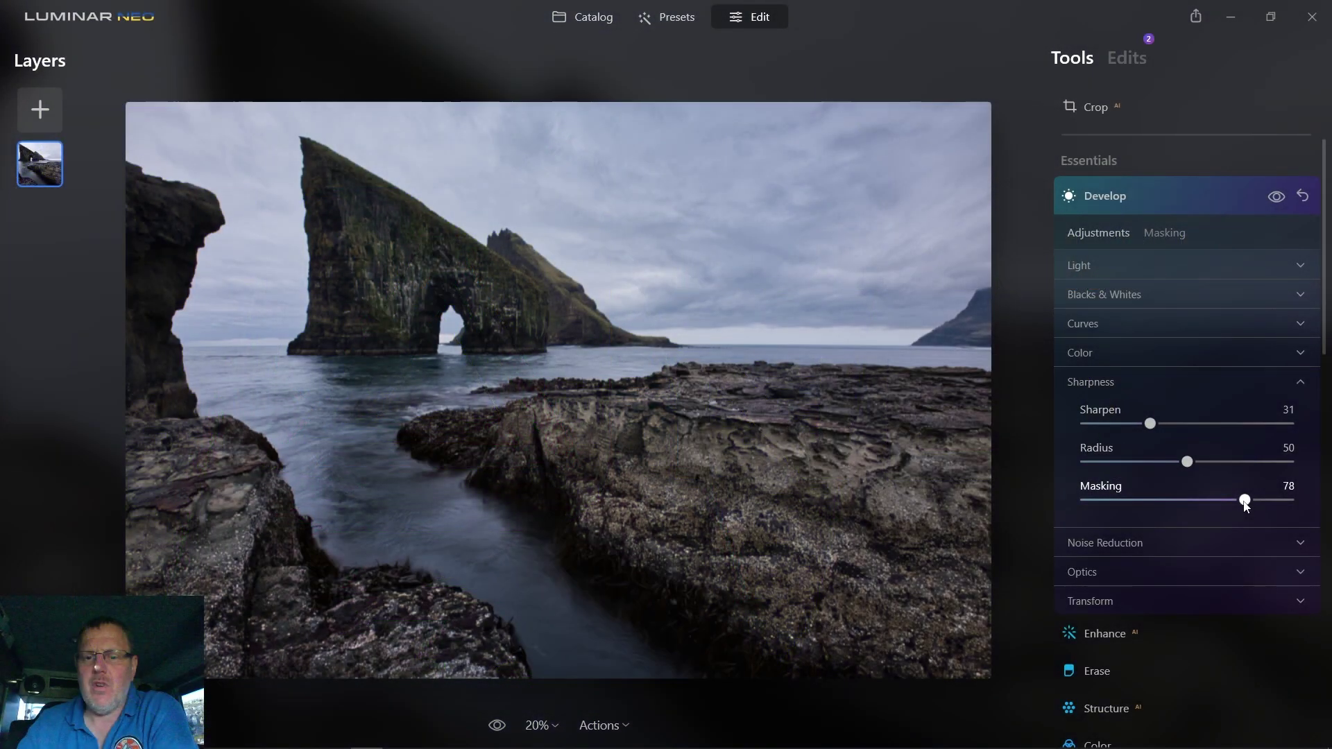
{"action": "left_click", "coordinate": [1200, 382]}
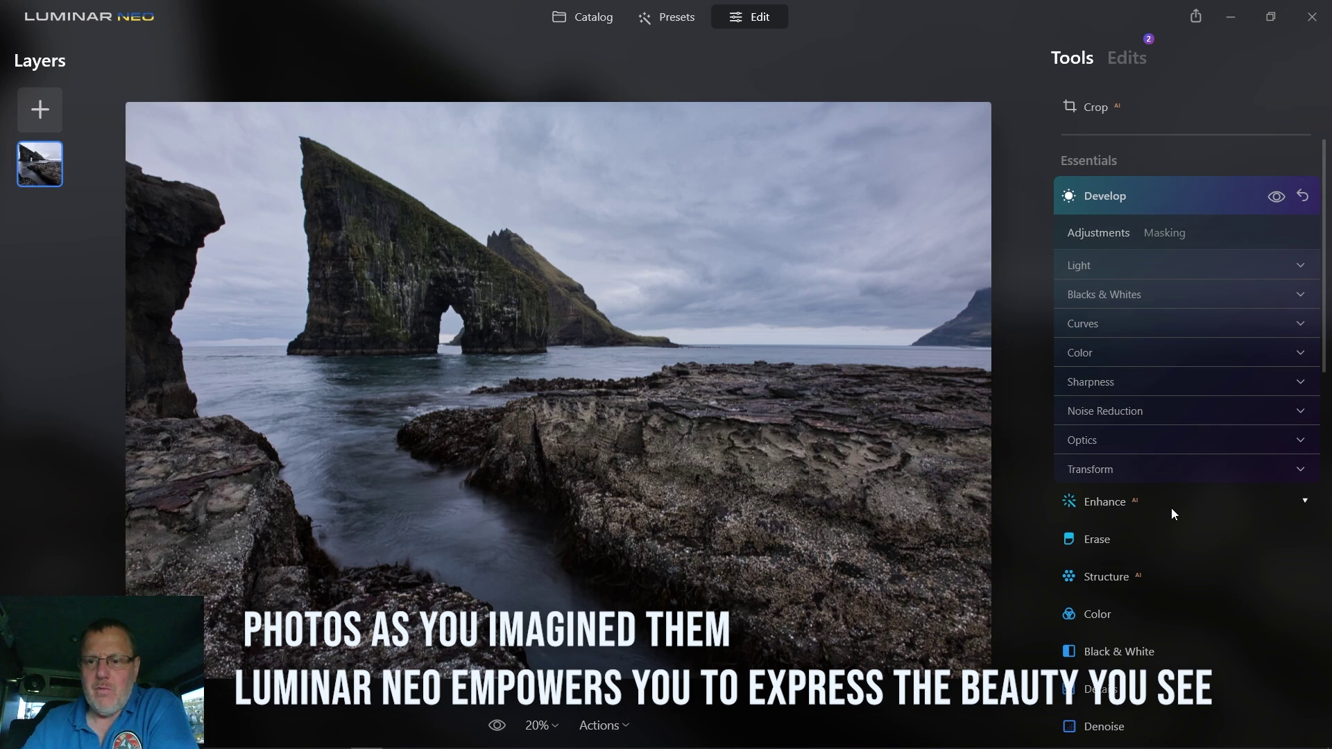
{"action": "left_click", "coordinate": [1181, 206]}
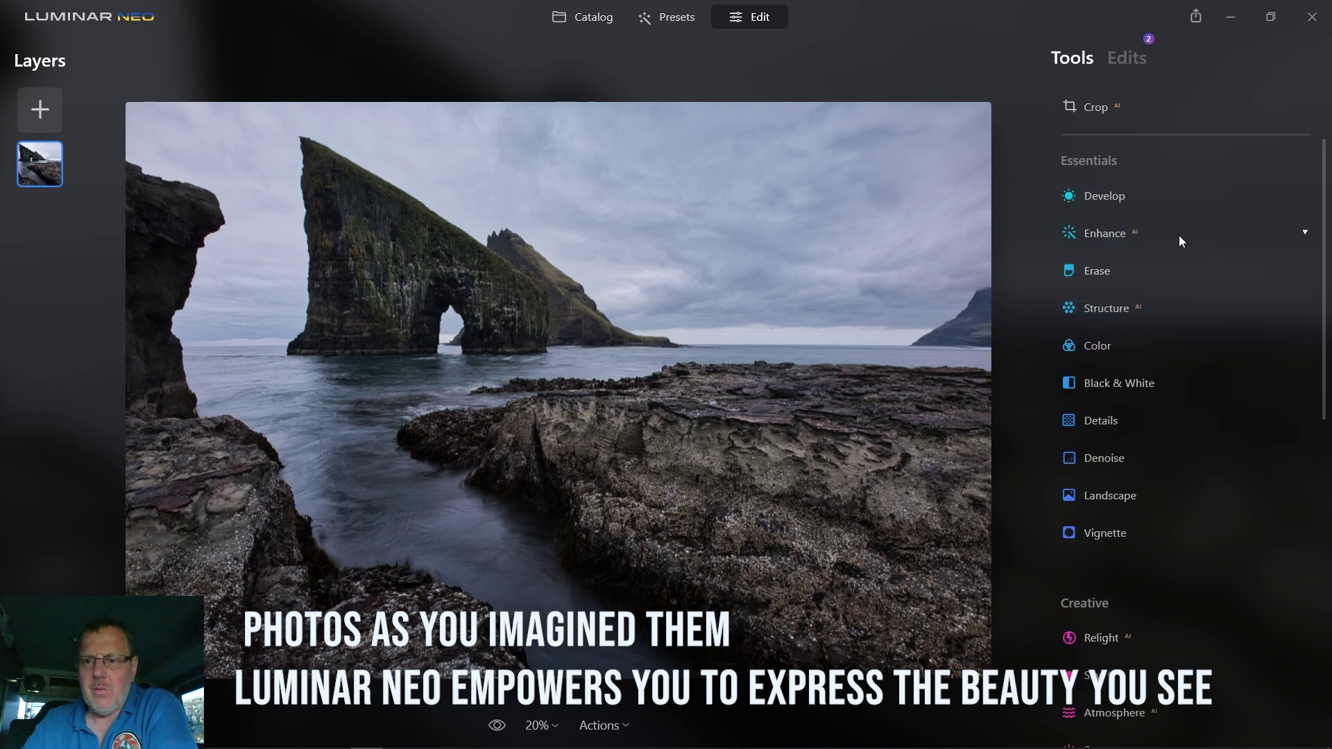
- Enhance the photo with Sky Enhancer at 54 and Accent at 3
{"action": "left_click", "coordinate": [1180, 235]}
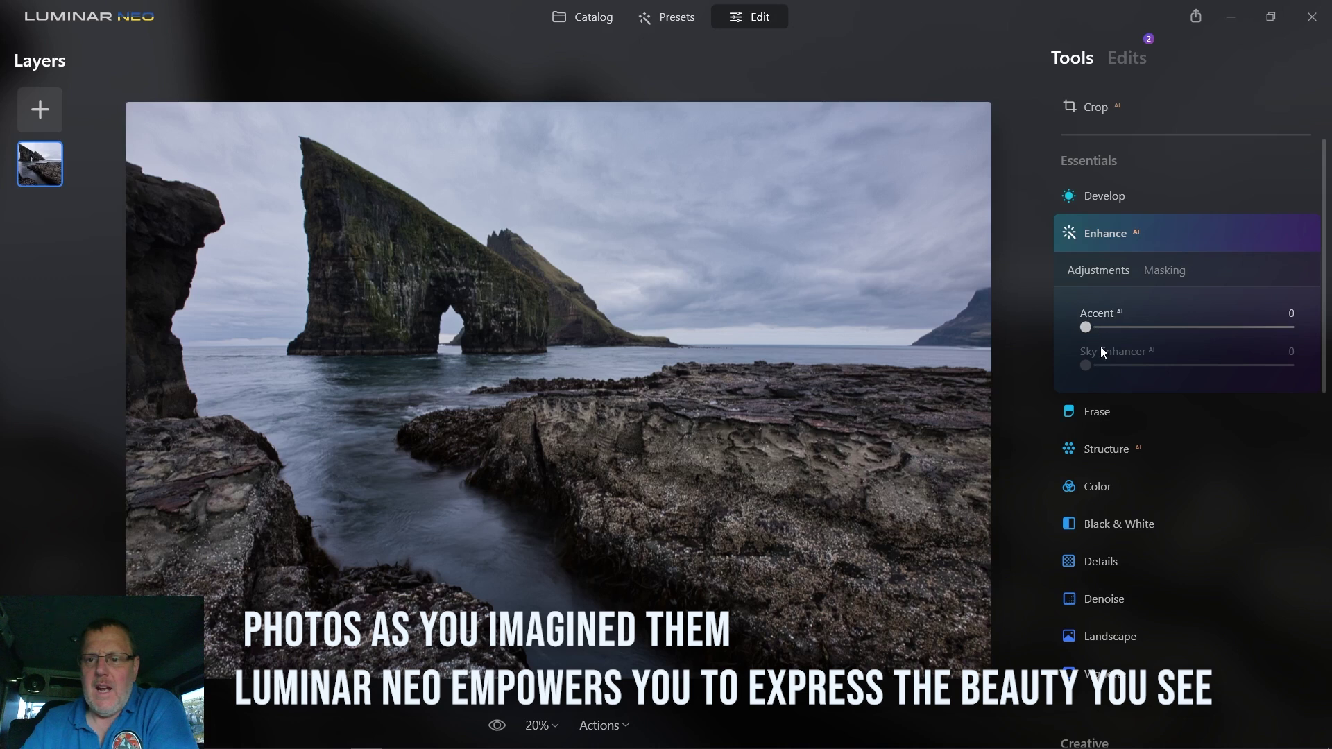
{"action": "left_click_drag", "start_coordinate": [1097, 367], "coordinate": [1176, 367]}
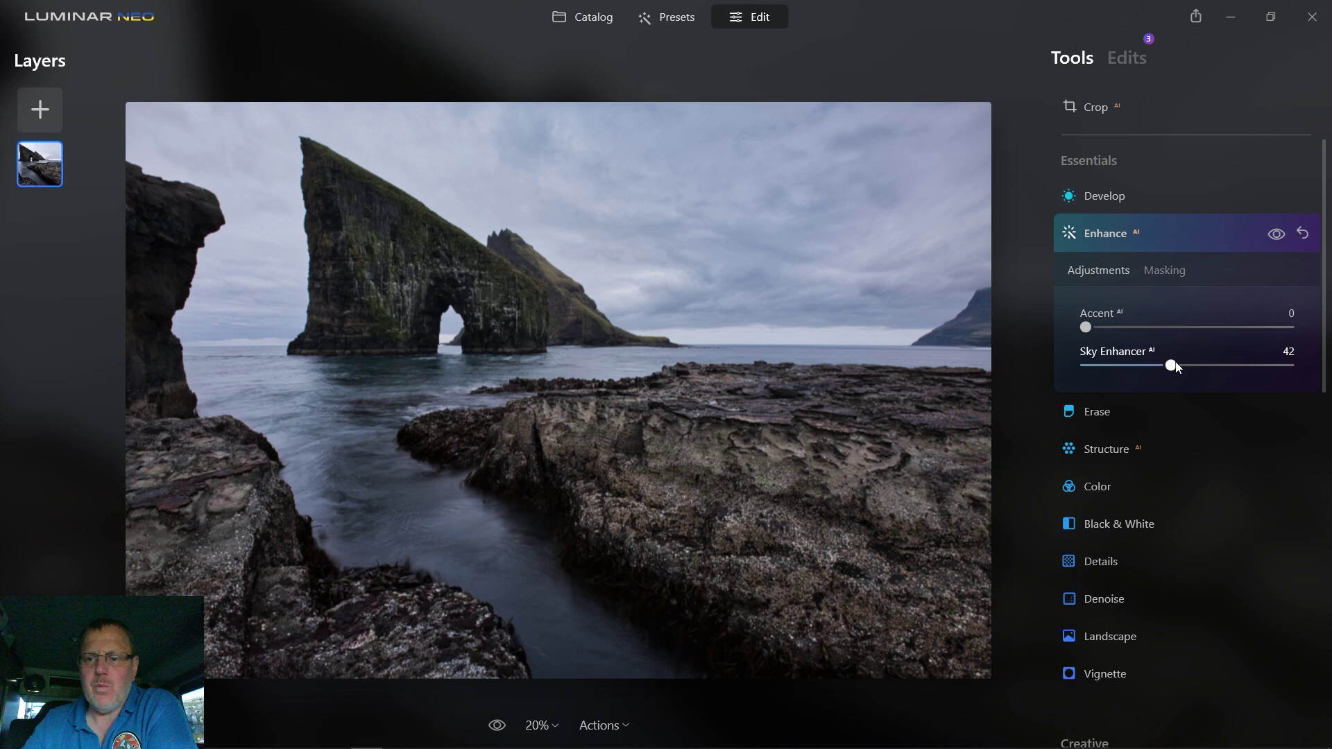
{"action": "left_click_drag", "start_coordinate": [1173, 366], "coordinate": [1195, 366]}
{"action": "left_click", "coordinate": [1093, 327]}
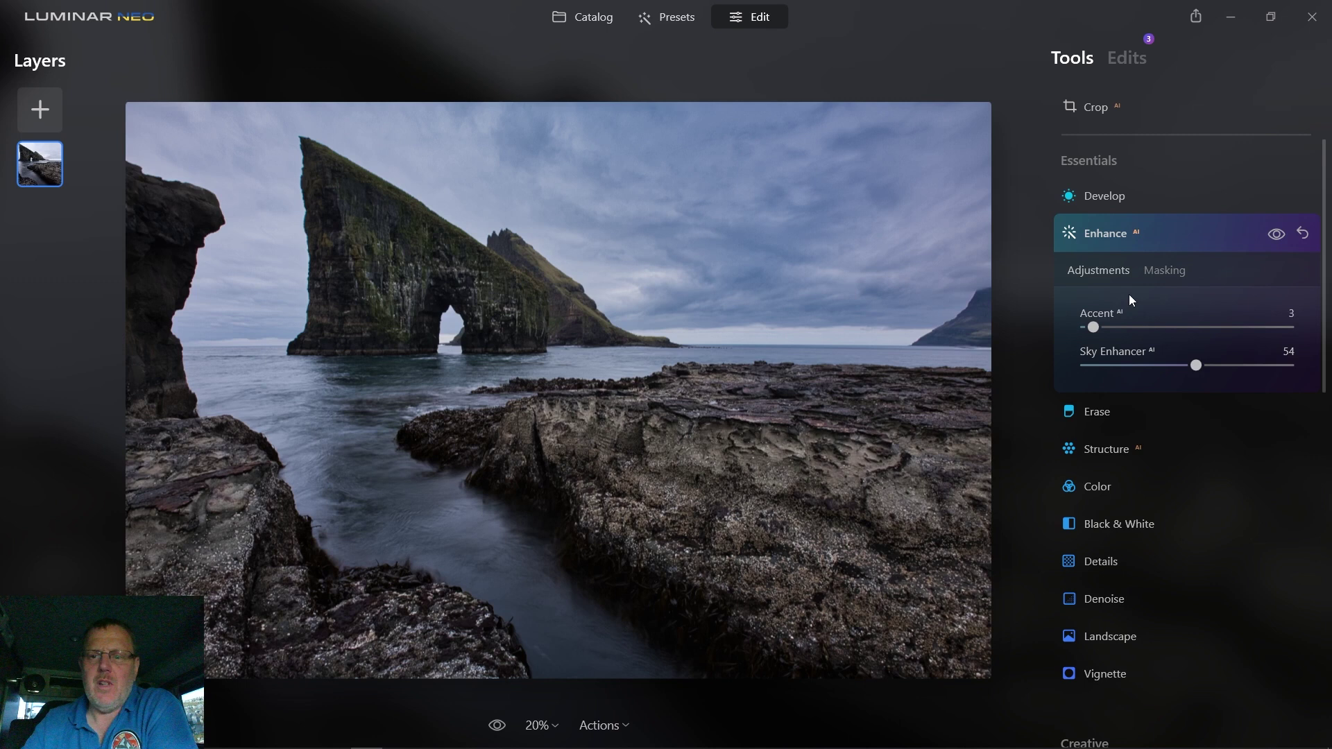
{"action": "left_click", "coordinate": [1097, 411]}
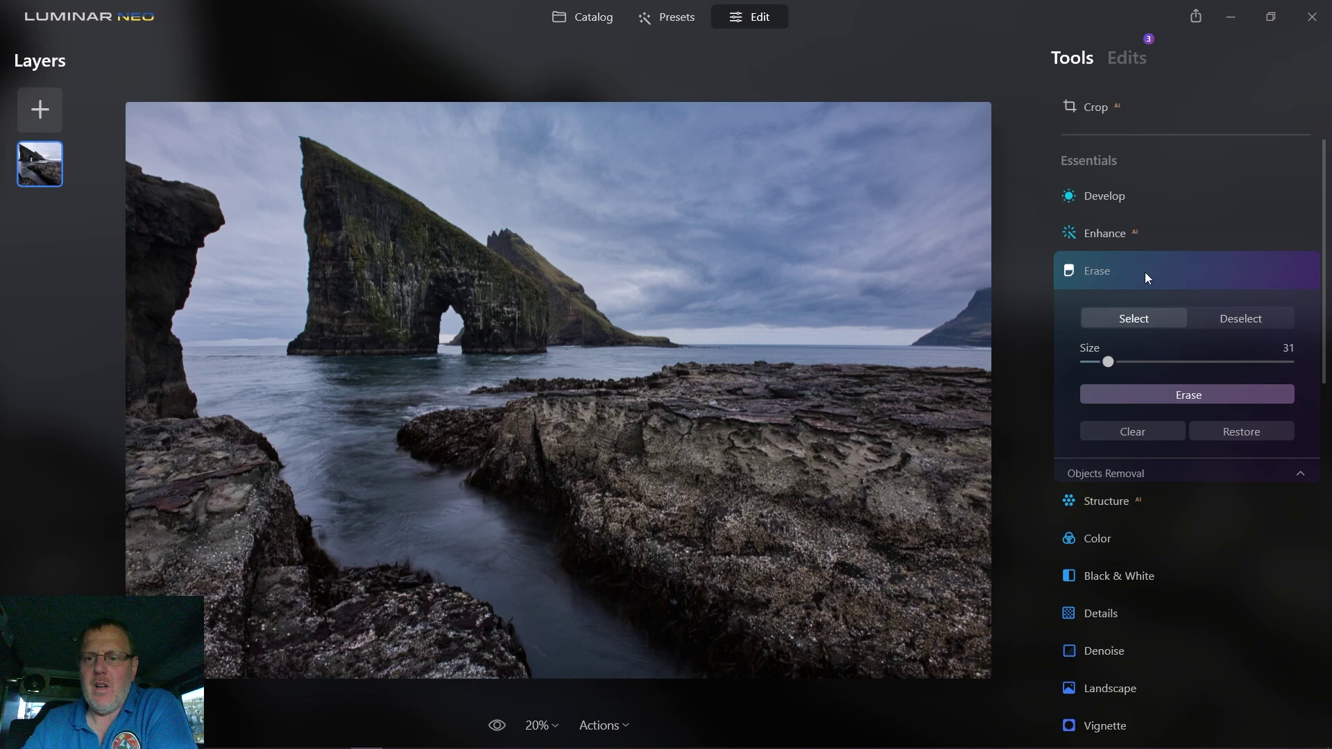
{"action": "left_click", "coordinate": [1145, 272]}
- Set the Structure amount to 11 for the whole photo
{"action": "left_click", "coordinate": [1152, 308]}
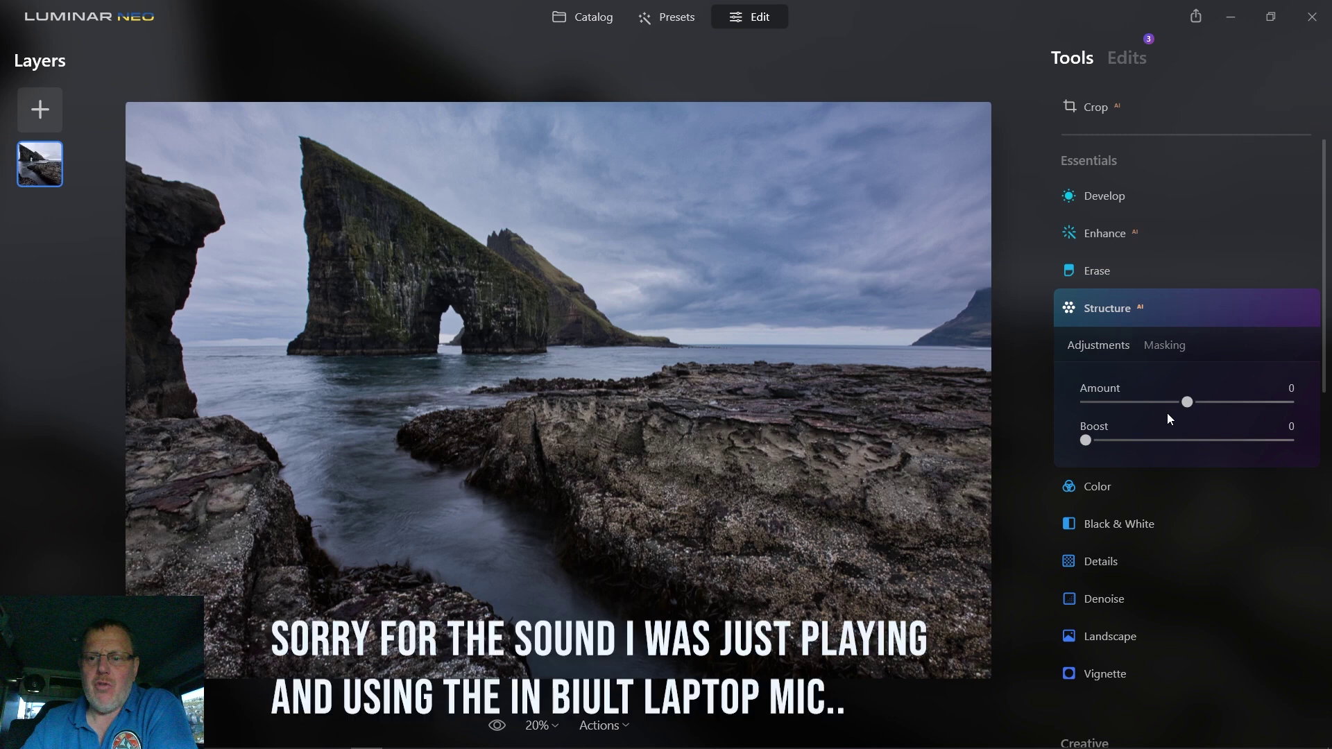
{"action": "scroll", "coordinate": [1166, 413], "scroll_direction": "up", "scroll_amount": 3}
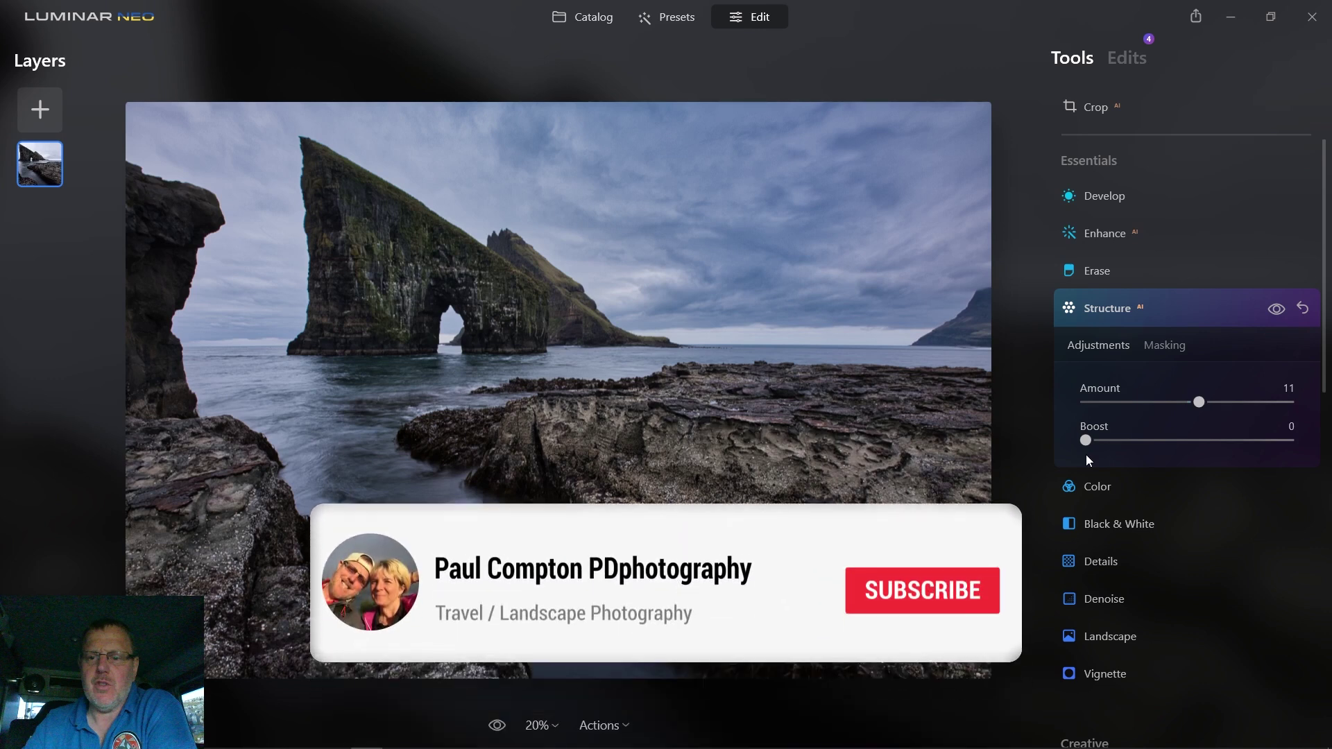
{"action": "left_click", "coordinate": [1165, 313]}
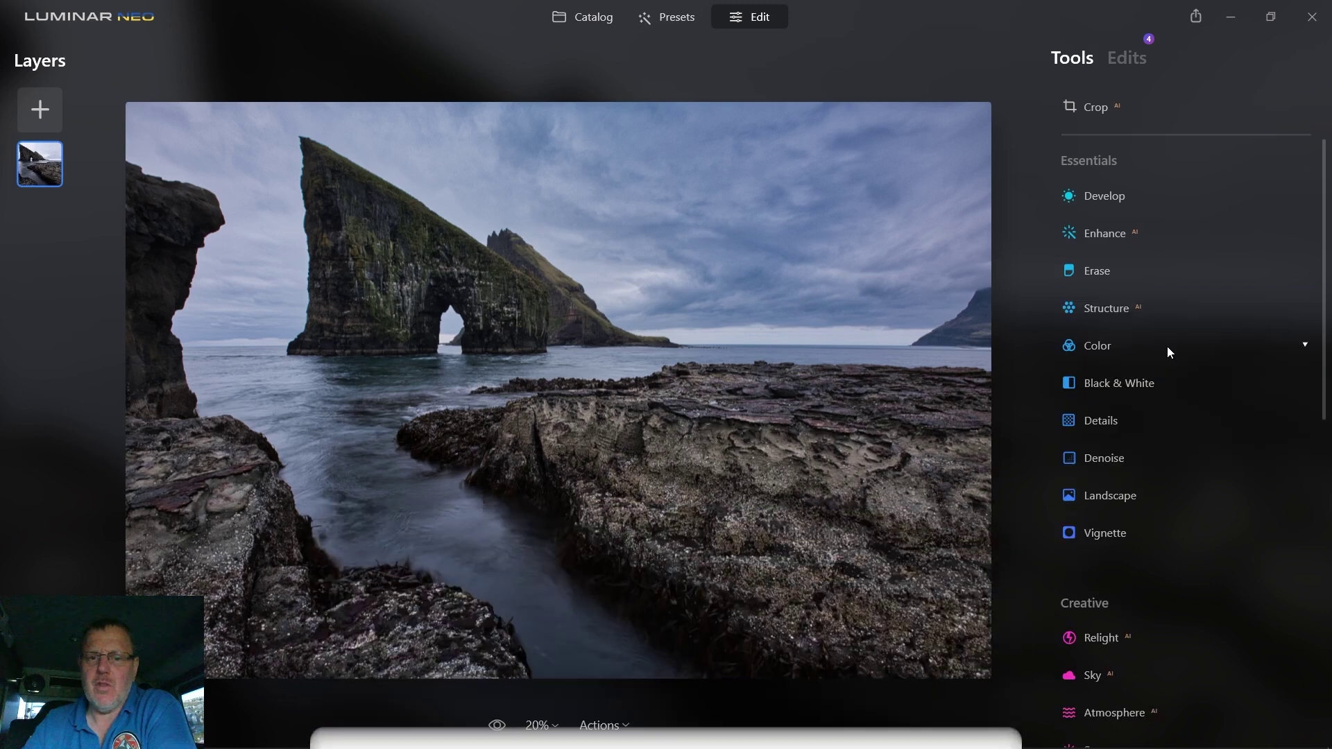
- Set Small Details to 7 and Large Details to 2, and check the masking options of the Details tool
{"action": "left_click", "coordinate": [1173, 420]}
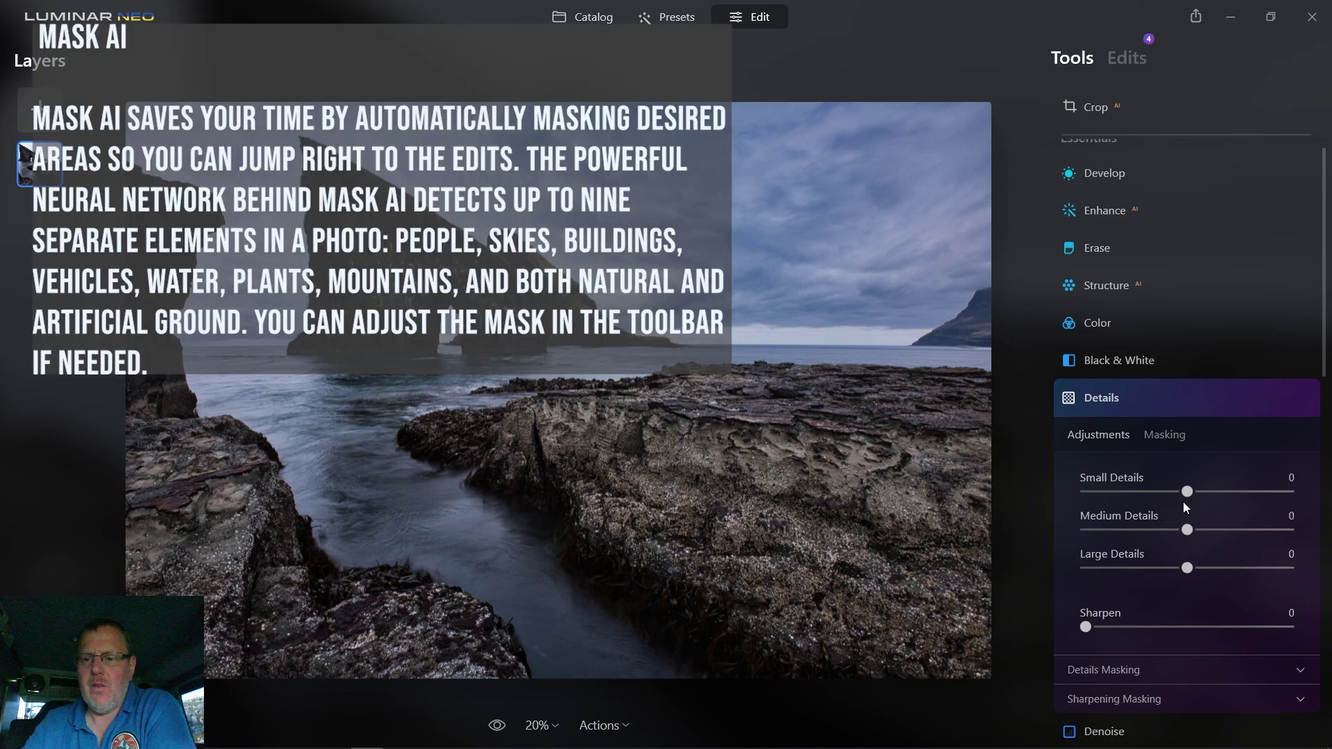
{"action": "left_click_drag", "start_coordinate": [1183, 502], "coordinate": [1194, 494]}
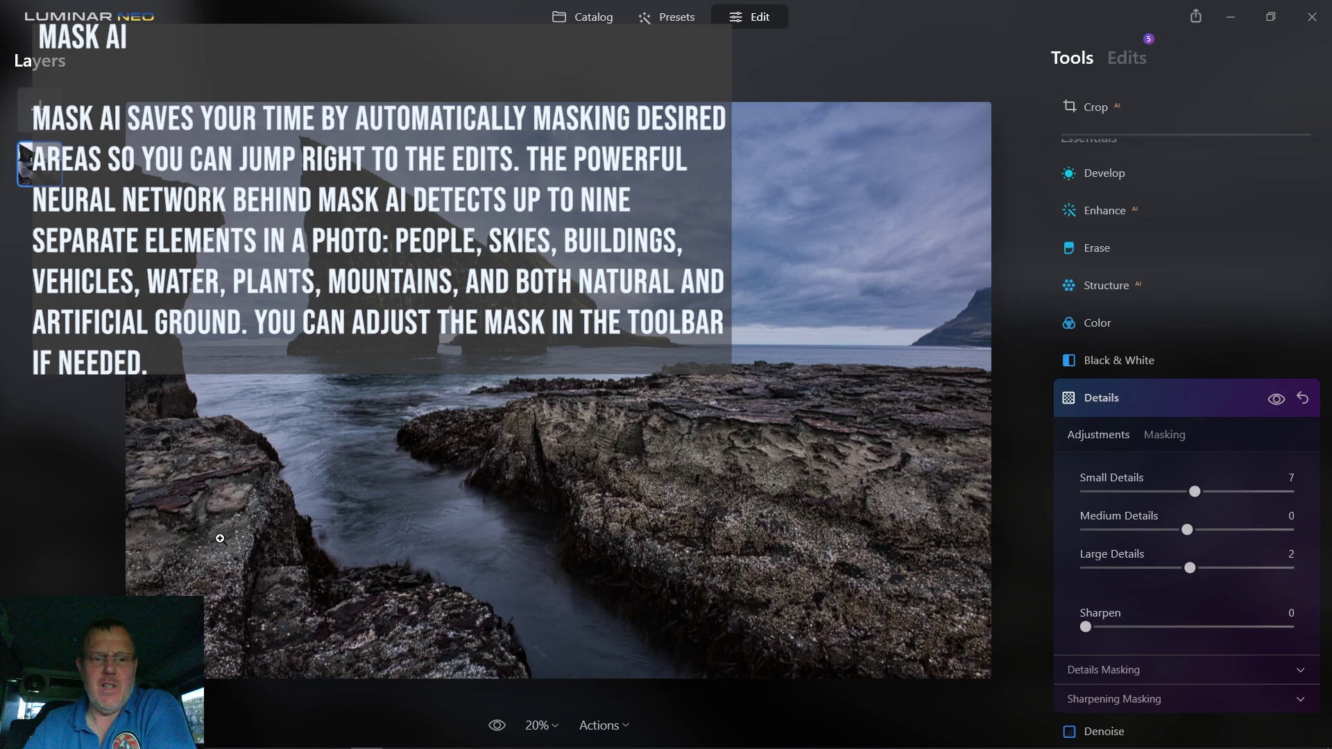
{"action": "left_click", "coordinate": [1164, 435]}
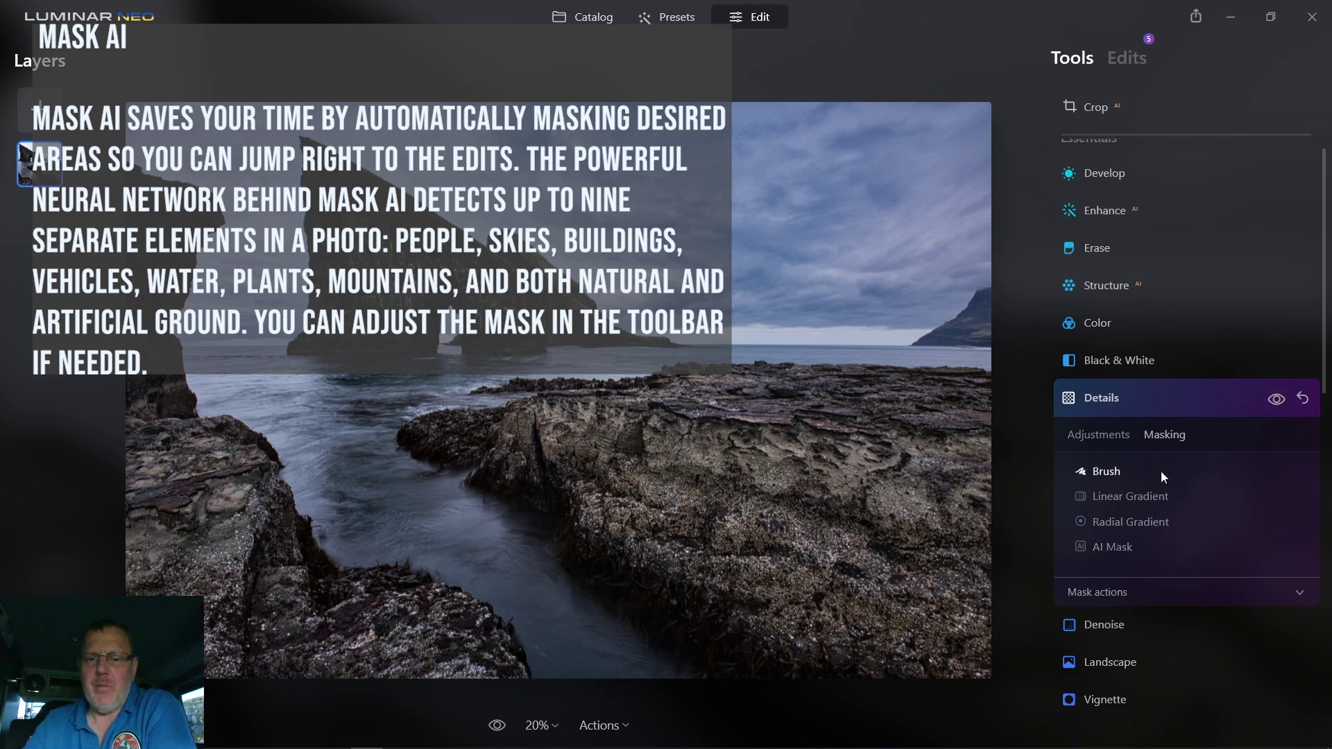
{"action": "left_click", "coordinate": [1163, 401]}
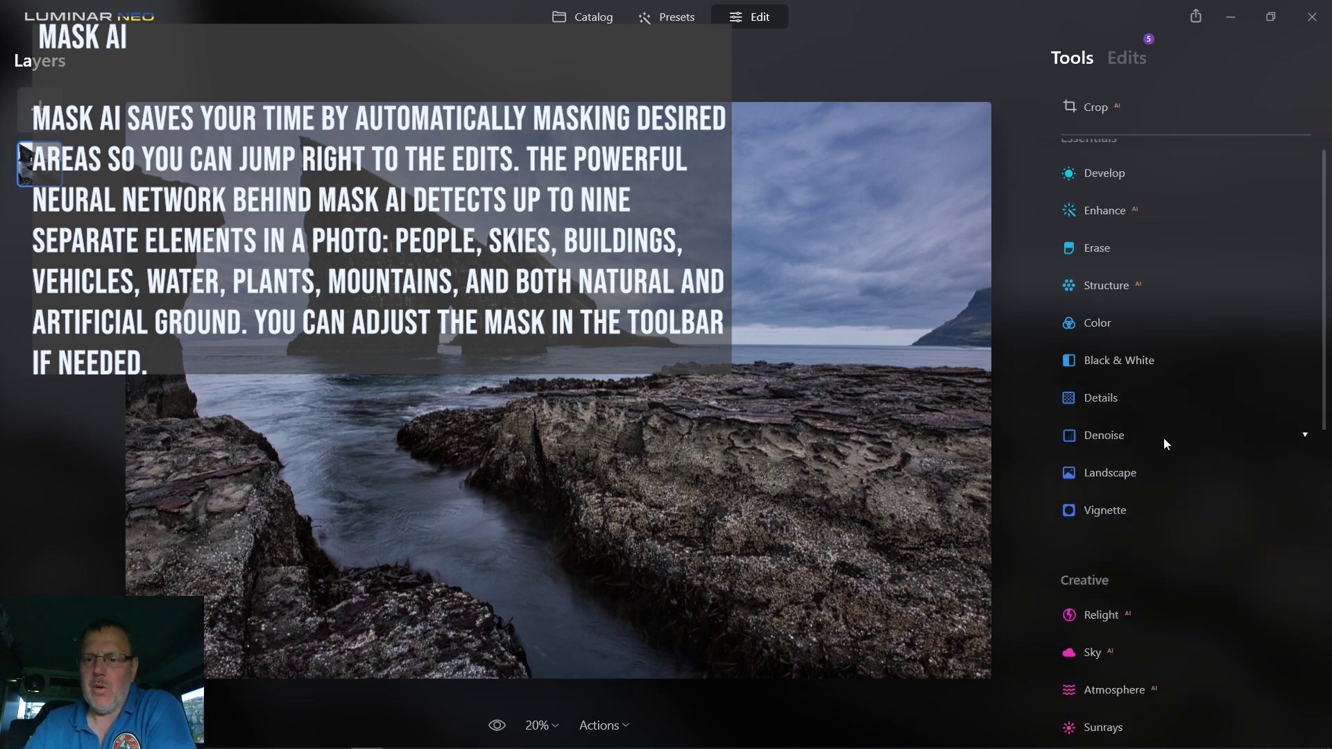
- Apply the Landscape adjustments with Dehaze at 4 and Golden Hour at 15
{"action": "left_click", "coordinate": [1163, 477]}
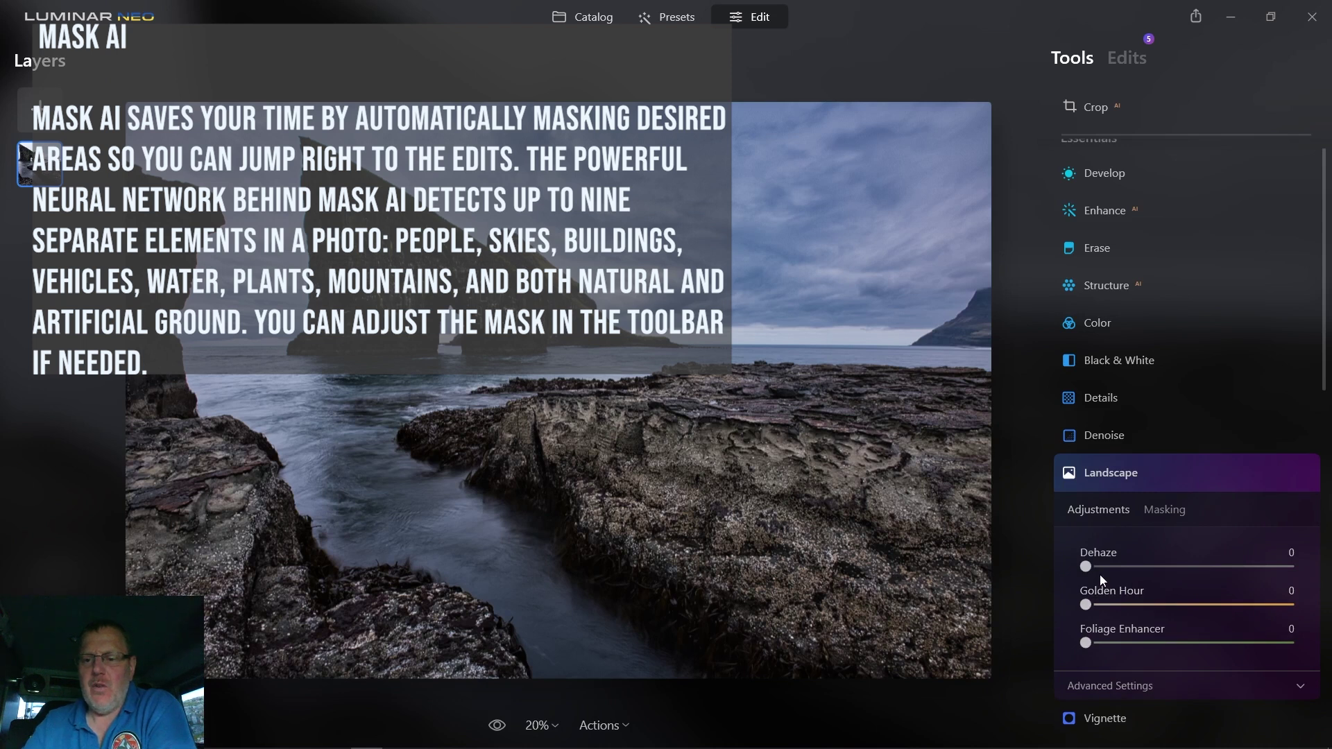
{"action": "left_click_drag", "start_coordinate": [1088, 567], "coordinate": [1147, 569]}
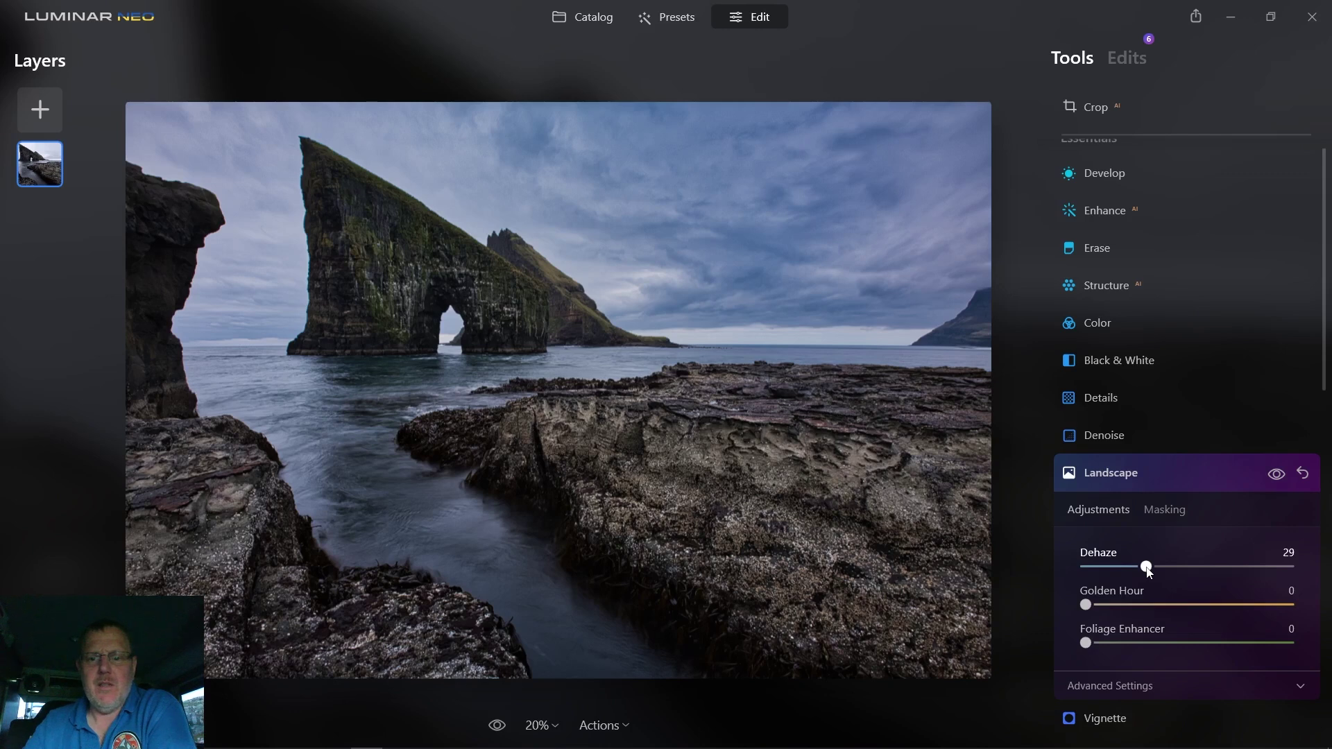
{"action": "left_click_drag", "start_coordinate": [1111, 570], "coordinate": [1095, 568]}
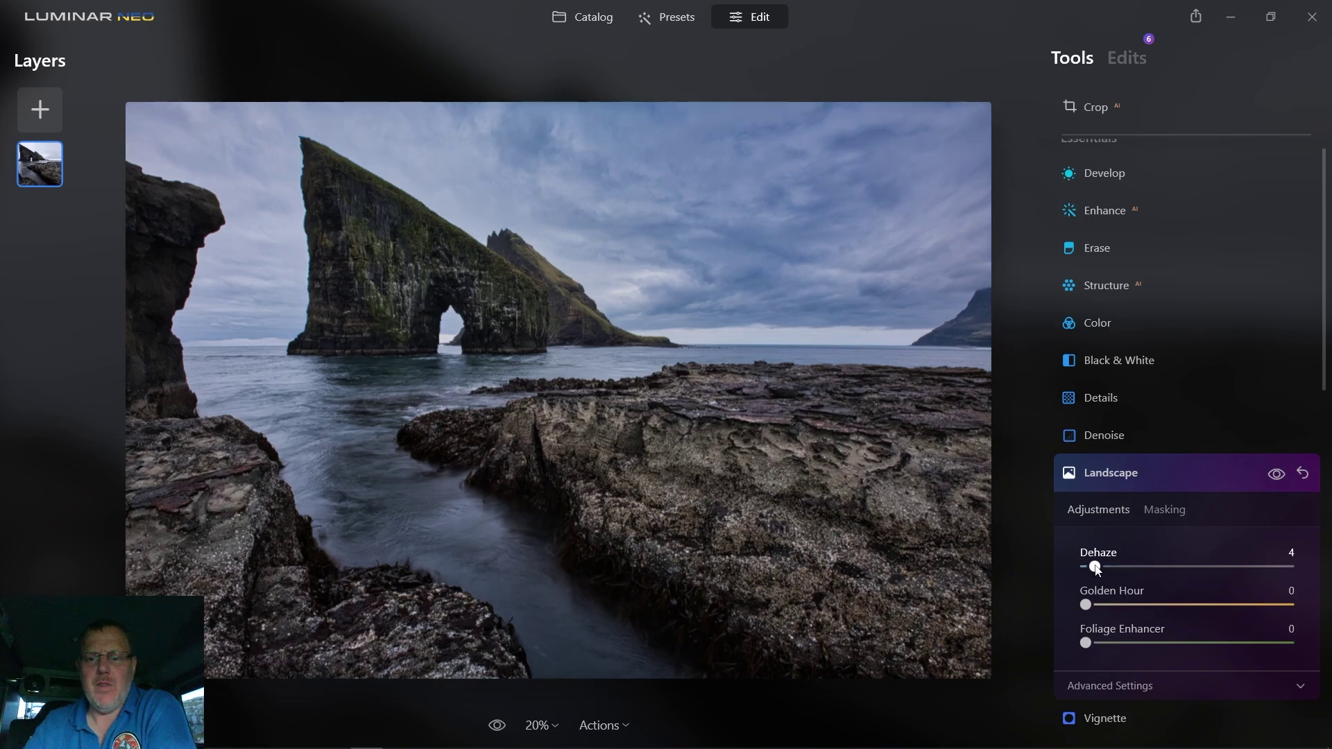
{"action": "left_click_drag", "start_coordinate": [1086, 605], "coordinate": [1122, 602]}
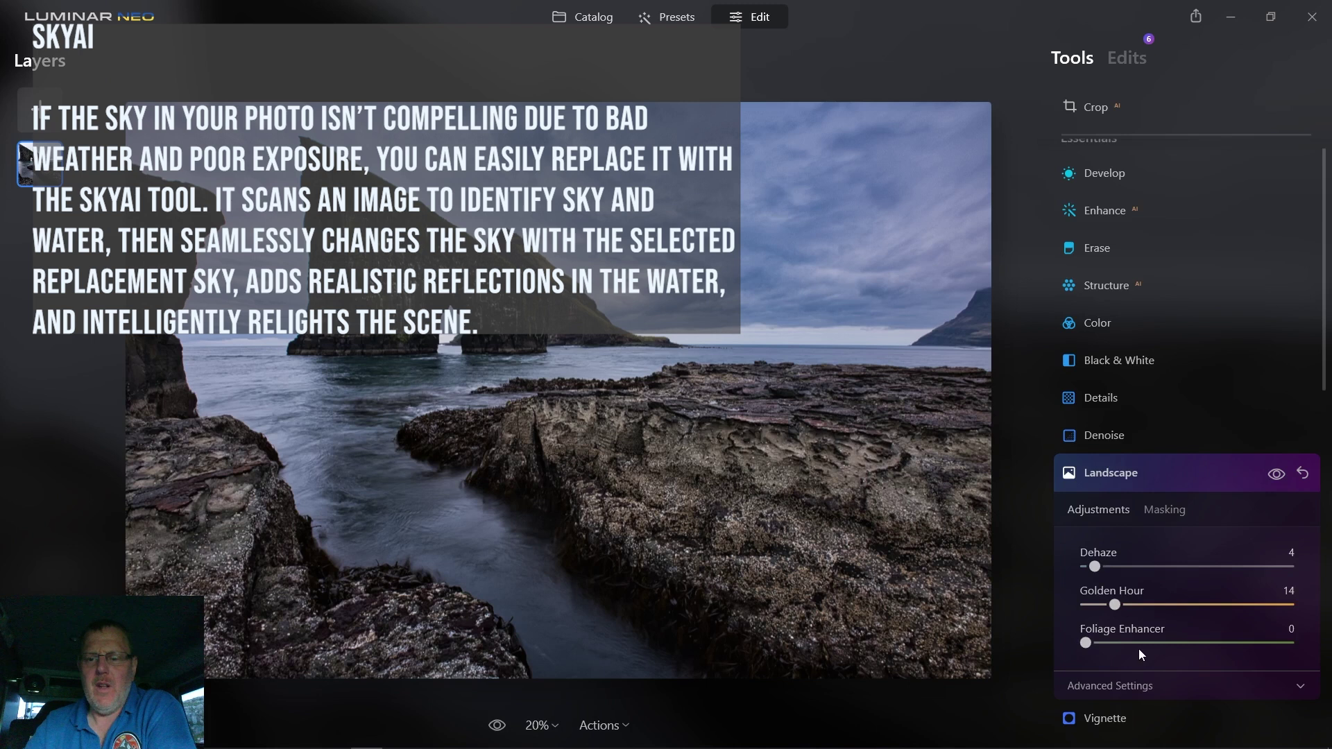
{"action": "left_click_drag", "start_coordinate": [1114, 605], "coordinate": [1122, 611]}
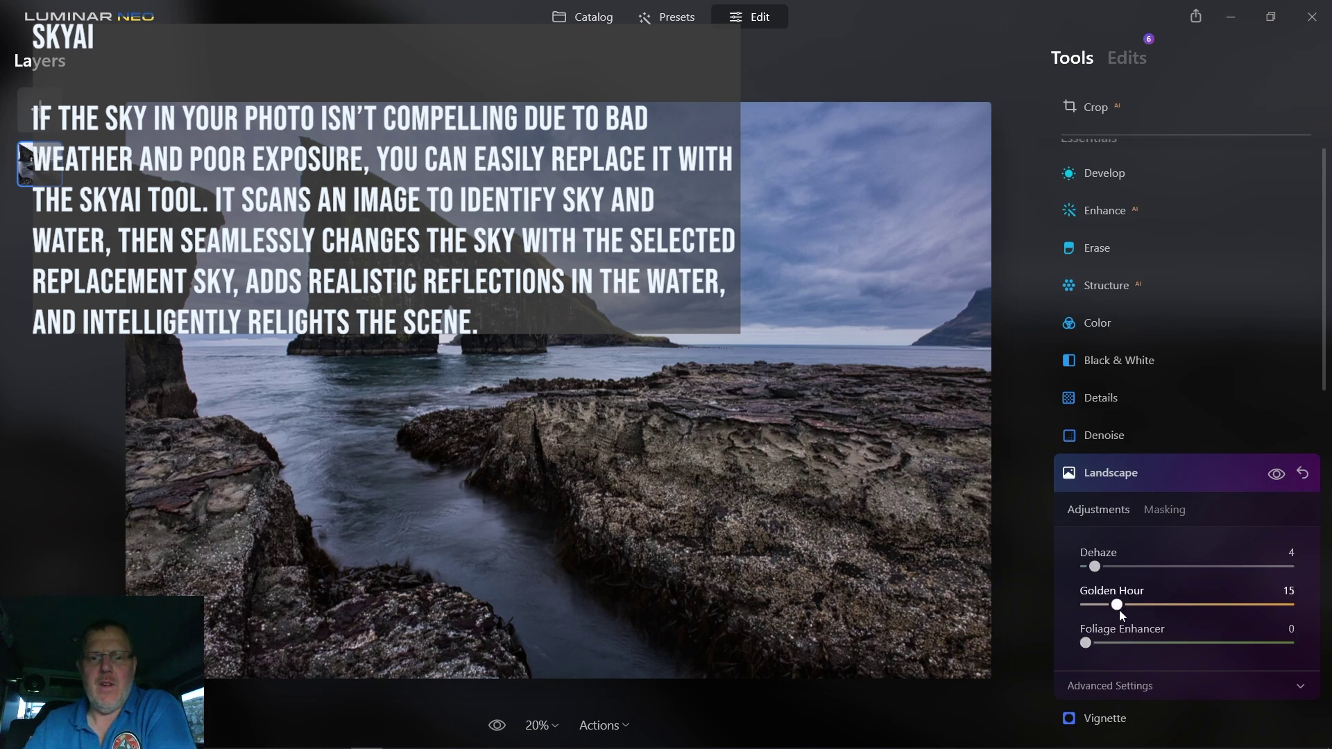
{"action": "left_click", "coordinate": [1195, 482]}
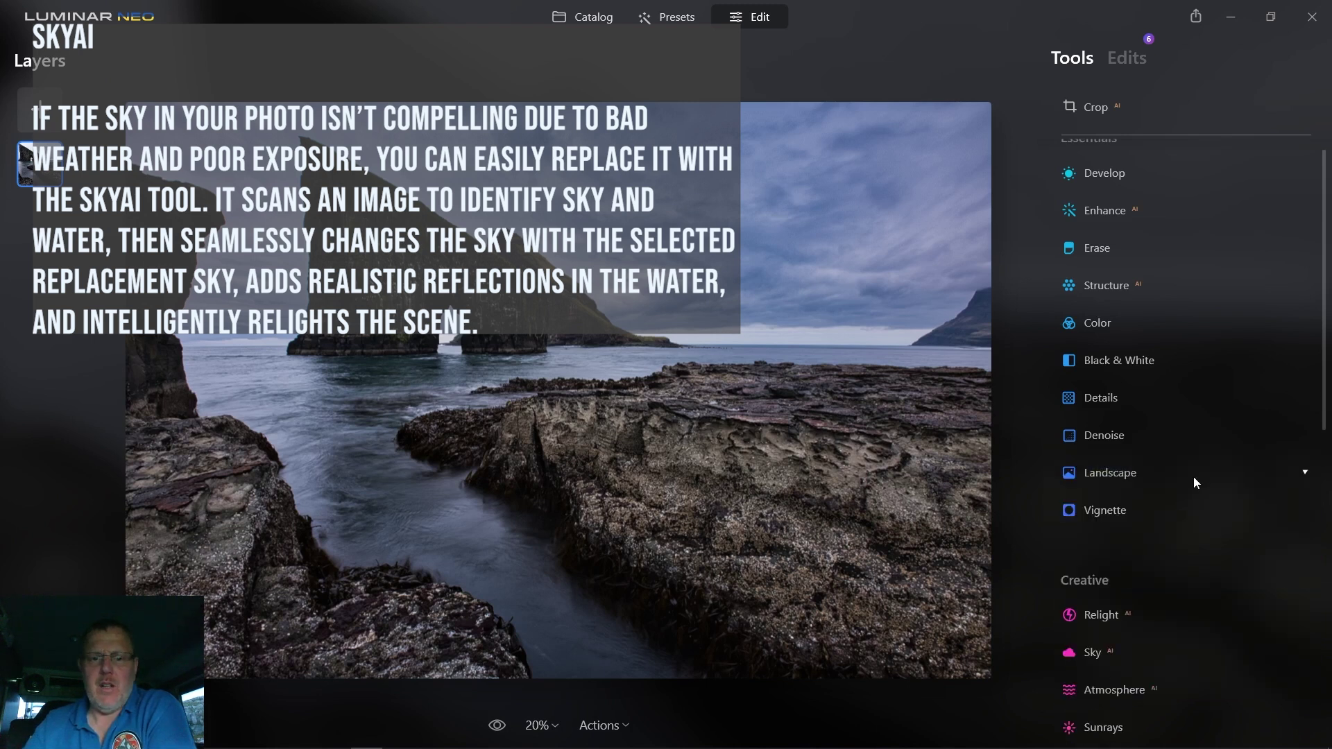
- Compare the edited photo with the original
{"action": "left_click", "coordinate": [497, 727]}
{"action": "left_click", "coordinate": [496, 726]}
{"action": "left_click_drag", "start_coordinate": [496, 727], "coordinate": [496, 726]}
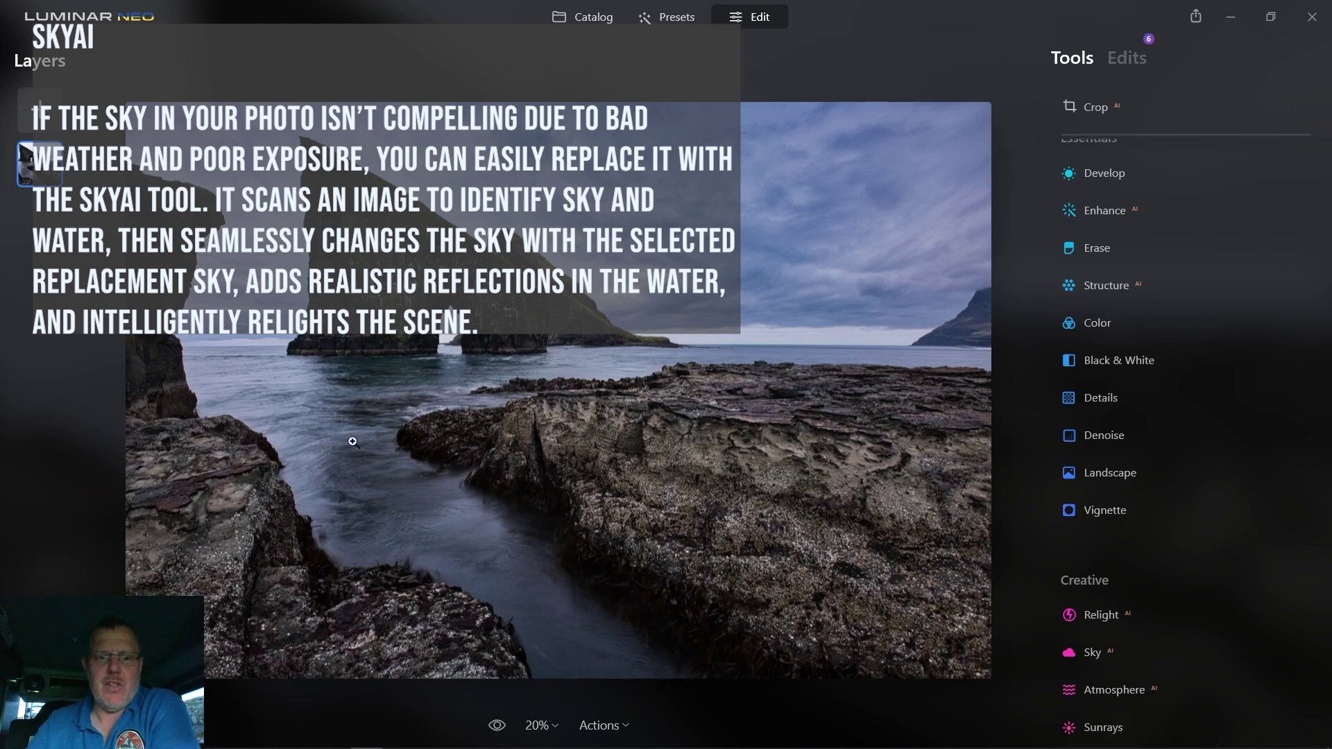
- Darken the photo's edges with a vignette of amount -53 and size 45, comparing the photo with and without the effect
{"action": "left_click", "coordinate": [1176, 514]}
{"action": "left_click_drag", "start_coordinate": [1187, 489], "coordinate": [1171, 491]}
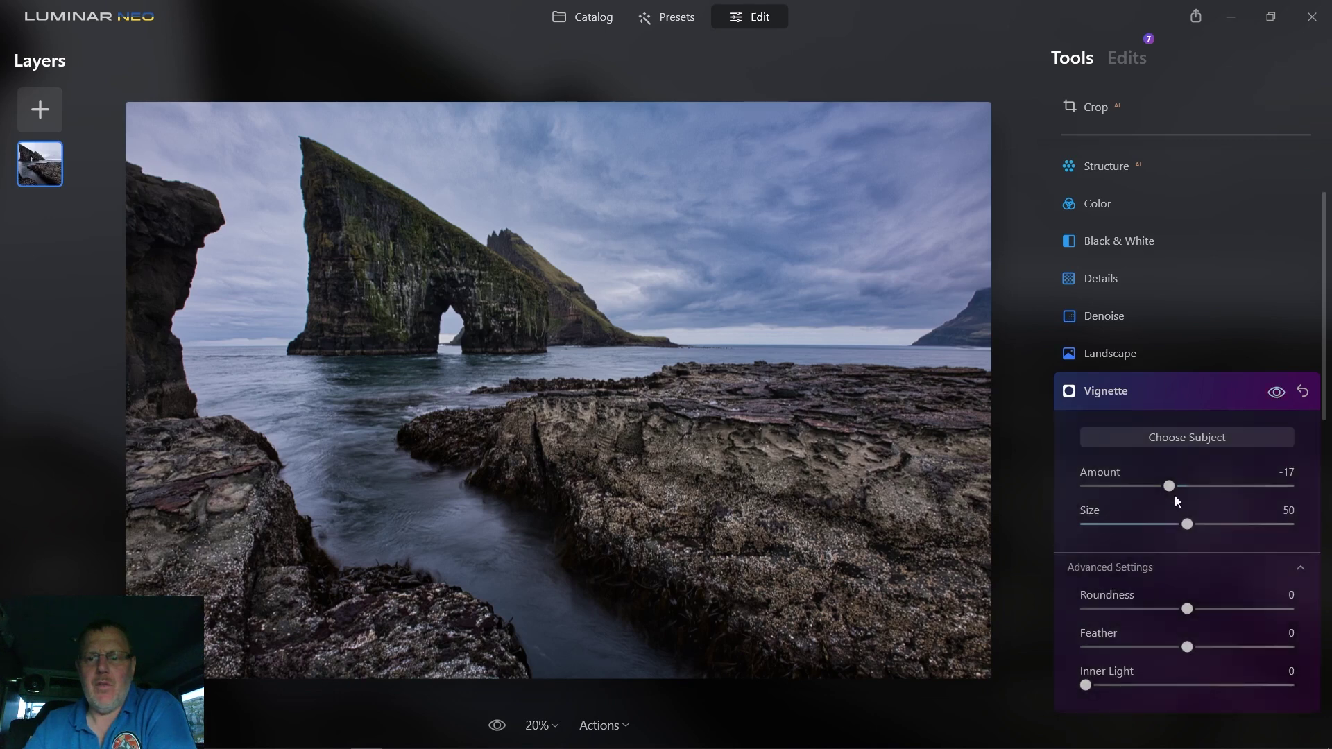
{"action": "left_click_drag", "start_coordinate": [1170, 487], "coordinate": [1180, 526]}
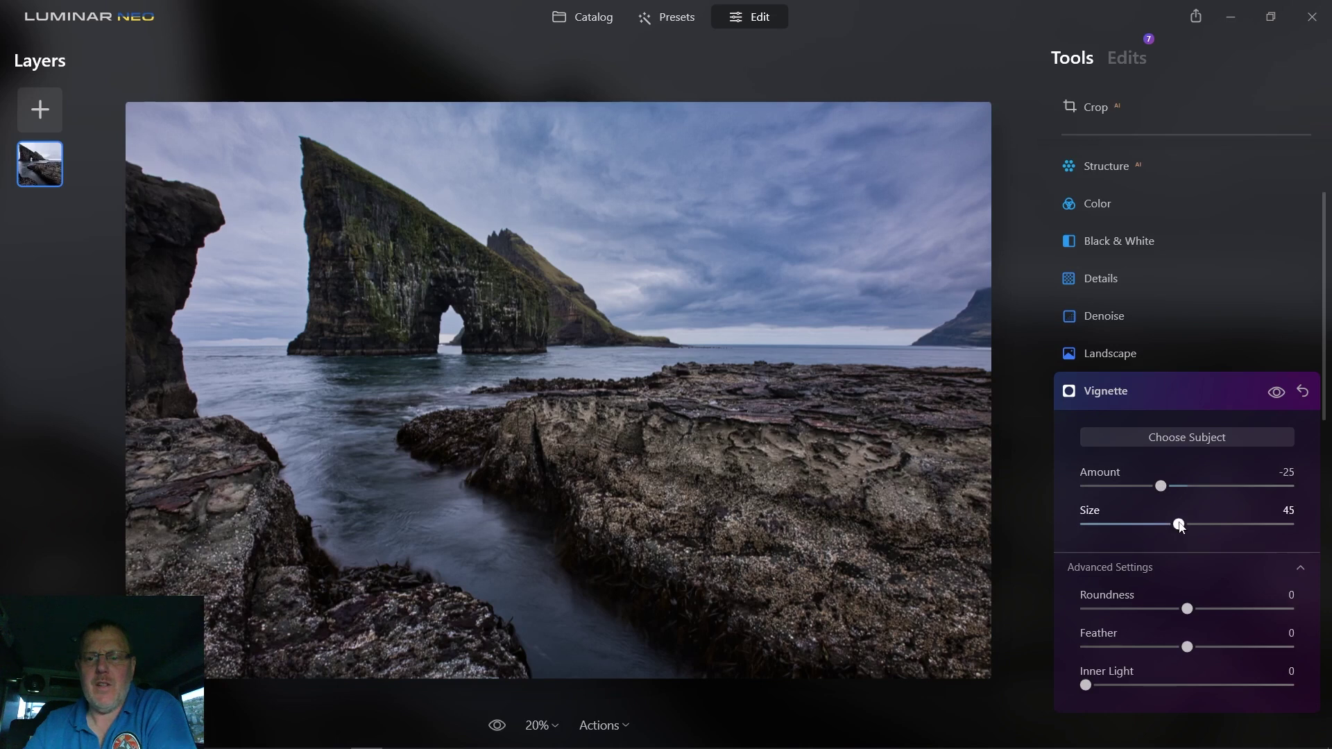
{"action": "left_click", "coordinate": [1276, 393]}
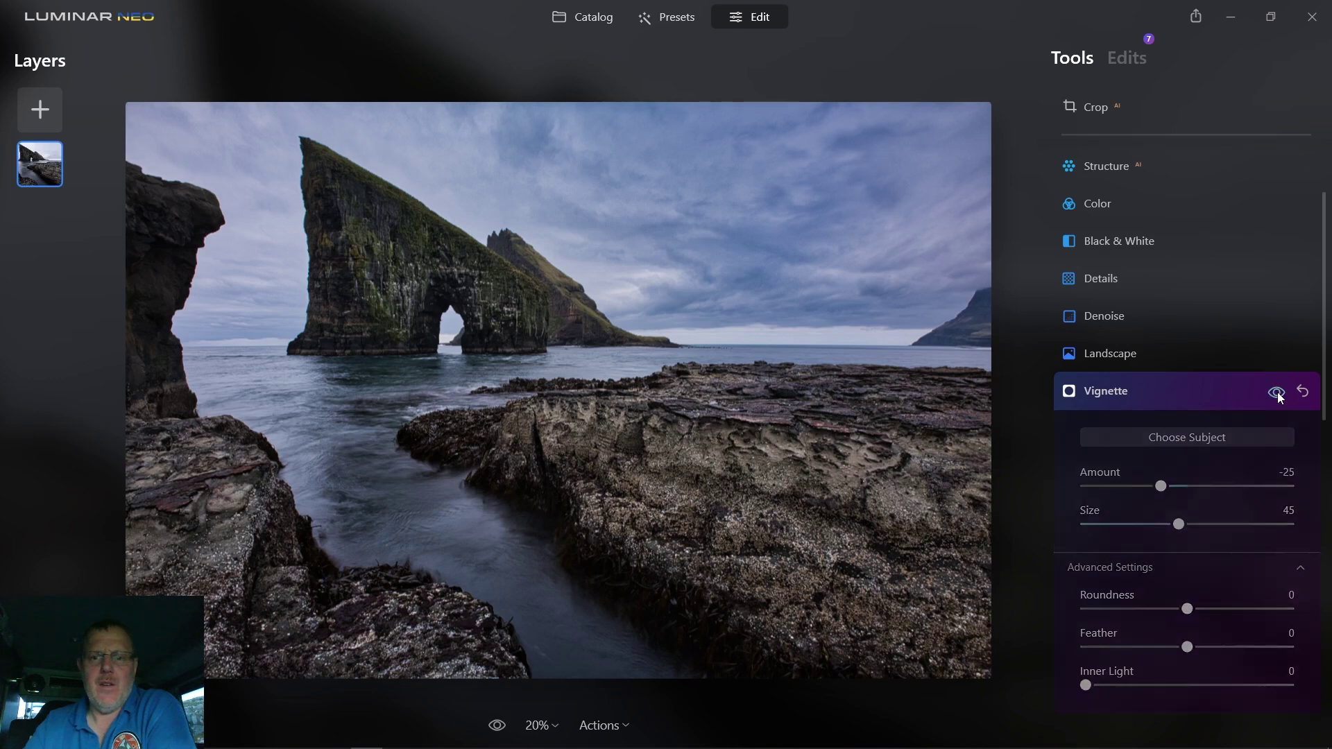
{"action": "left_click", "coordinate": [1277, 393]}
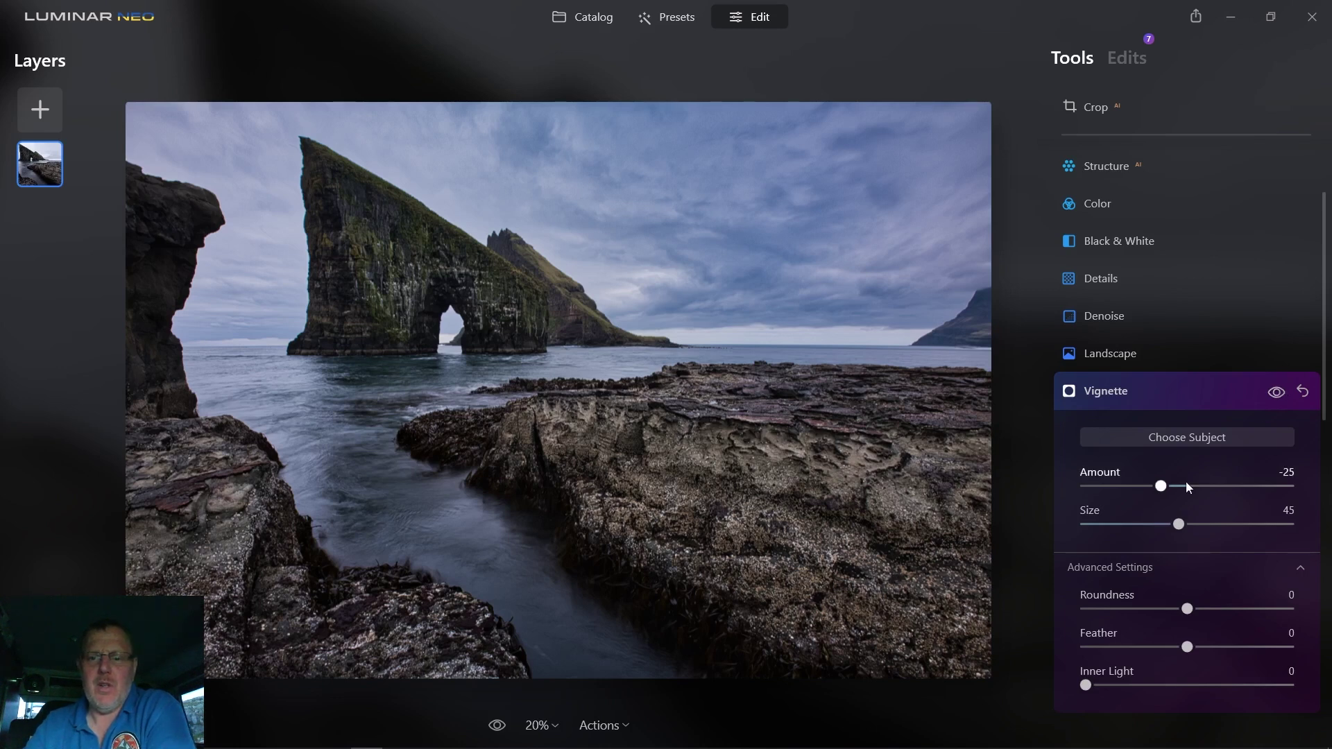
{"action": "left_click_drag", "start_coordinate": [1160, 486], "coordinate": [1133, 487]}
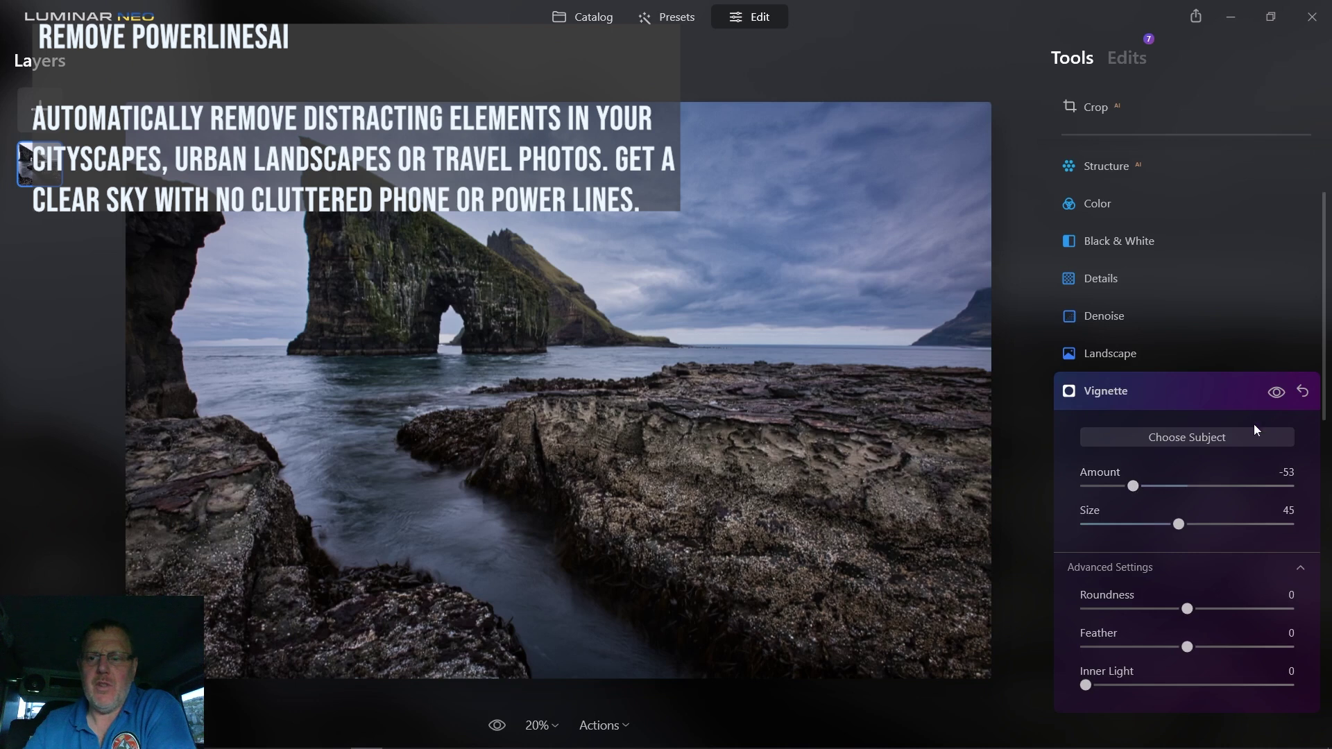
- Soften the vignette to an amount of -42, comparing the photo with and without the effect
{"action": "left_click", "coordinate": [1277, 394]}
{"action": "left_click", "coordinate": [1277, 394]}
{"action": "left_click", "coordinate": [1277, 394]}
{"action": "left_click", "coordinate": [1278, 394]}
{"action": "left_click", "coordinate": [1277, 394]}
{"action": "left_click", "coordinate": [1277, 394]}
{"action": "left_click_drag", "start_coordinate": [1139, 487], "coordinate": [1146, 487]}
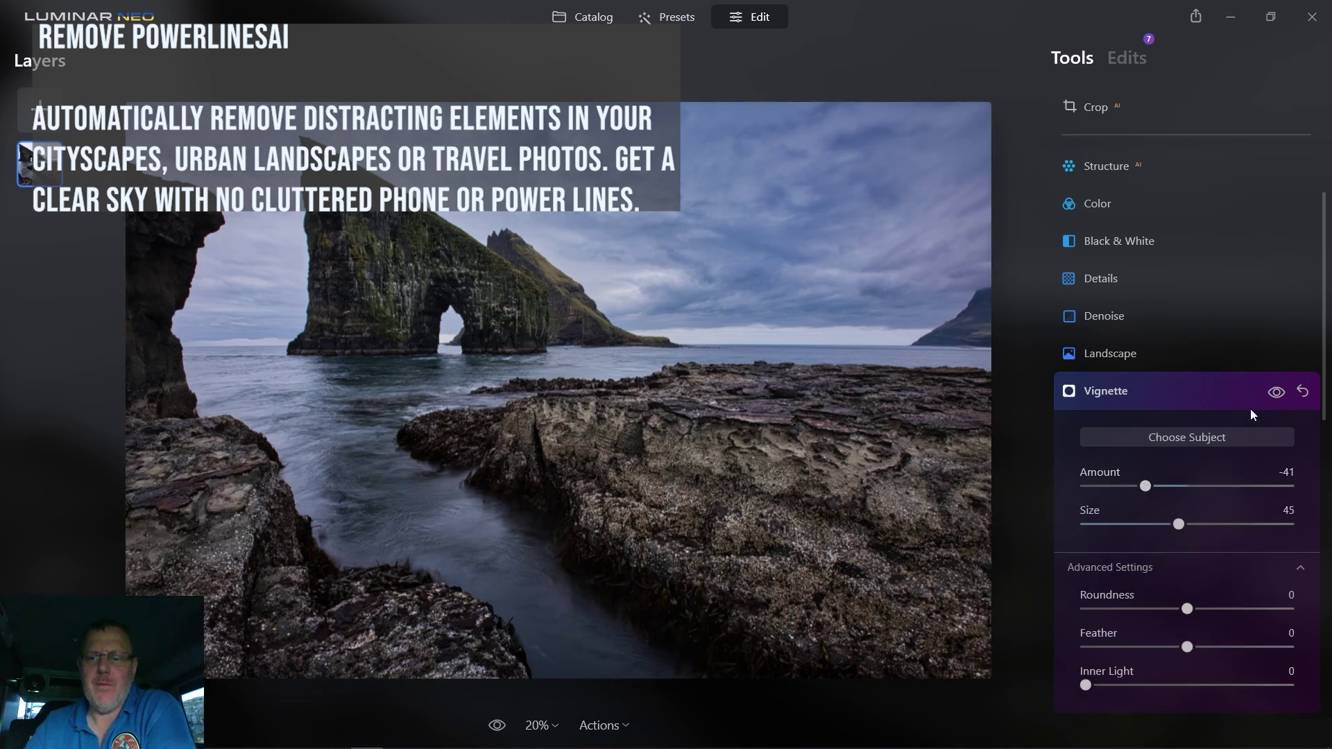
{"action": "left_click", "coordinate": [1275, 394]}
{"action": "left_click", "coordinate": [1275, 394]}
{"action": "left_click", "coordinate": [1275, 394]}
{"action": "left_click", "coordinate": [1275, 394]}
{"action": "left_click_drag", "start_coordinate": [1146, 487], "coordinate": [1143, 488]}
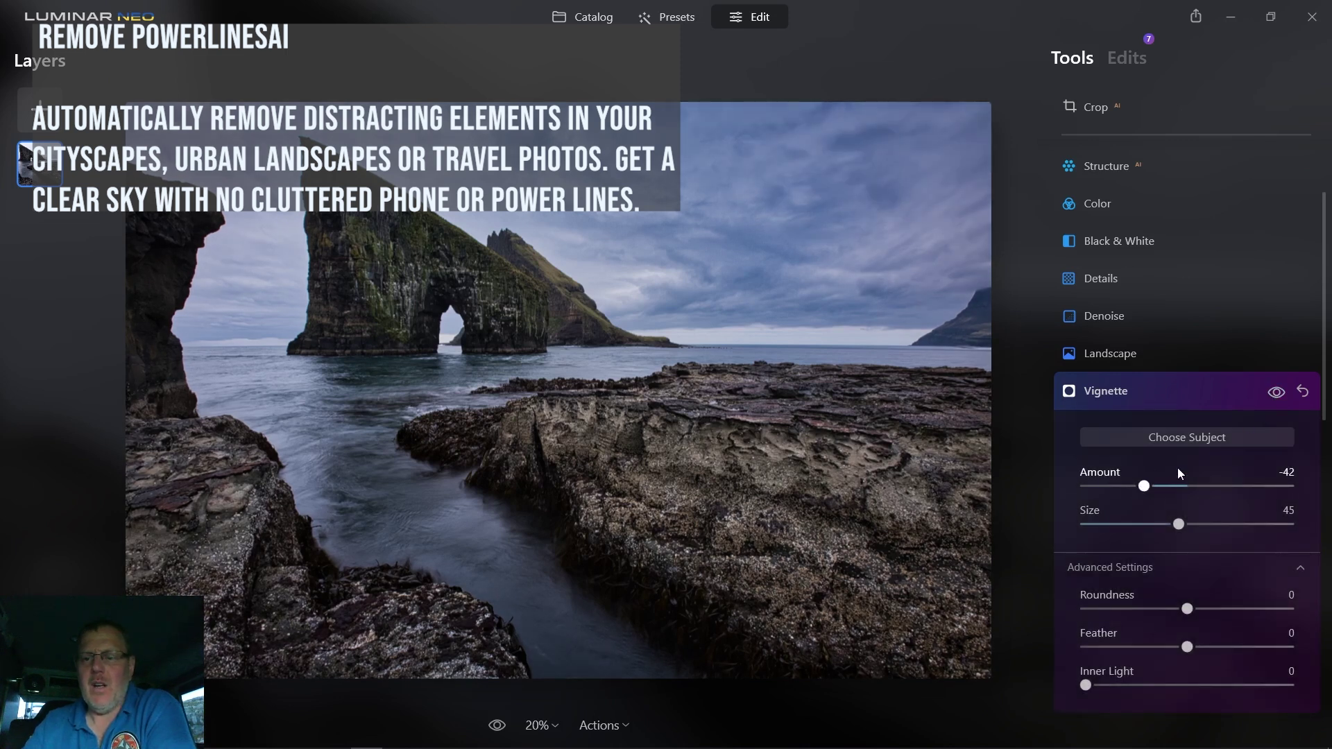
{"action": "left_click", "coordinate": [1206, 391]}
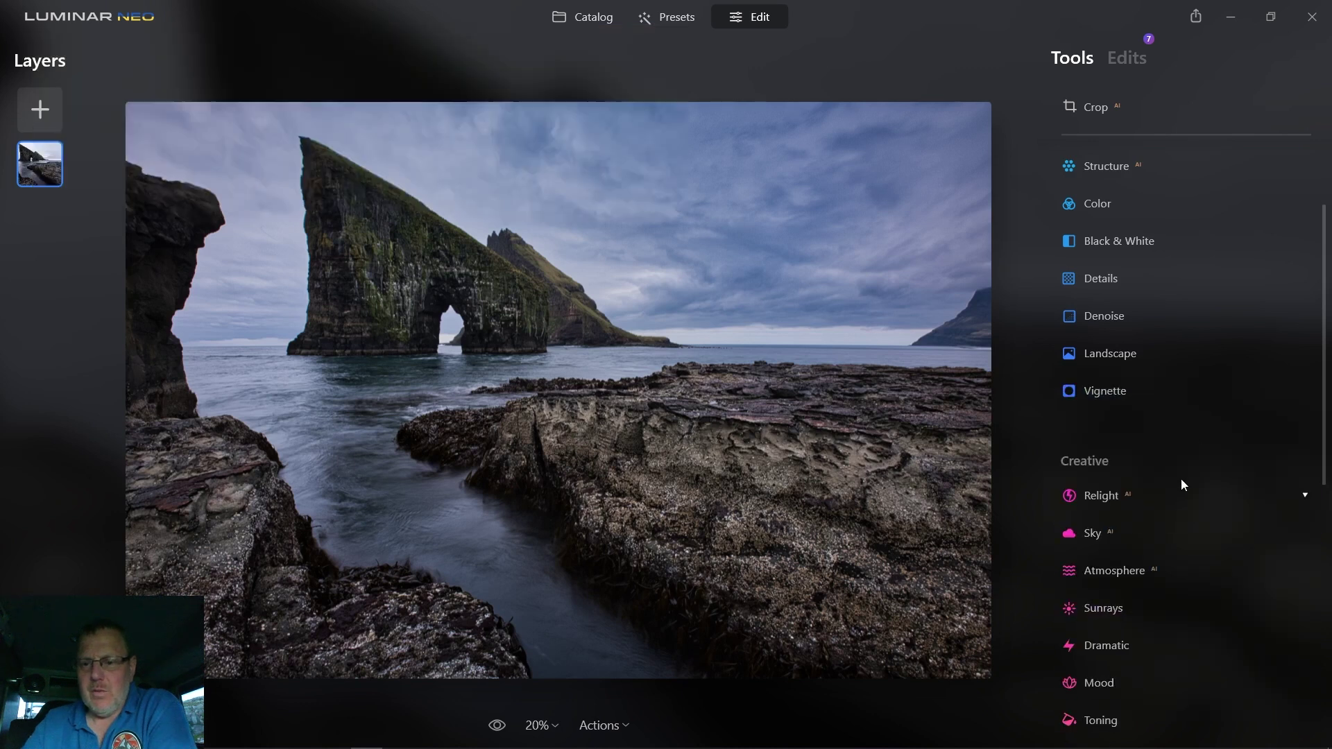
- Brighten the foreground with the Relight tool by setting Brightness Near to 37
{"action": "scroll", "coordinate": [1179, 477], "scroll_direction": "down", "scroll_amount": 2}
{"action": "left_click", "coordinate": [1171, 392]}
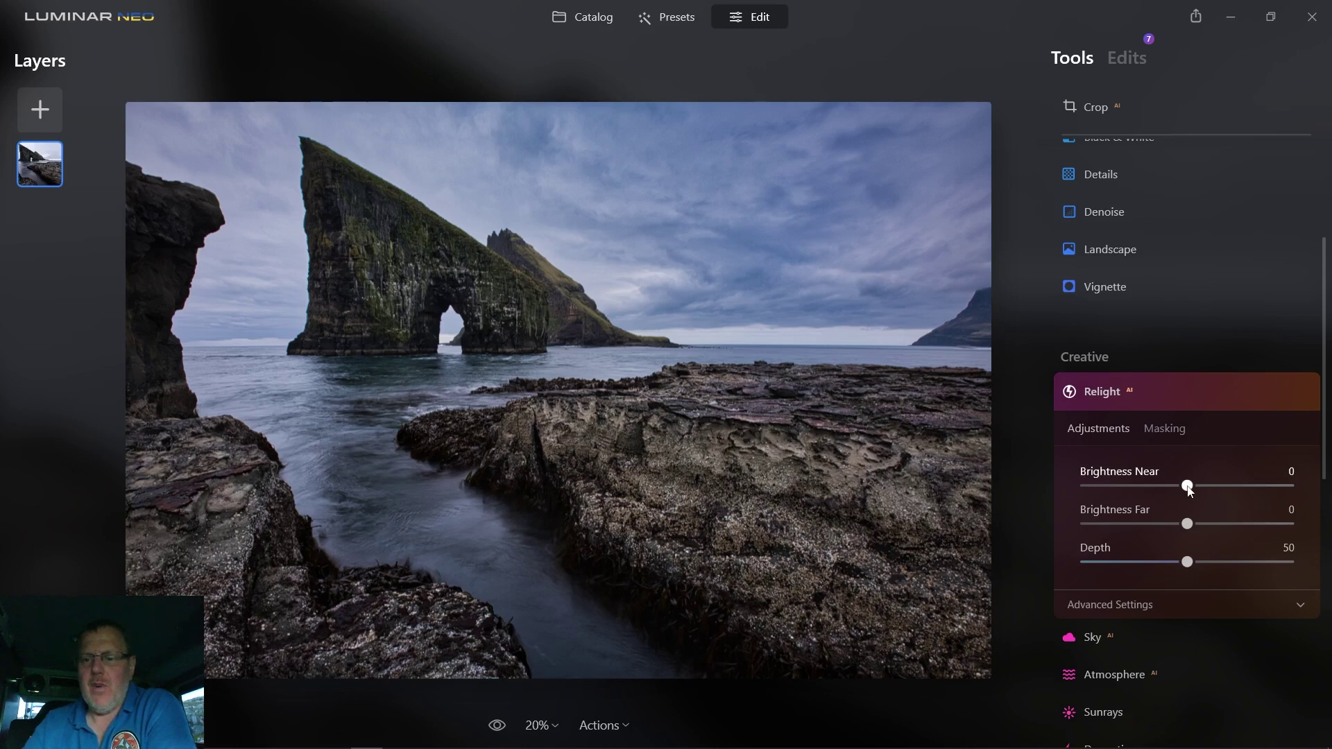
{"action": "left_click_drag", "start_coordinate": [1187, 486], "coordinate": [1220, 487]}
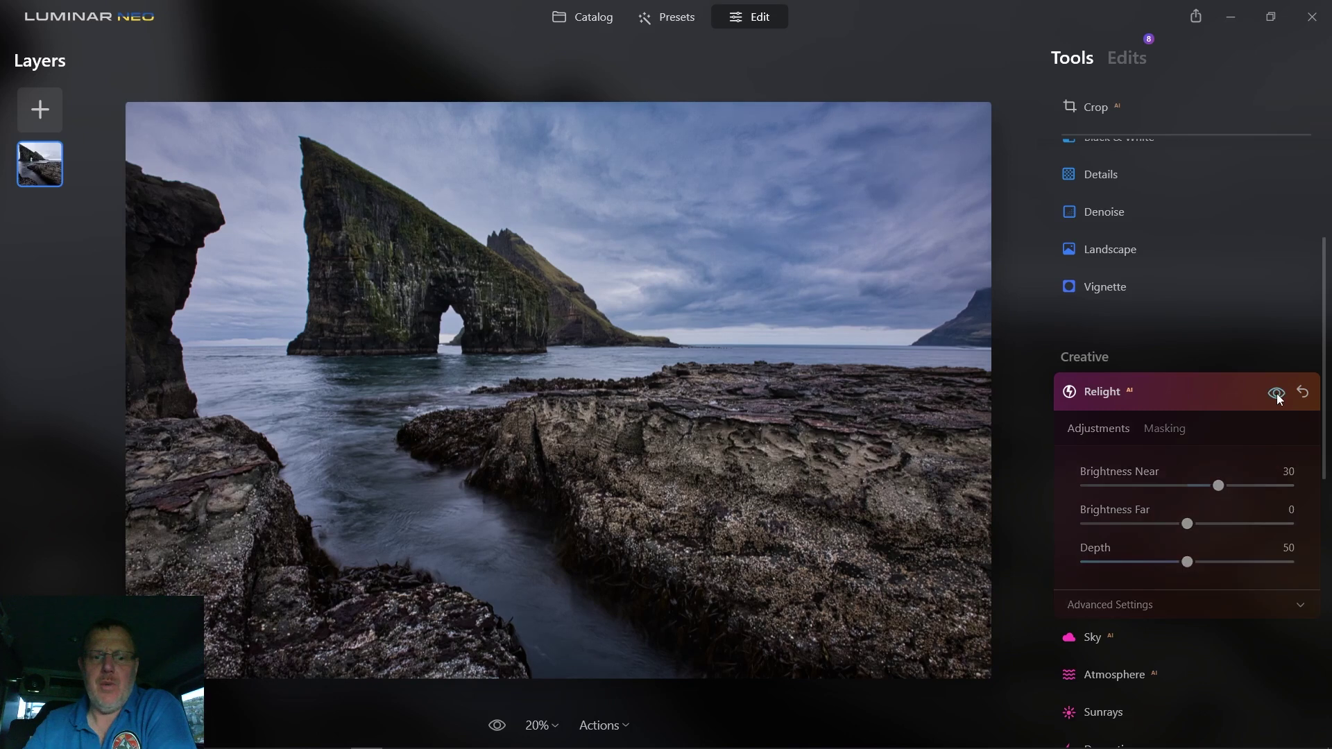
{"action": "left_click_drag", "start_coordinate": [1219, 491], "coordinate": [1227, 492]}
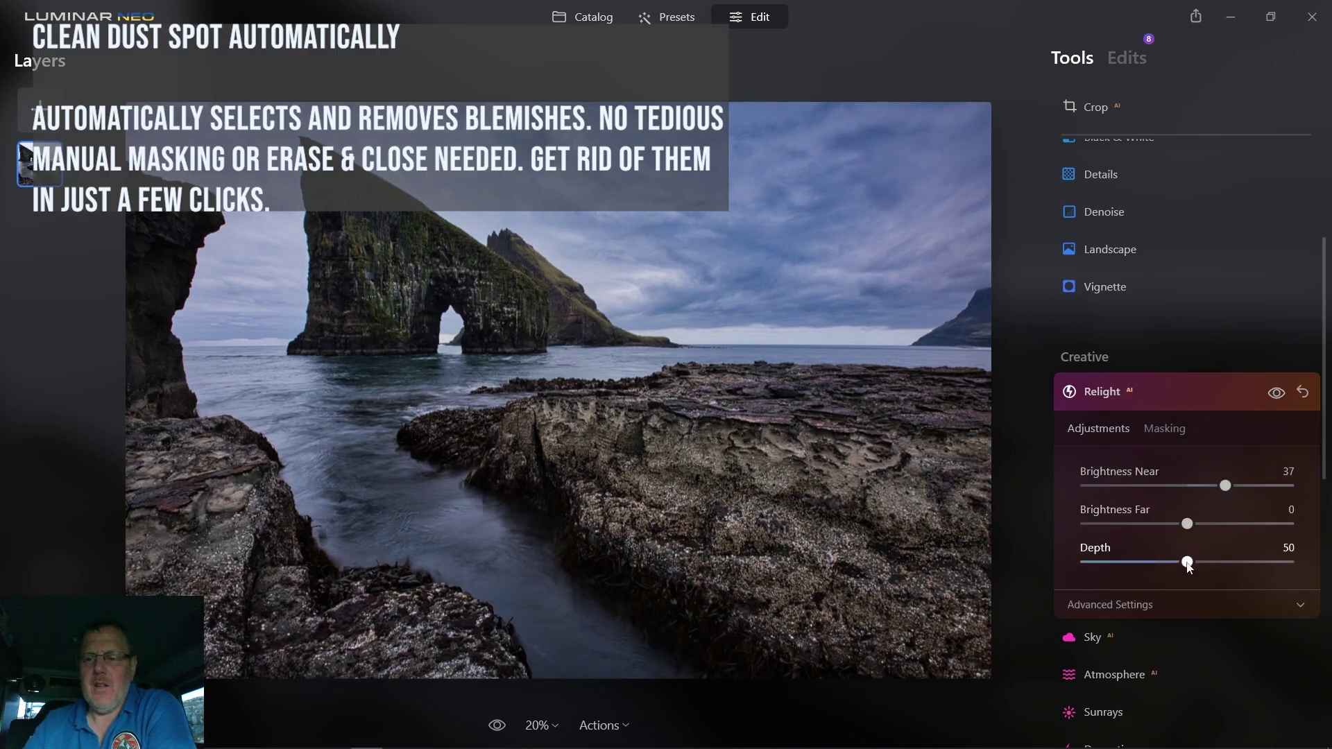
- Try Brightness Far at -24 and reset it to 0, then set Depth to 62 and compare the photo with and without Relight
{"action": "mouse_move", "coordinate": [1187, 526]}
{"action": "left_mouse_down"}
{"action": "mouse_move", "coordinate": [1255, 527]}
{"action": "mouse_move", "coordinate": [1164, 529]}
{"action": "left_mouse_up"}
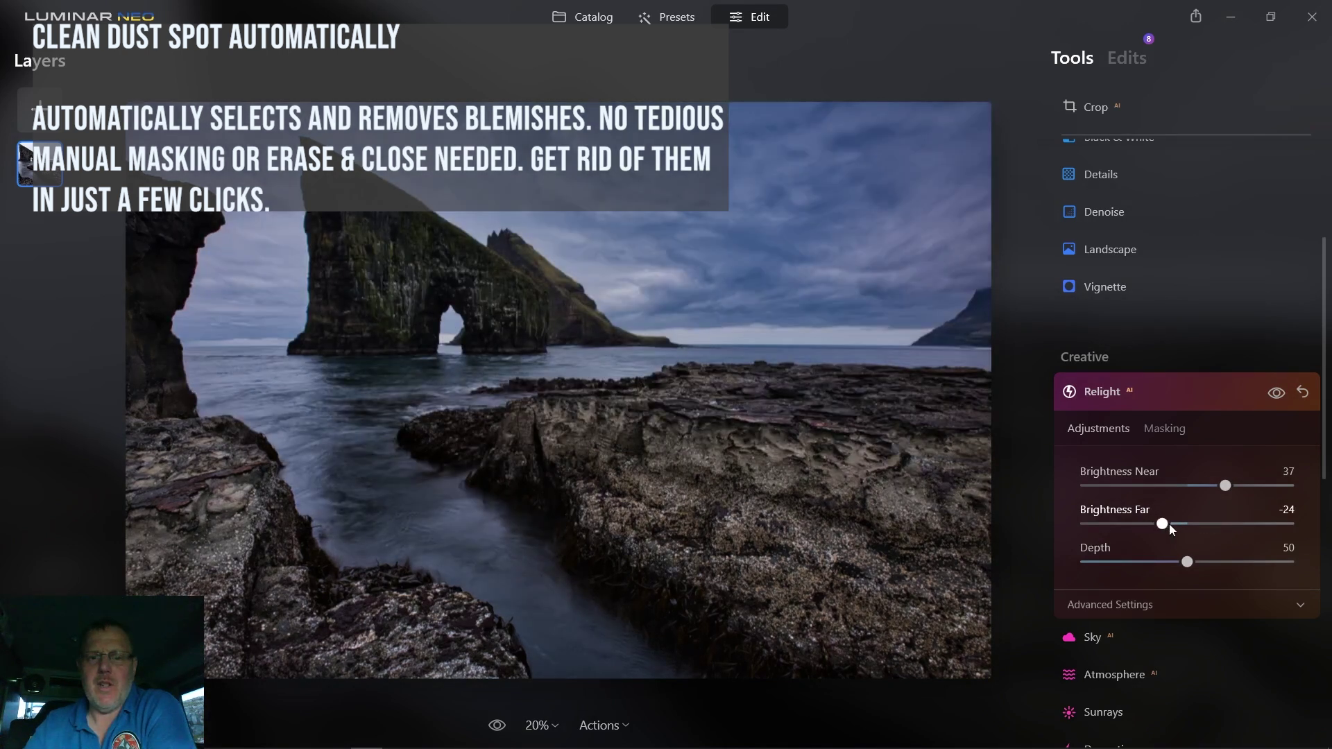
{"action": "double_click", "coordinate": [1168, 523]}
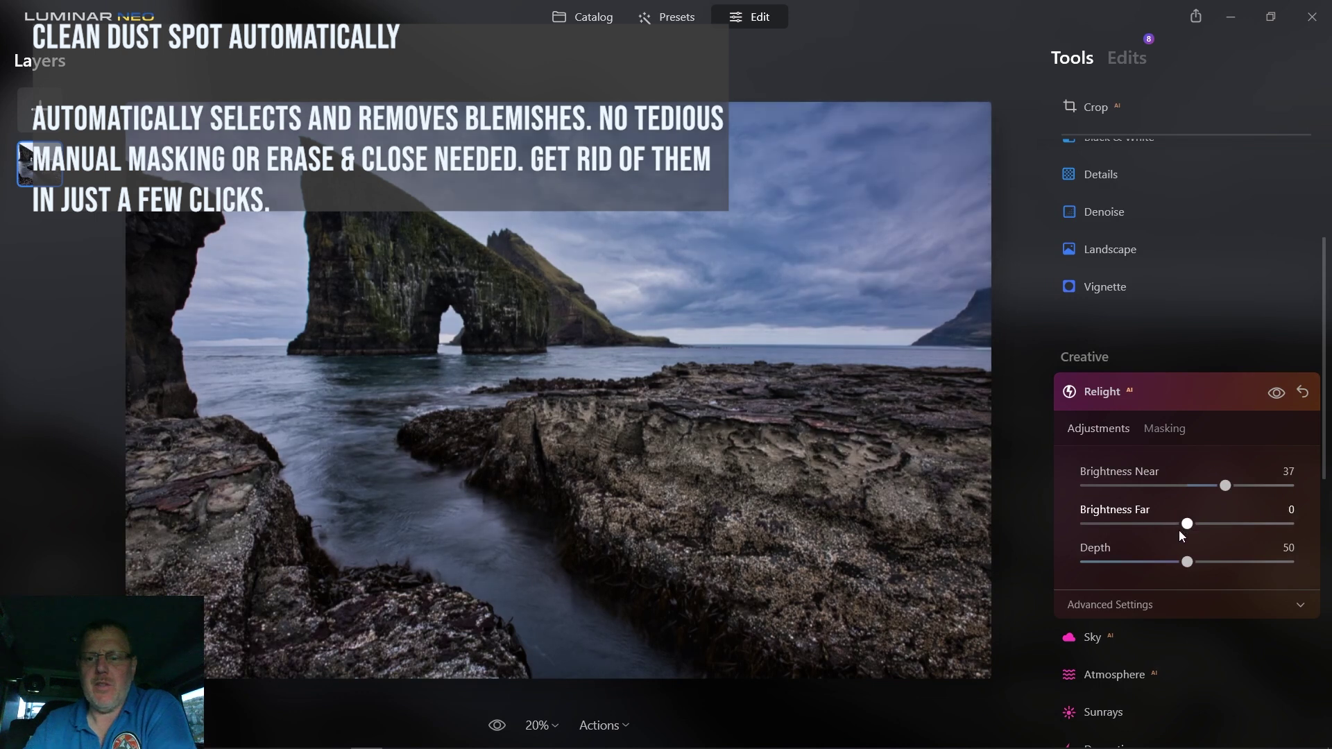
{"action": "left_click_drag", "start_coordinate": [1162, 564], "coordinate": [1207, 564]}
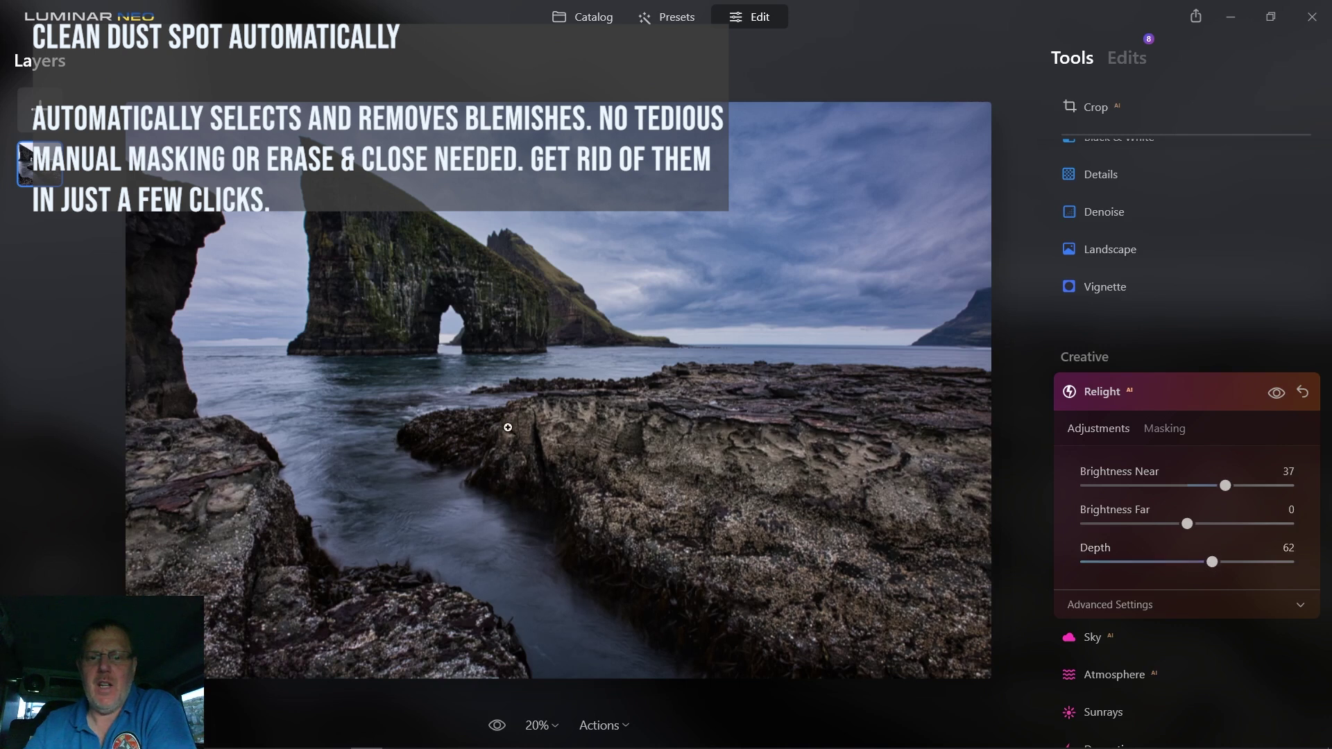
{"action": "left_click", "coordinate": [1277, 392]}
{"action": "left_click", "coordinate": [1276, 393]}
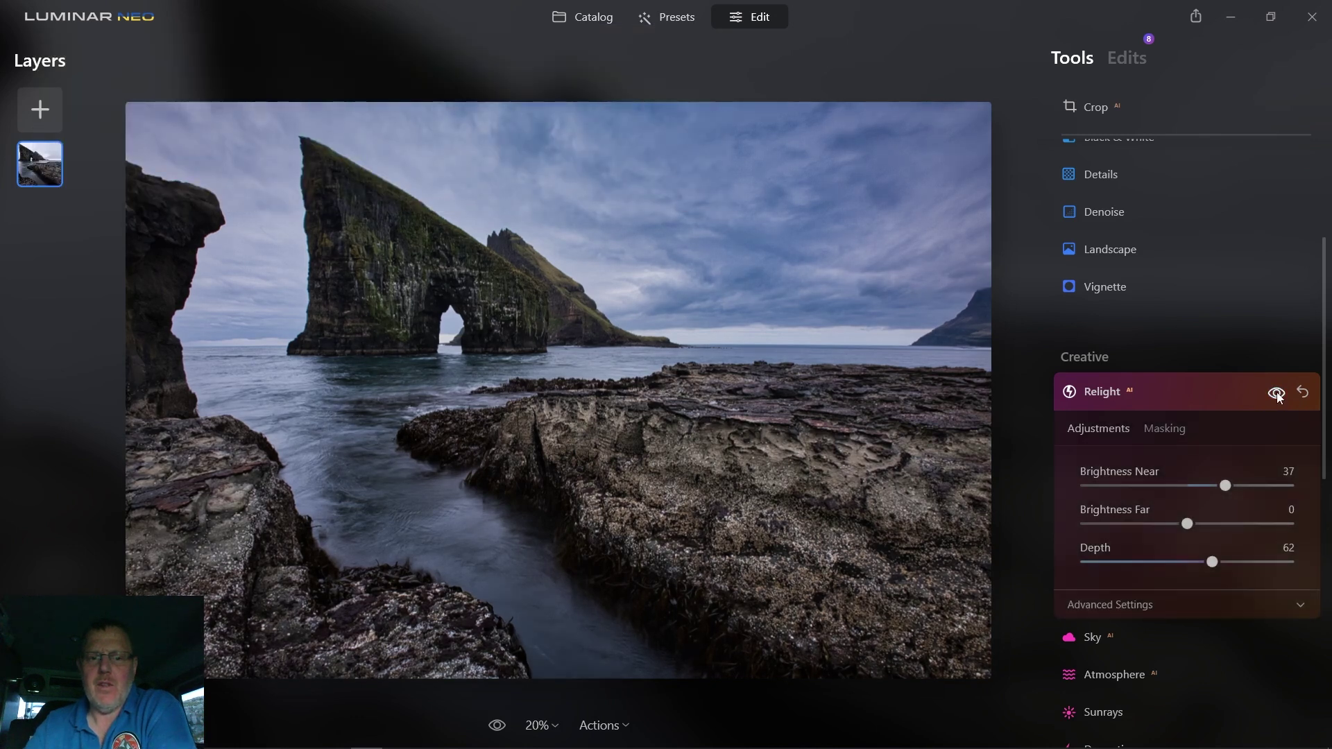
{"action": "left_click", "coordinate": [1176, 392]}
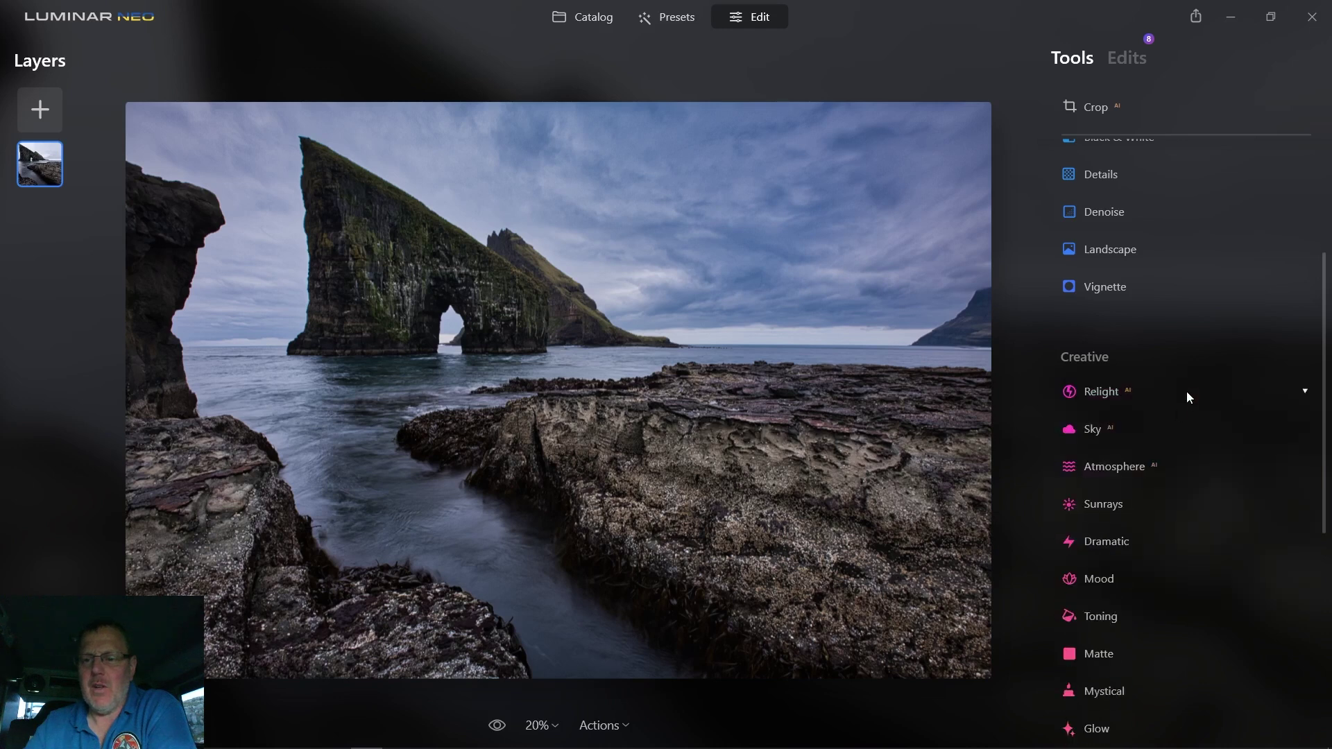
- Replace the photo's sky with Sunset 1 from the Sunset category and check which other sky categories are offered
{"action": "left_click", "coordinate": [1173, 430]}
{"action": "scroll", "coordinate": [1175, 435], "scroll_direction": "down", "scroll_amount": 1}
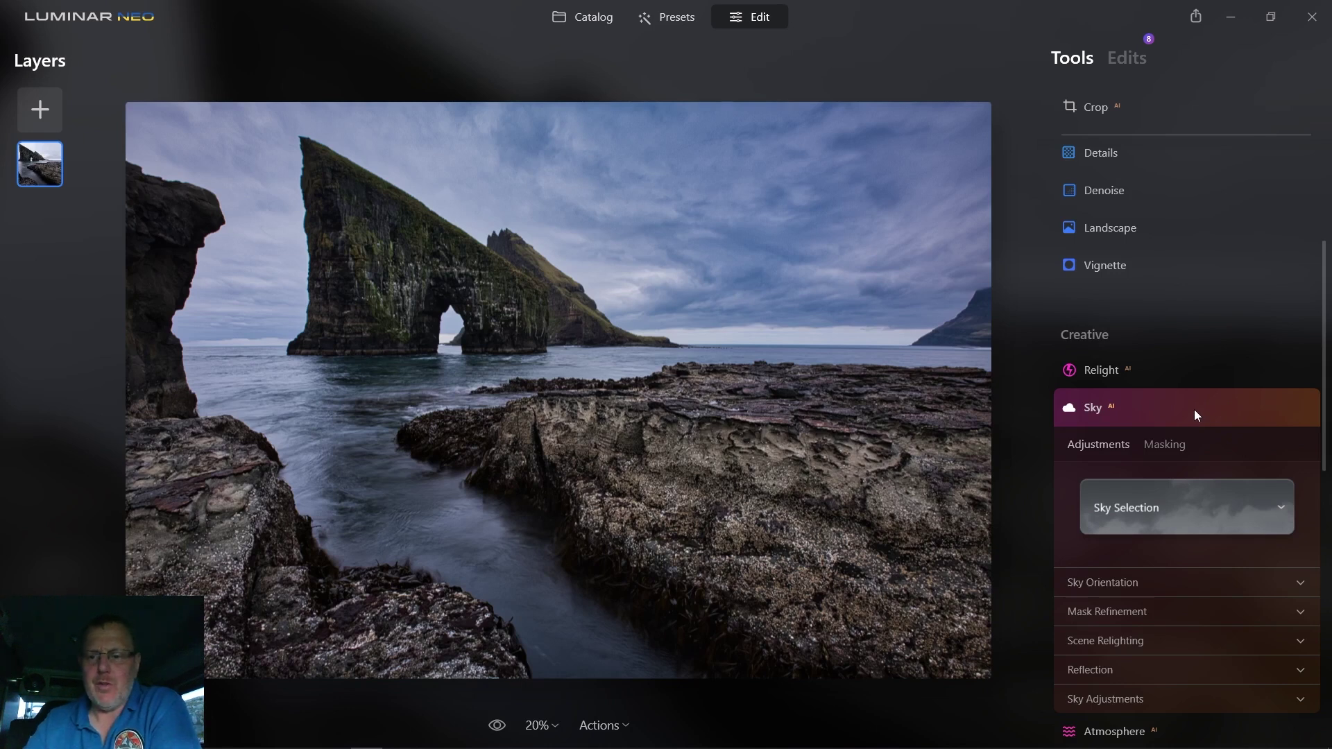
{"action": "left_click", "coordinate": [1183, 508]}
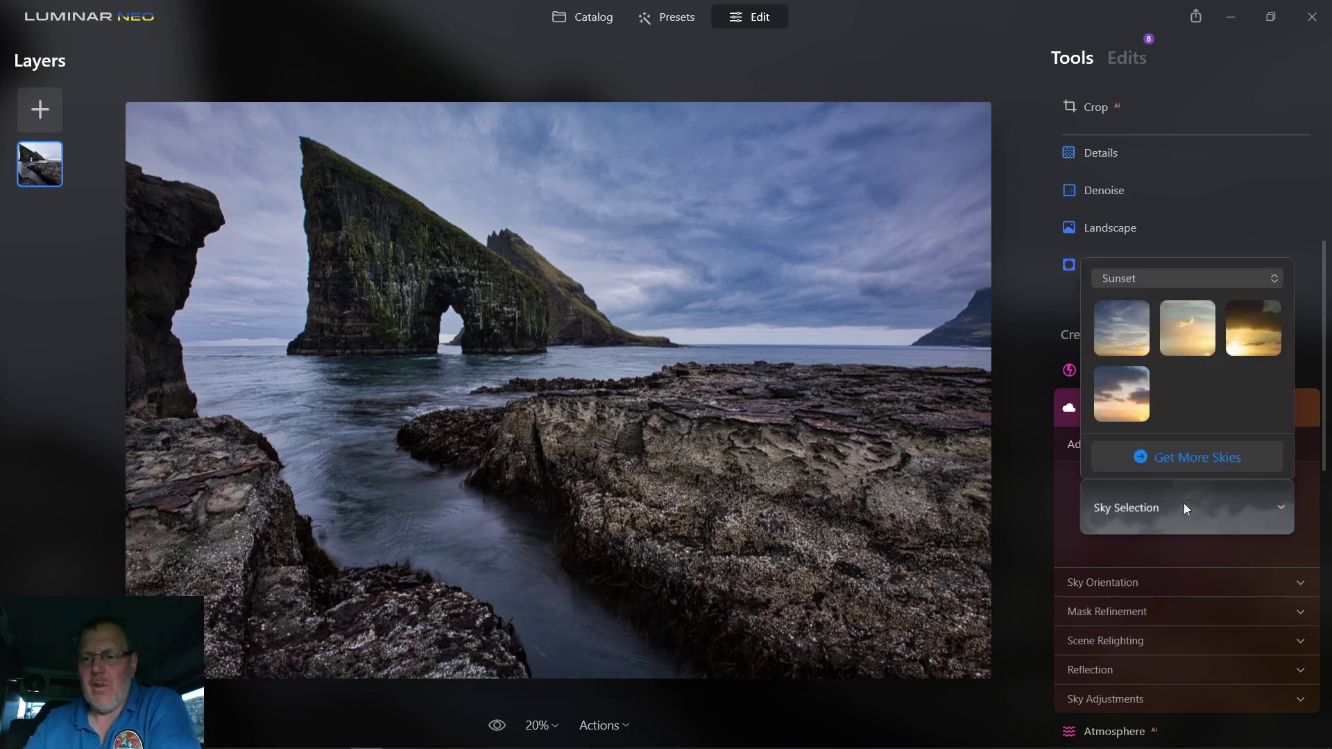
{"action": "left_click", "coordinate": [1133, 338]}
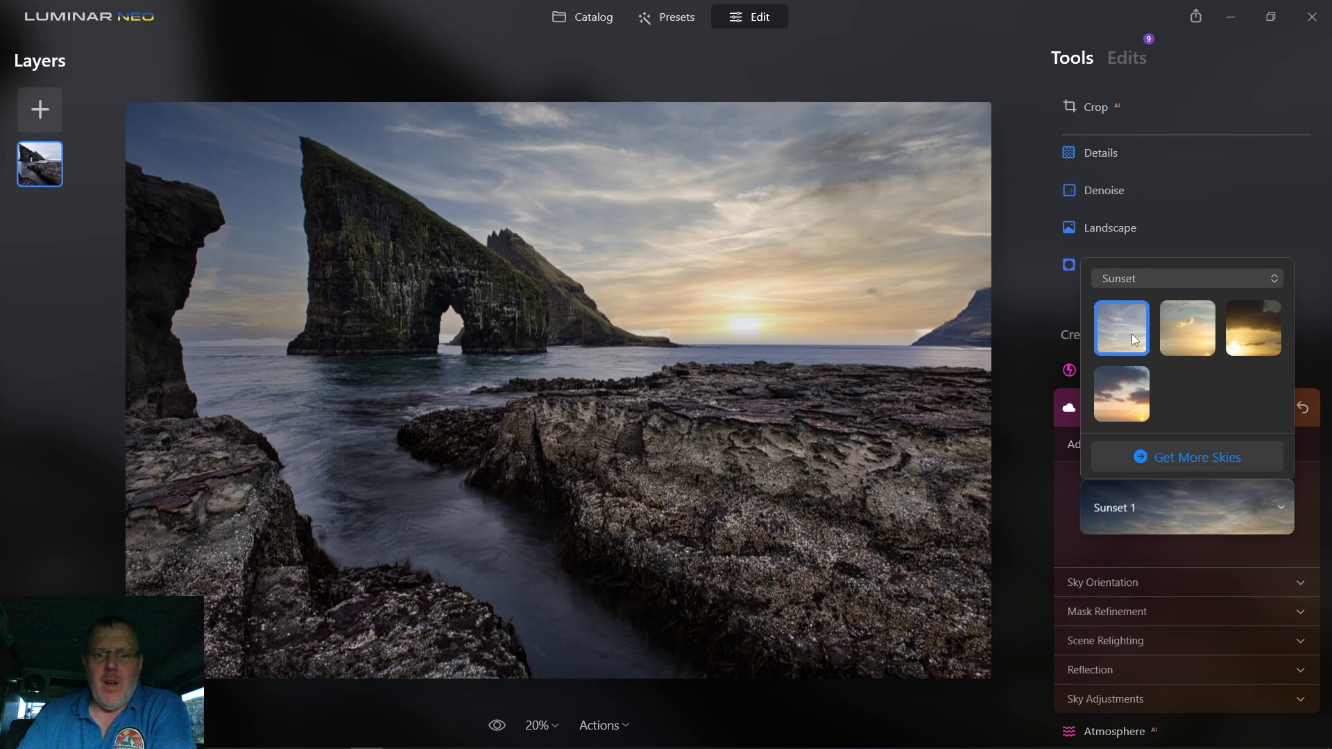
{"action": "left_click", "coordinate": [1179, 279]}
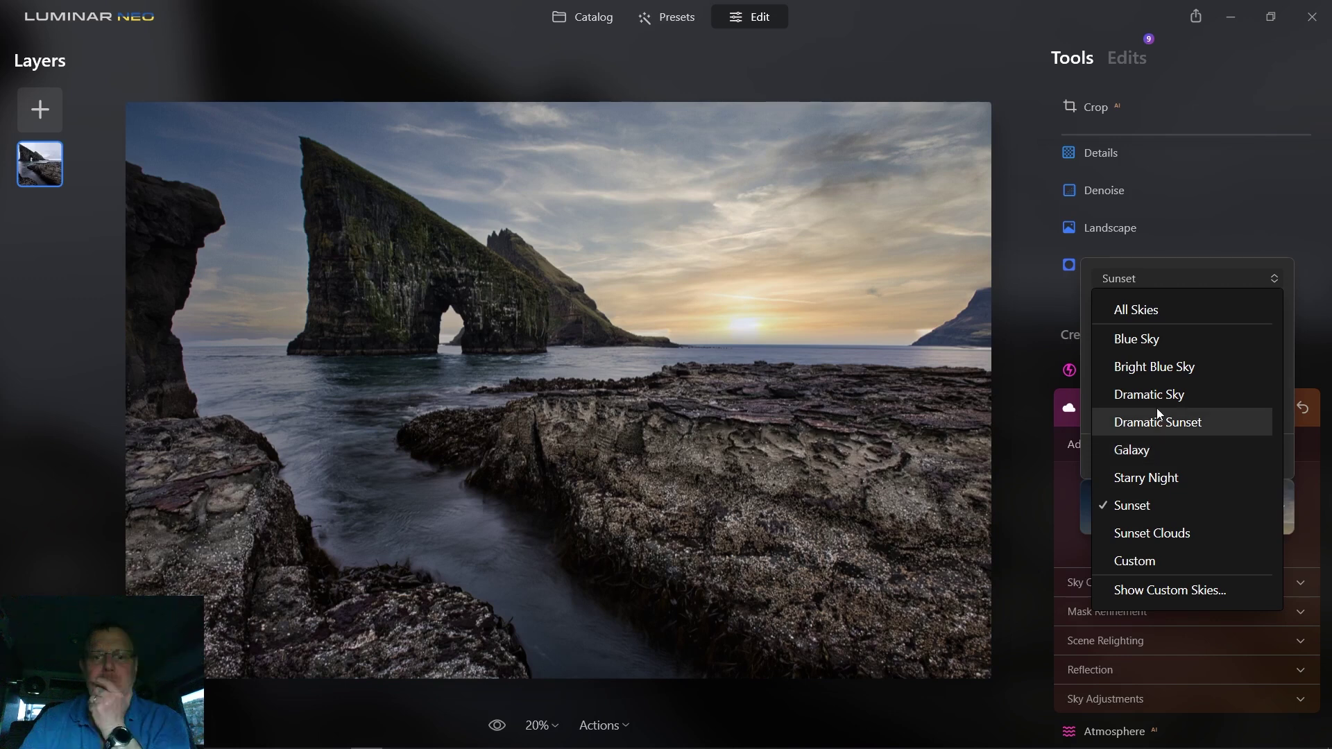
{"action": "left_click", "coordinate": [1172, 315]}
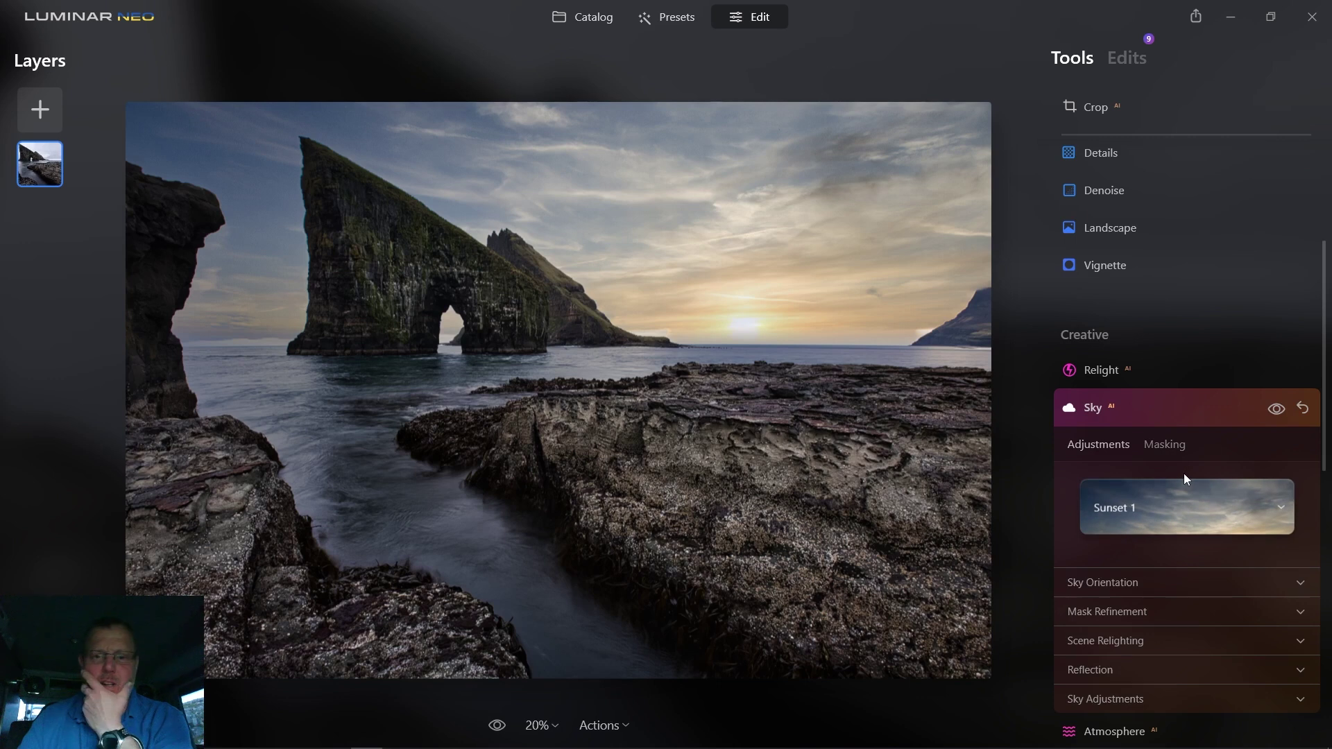
- Compare the photo with and without the Sunset 1 sky replacement
{"action": "scroll", "coordinate": [1168, 485], "scroll_direction": "down", "scroll_amount": 3}
{"action": "scroll", "coordinate": [1172, 481], "scroll_direction": "up", "scroll_amount": 2}
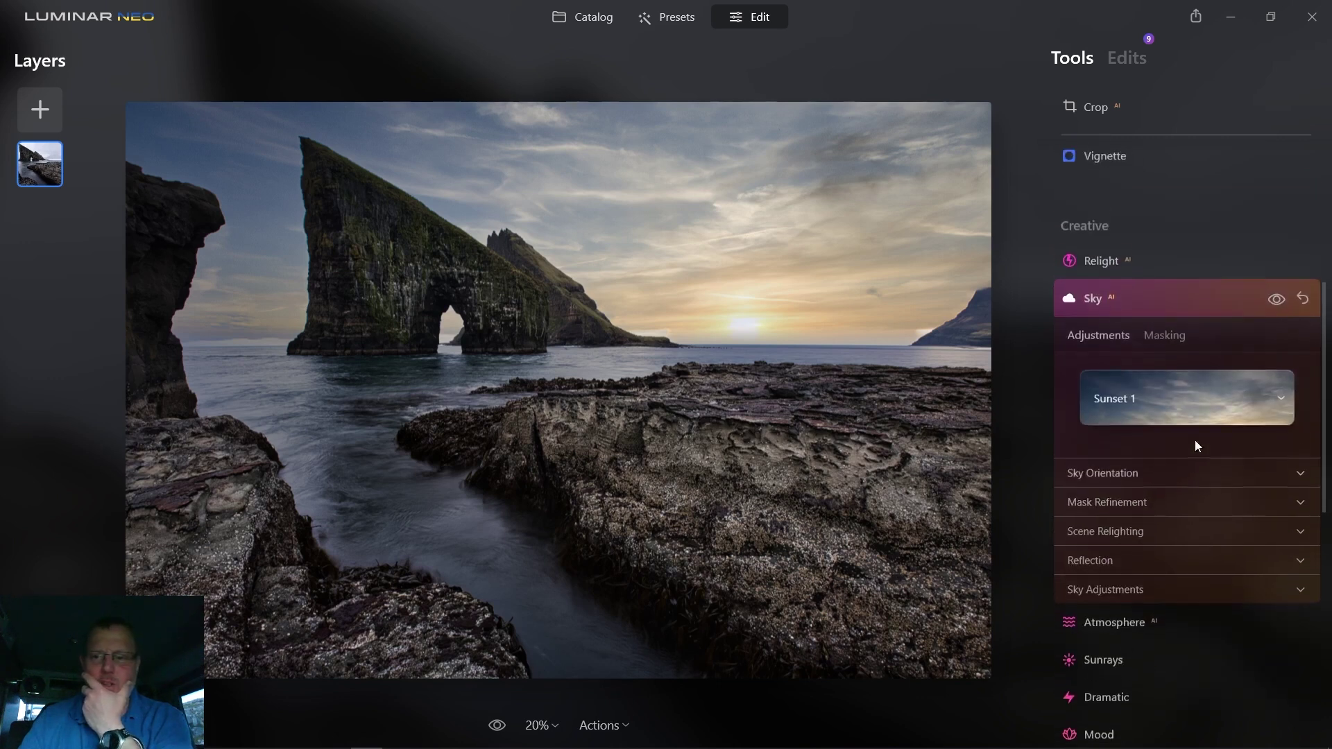
{"action": "left_click", "coordinate": [1280, 304]}
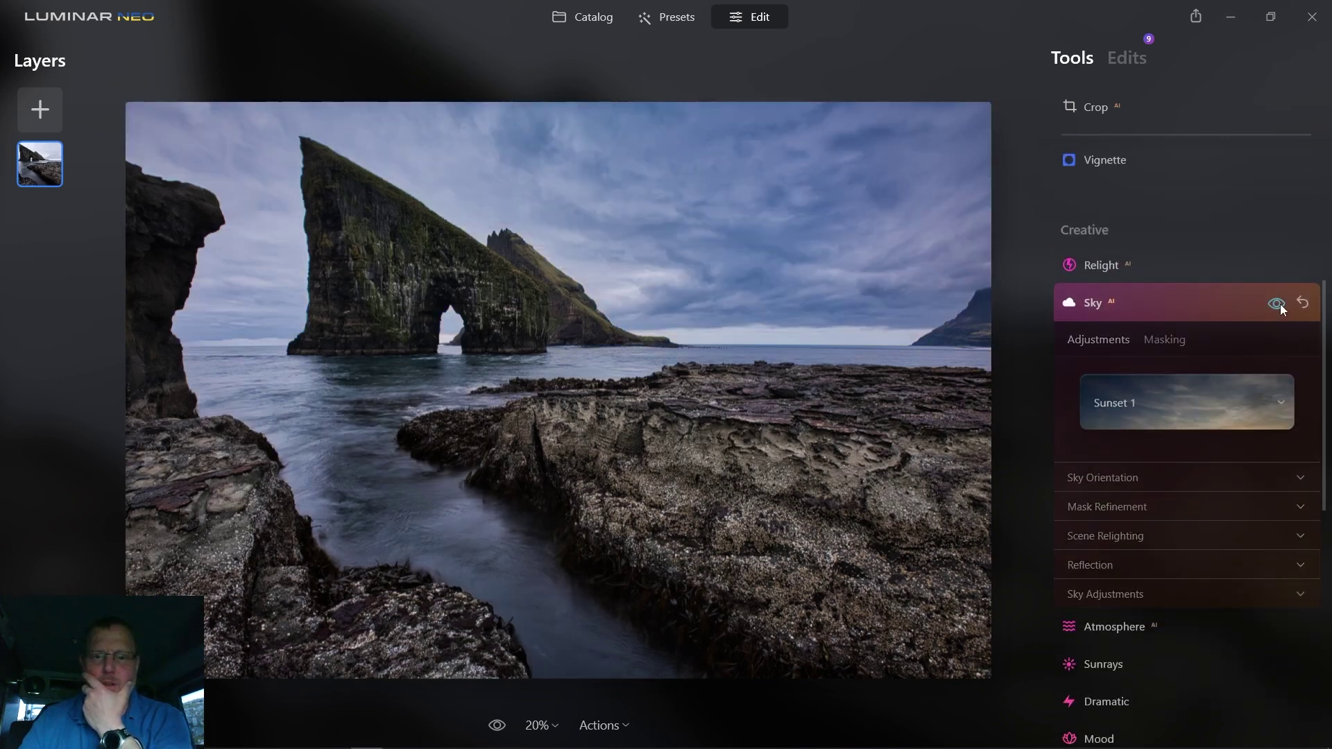
{"action": "left_click", "coordinate": [1279, 304]}
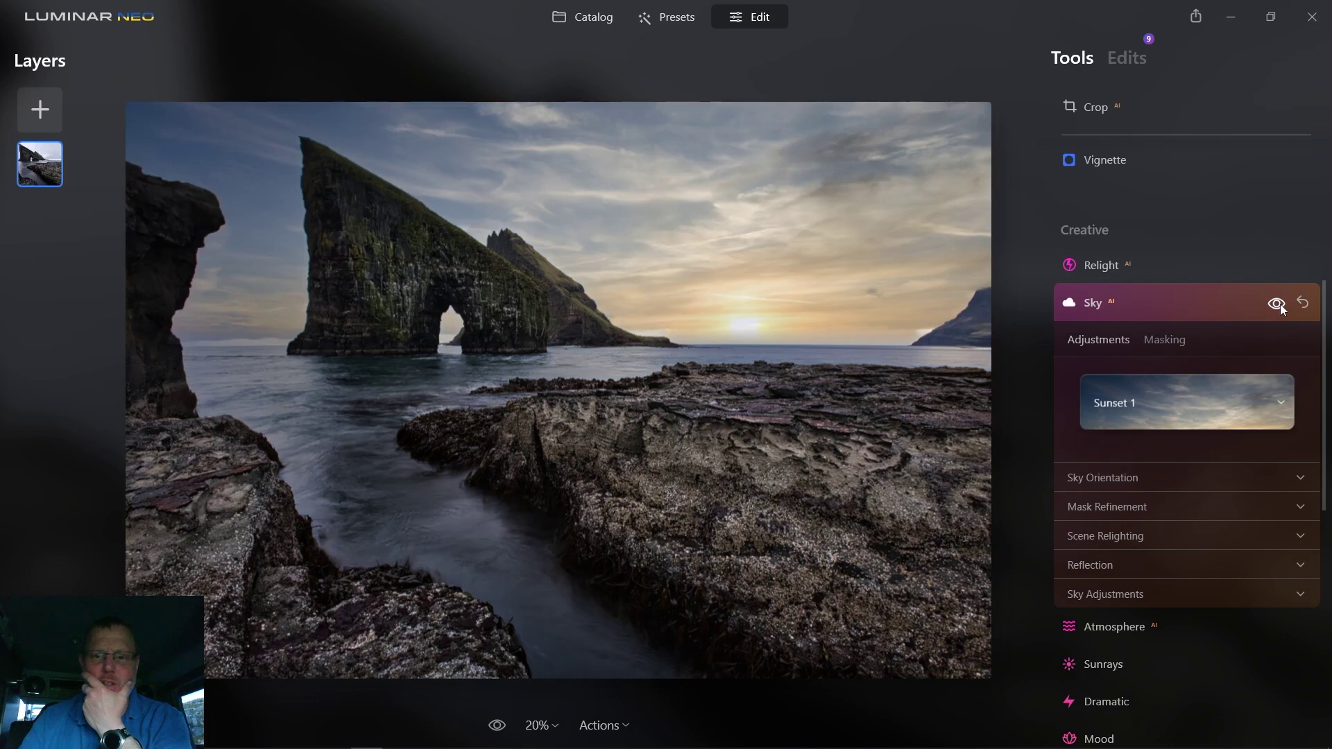
{"action": "left_click", "coordinate": [1280, 303]}
{"action": "left_click", "coordinate": [1280, 304]}
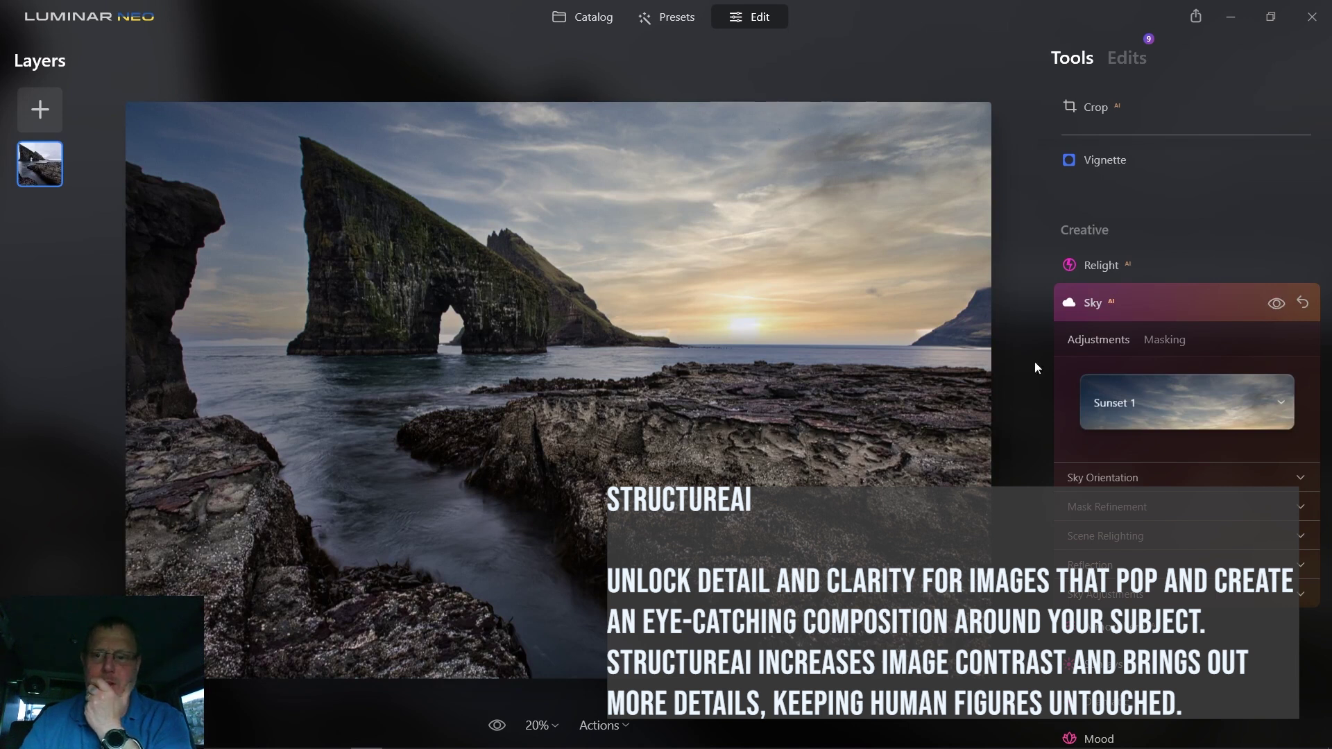
{"action": "left_click", "coordinate": [1276, 305]}
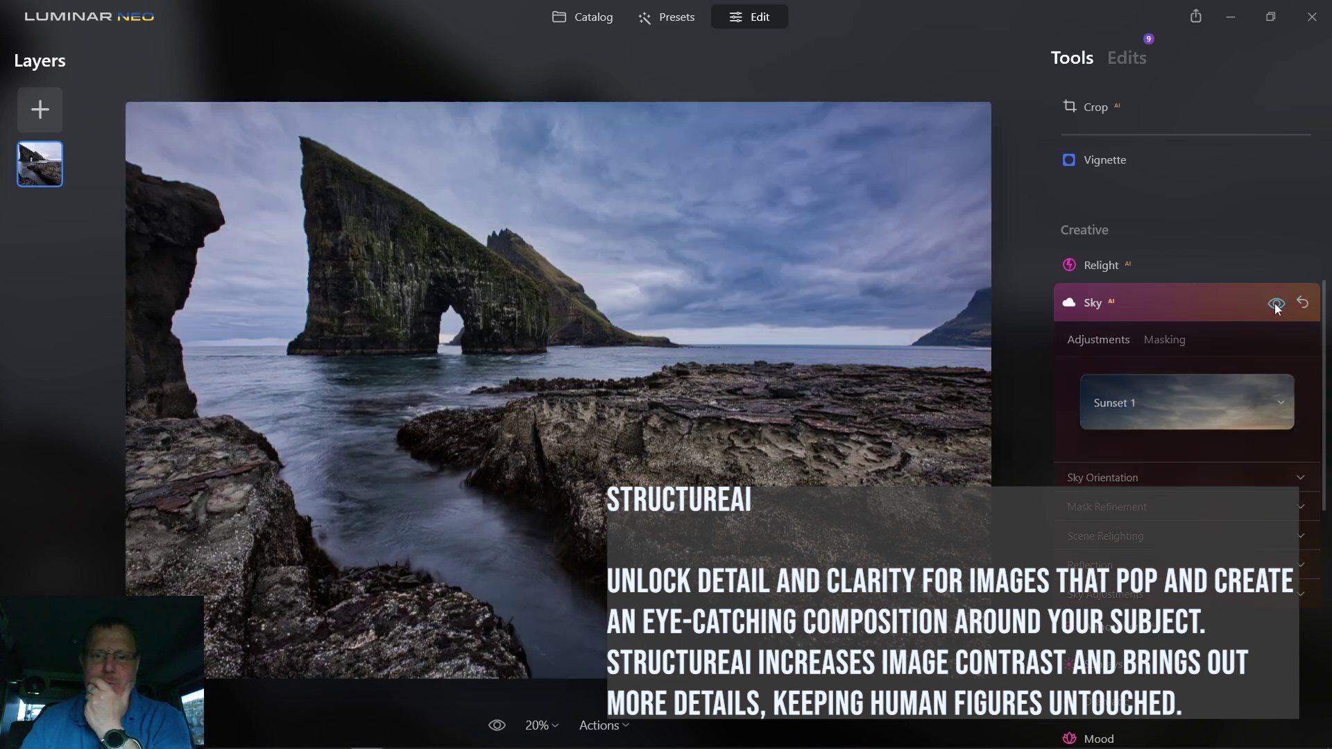
{"action": "left_click", "coordinate": [1277, 306]}
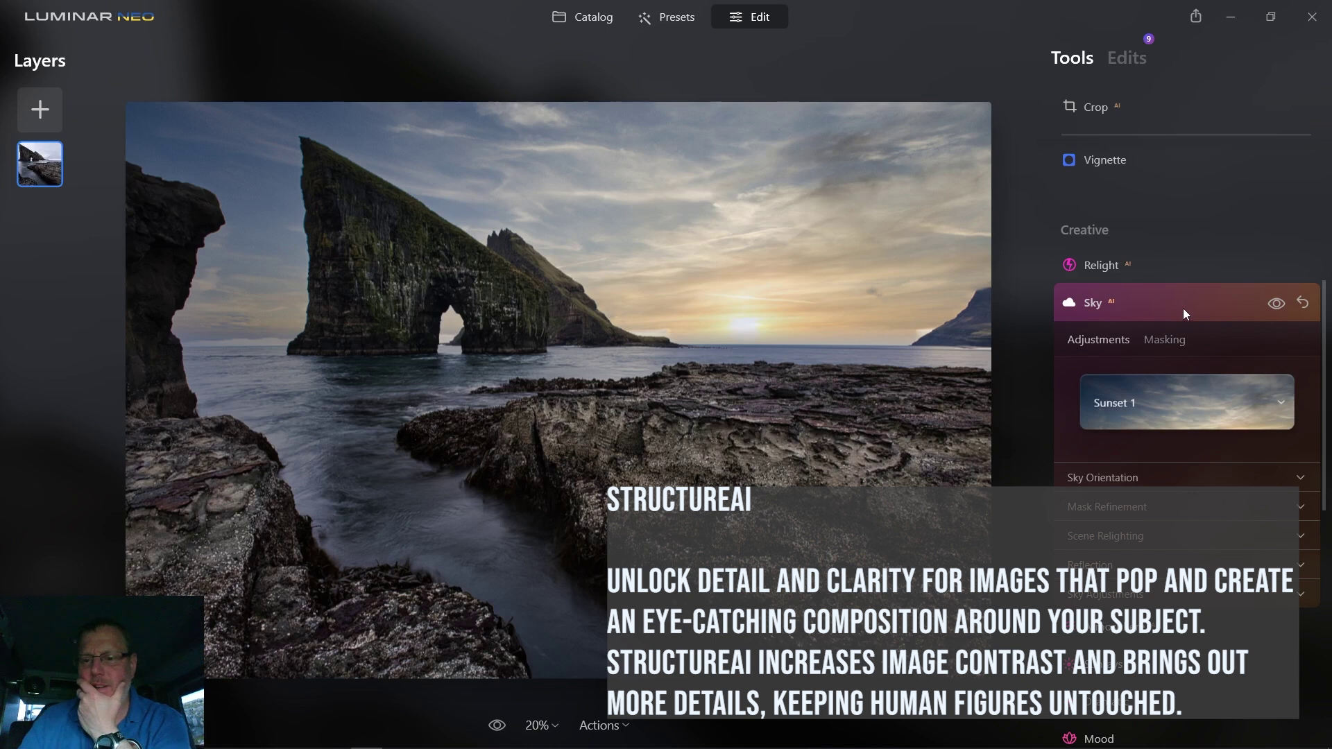
- Examine the Sky tool's Sky Orientation, Mask Refinement and Reflection settings
{"action": "left_click", "coordinate": [1175, 479]}
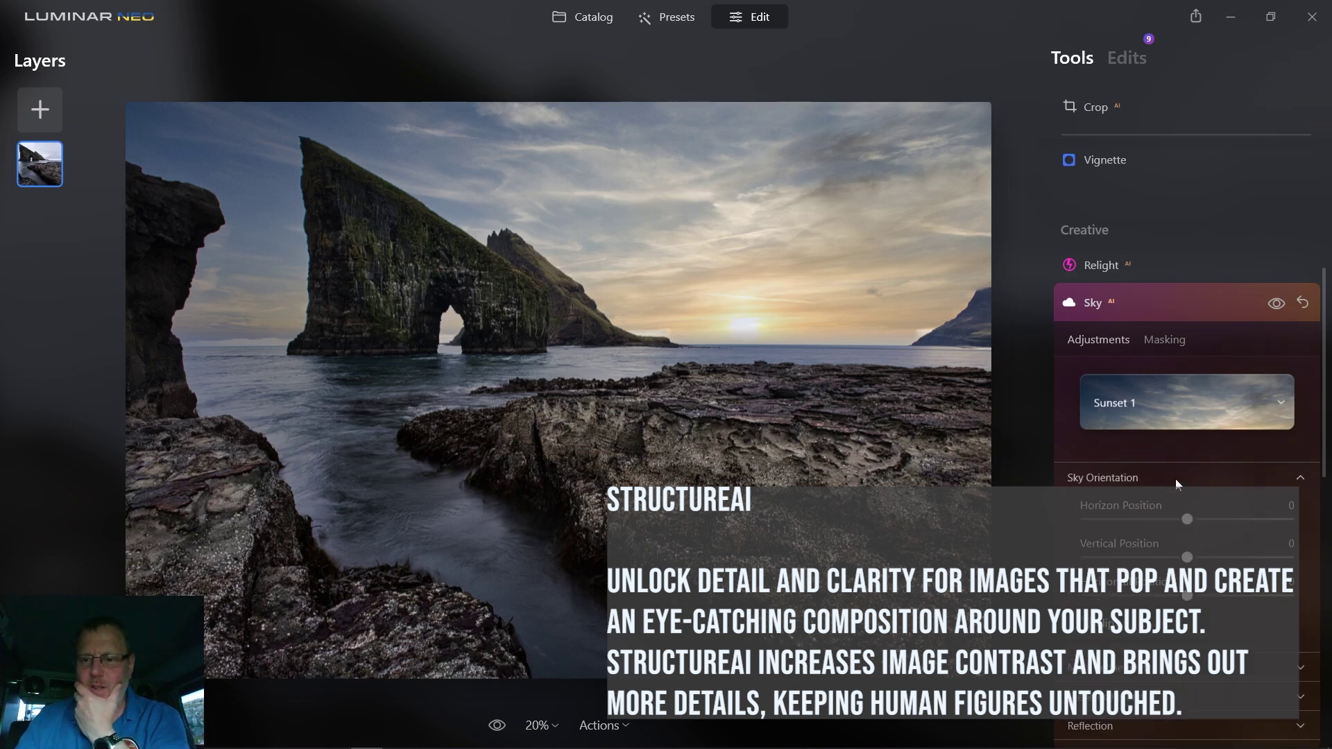
{"action": "left_click", "coordinate": [1175, 479]}
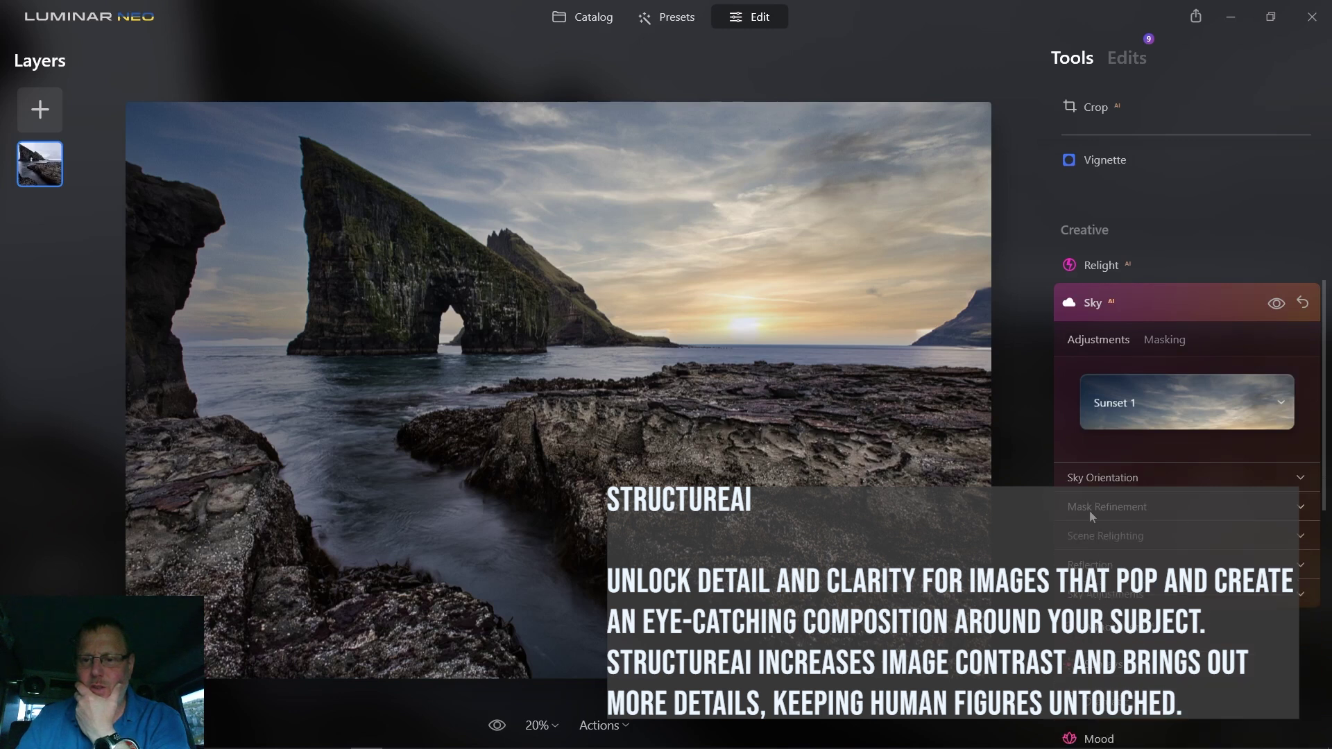
{"action": "left_click", "coordinate": [1177, 504]}
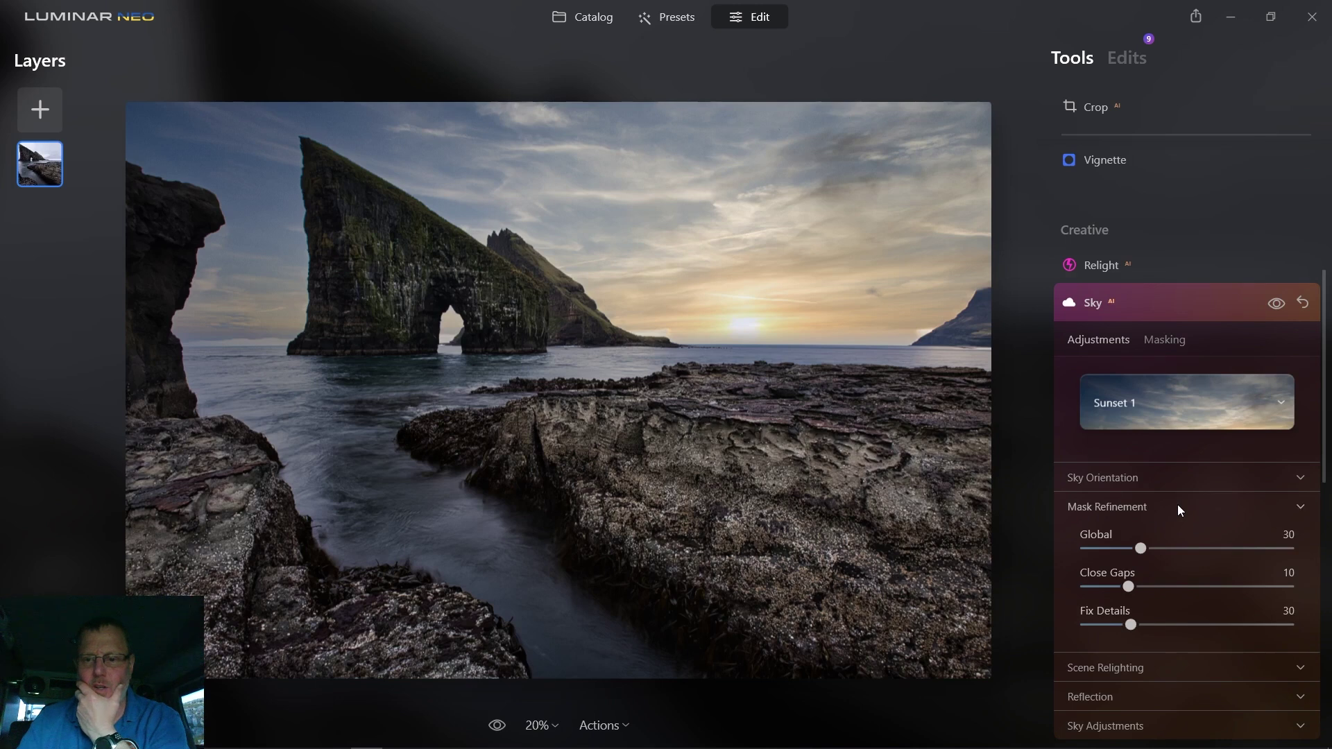
{"action": "left_click", "coordinate": [1176, 505]}
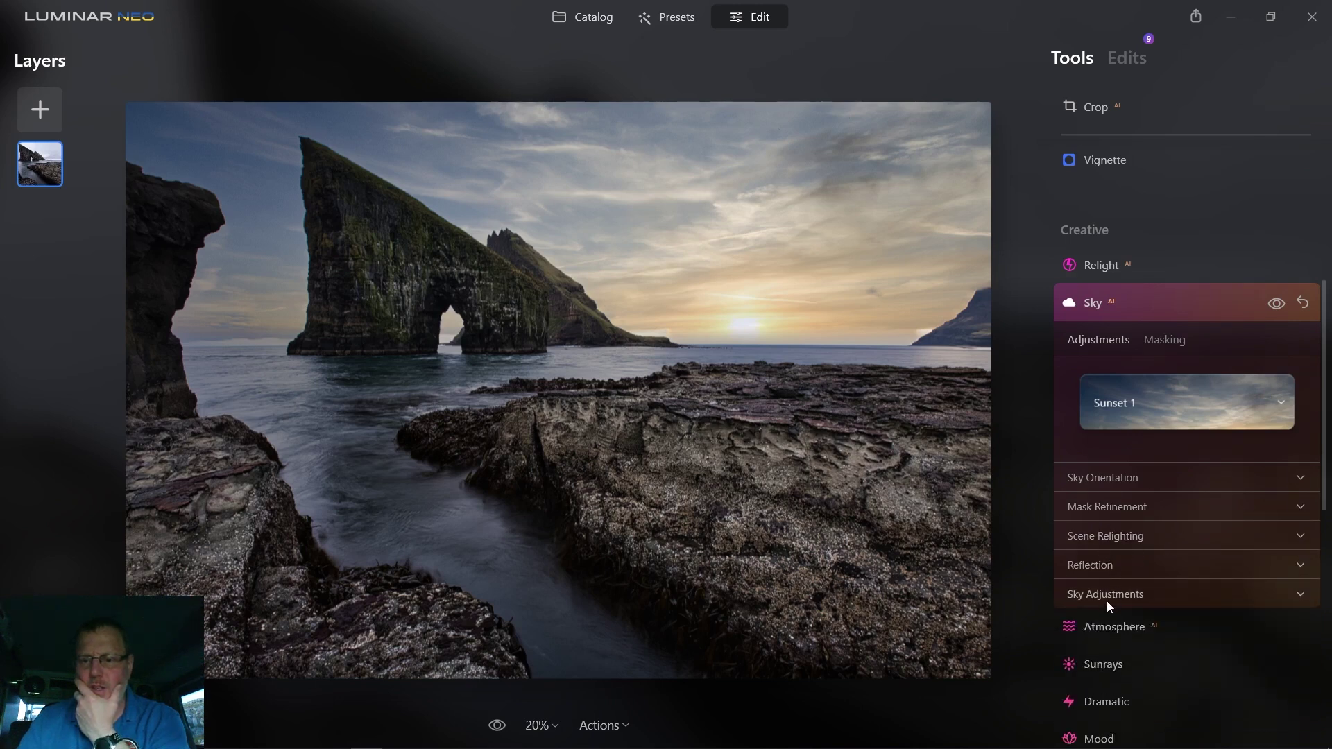
{"action": "left_click", "coordinate": [1143, 564]}
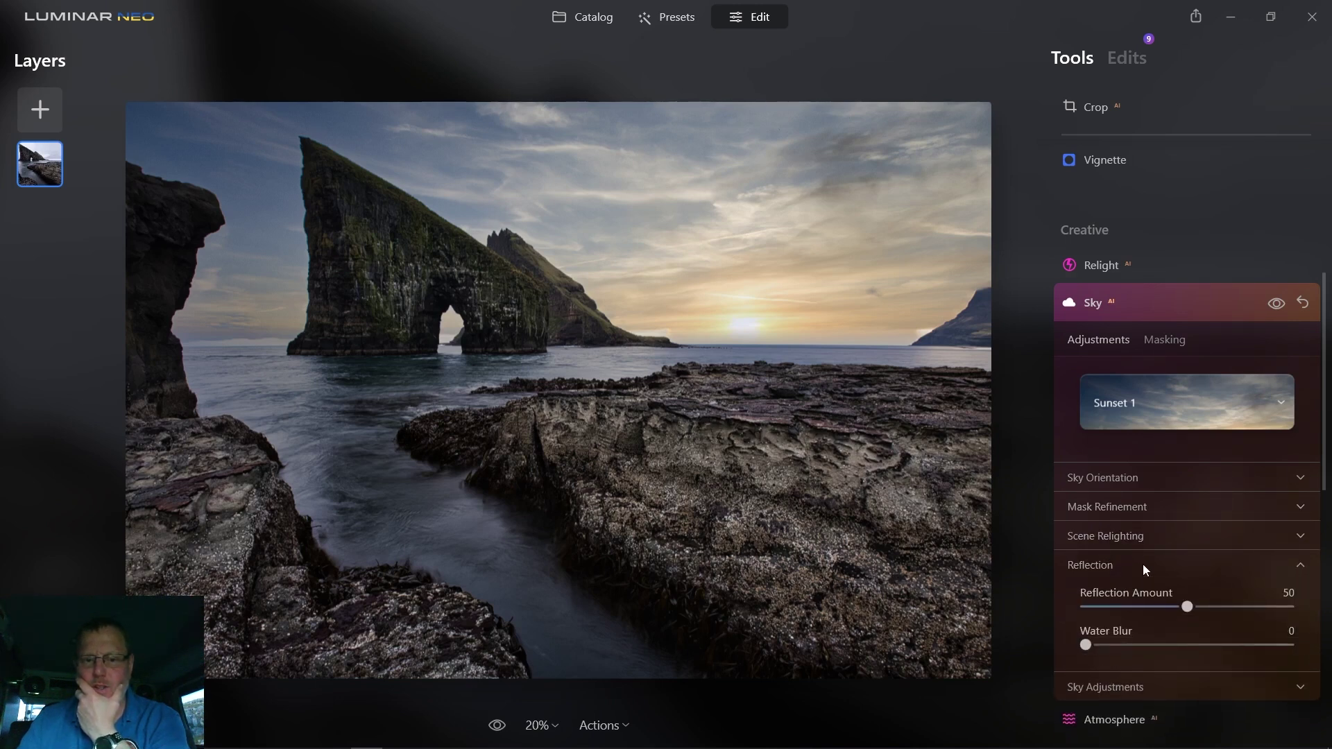
{"action": "left_click", "coordinate": [1143, 564]}
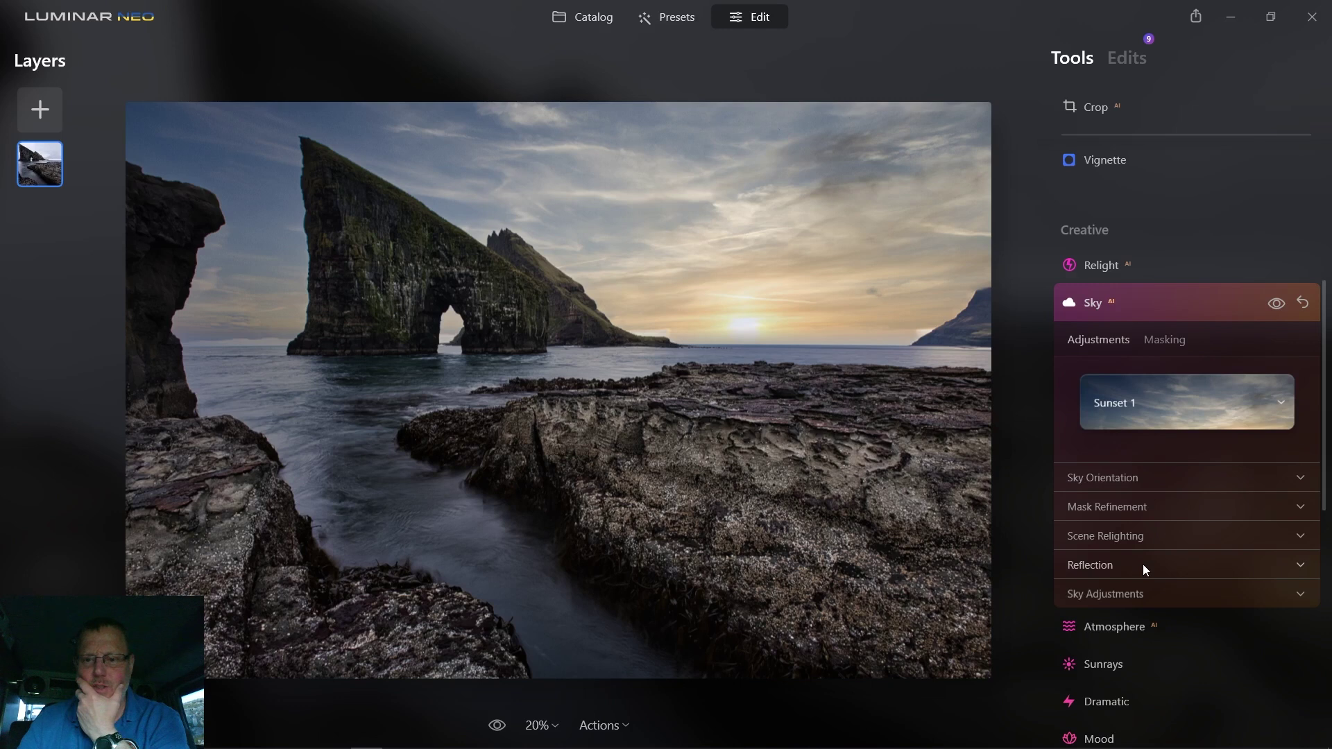
- Compare the replaced sky with the original sky again and close the Sky tool
{"action": "left_click", "coordinate": [1276, 305]}
{"action": "left_click", "coordinate": [1276, 306]}
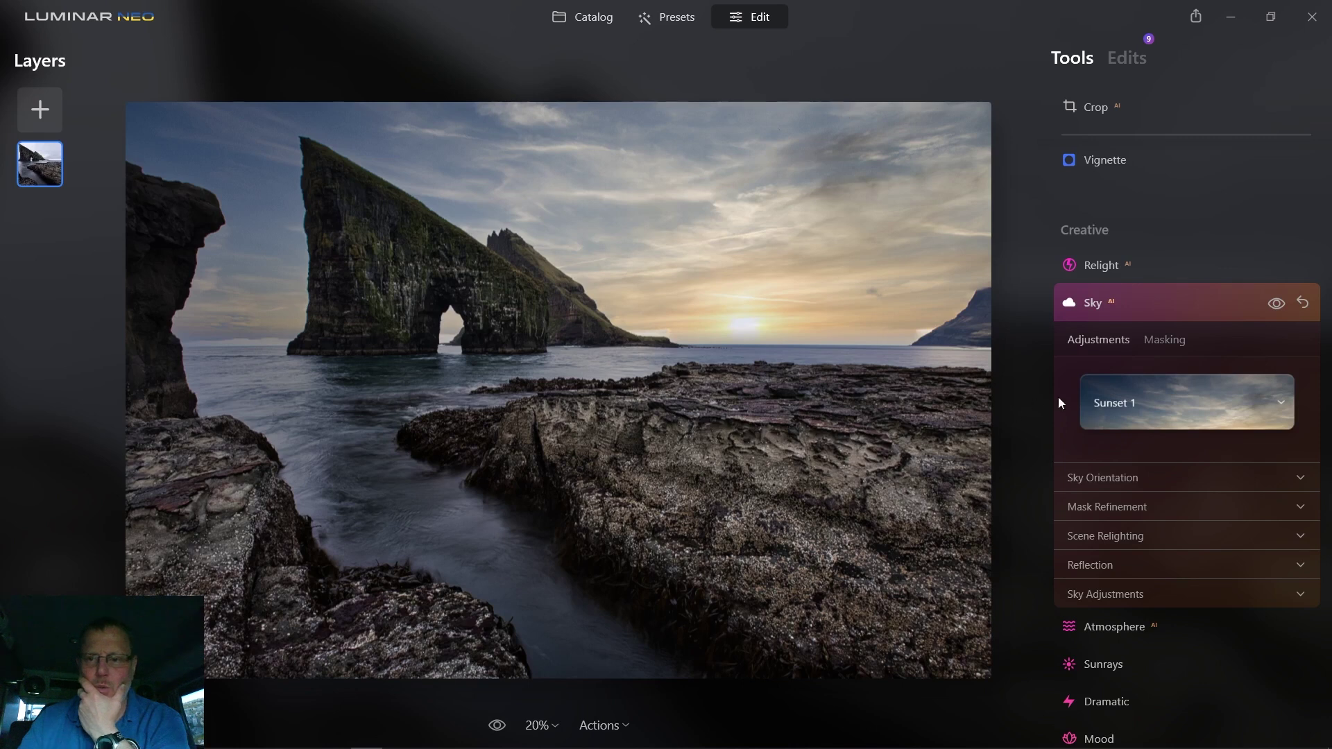
{"action": "left_click", "coordinate": [1275, 307]}
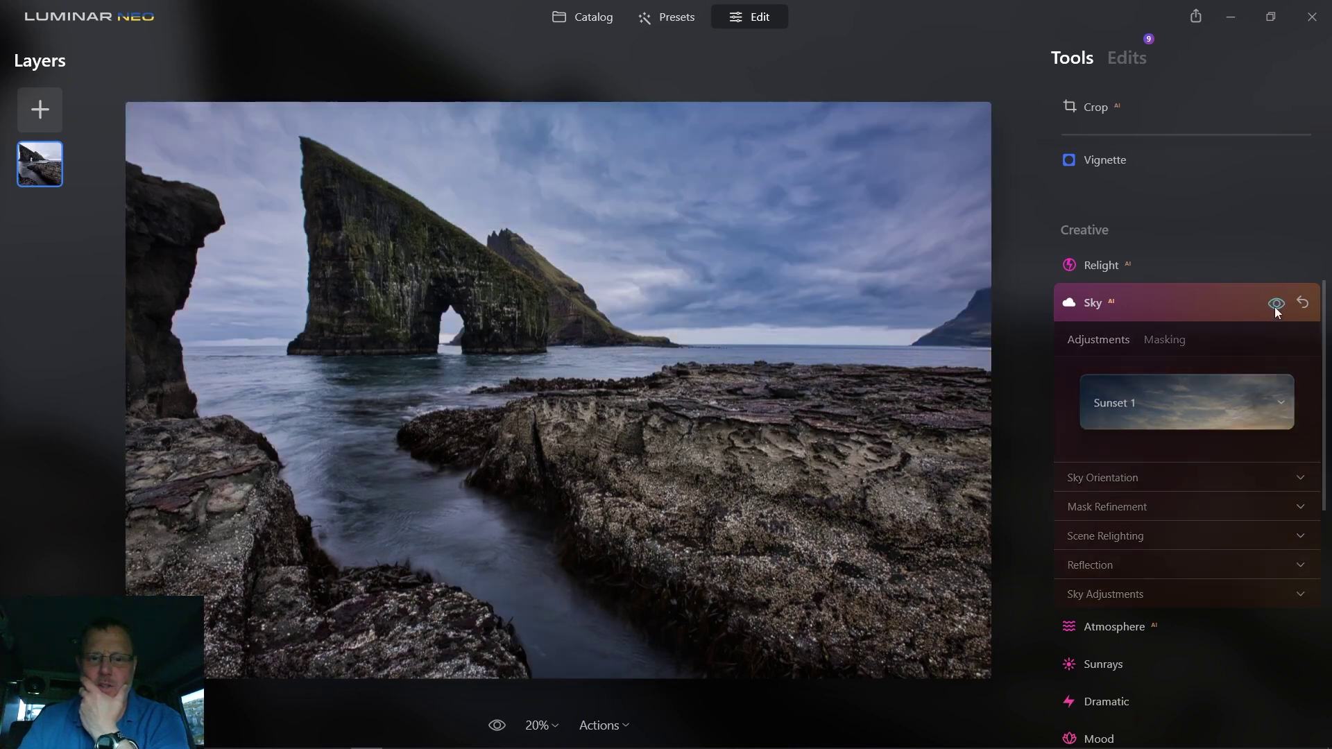
{"action": "left_click", "coordinate": [1275, 306]}
{"action": "left_click", "coordinate": [1275, 307]}
{"action": "left_click", "coordinate": [1275, 307]}
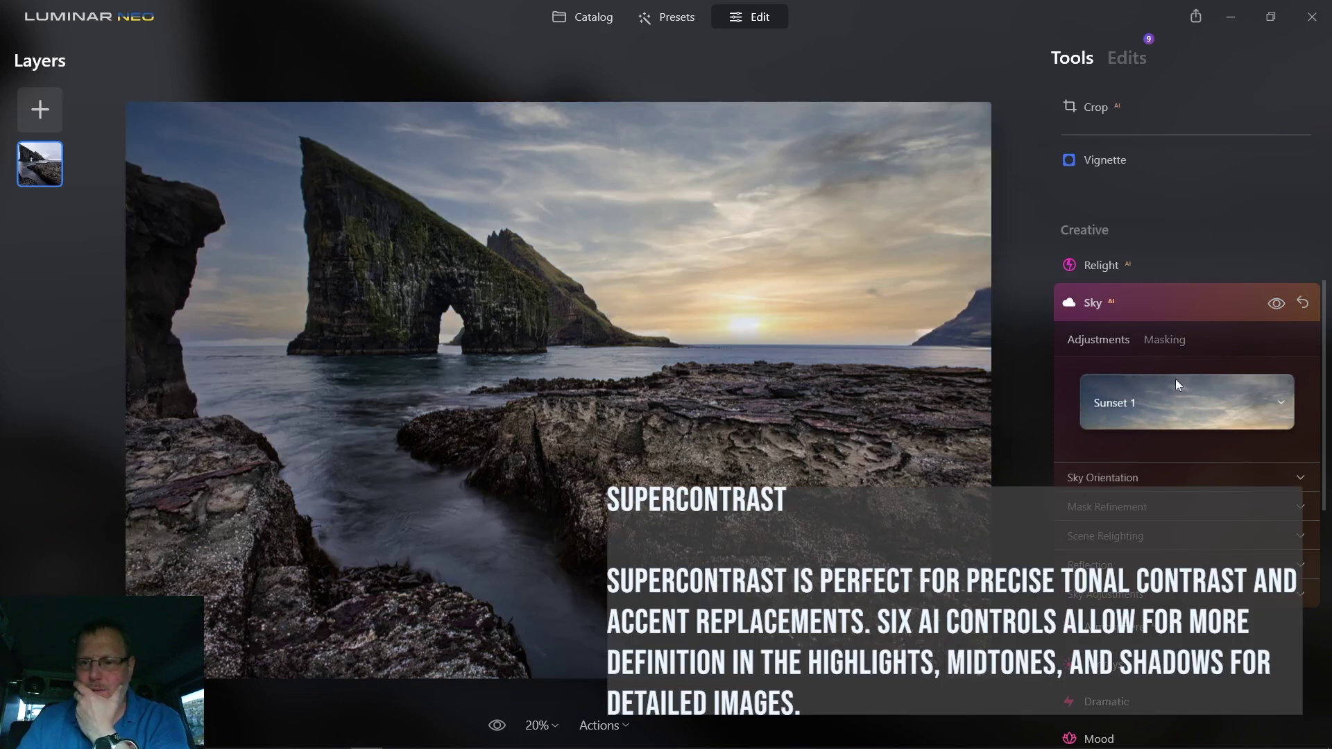
{"action": "left_click", "coordinate": [1182, 301]}
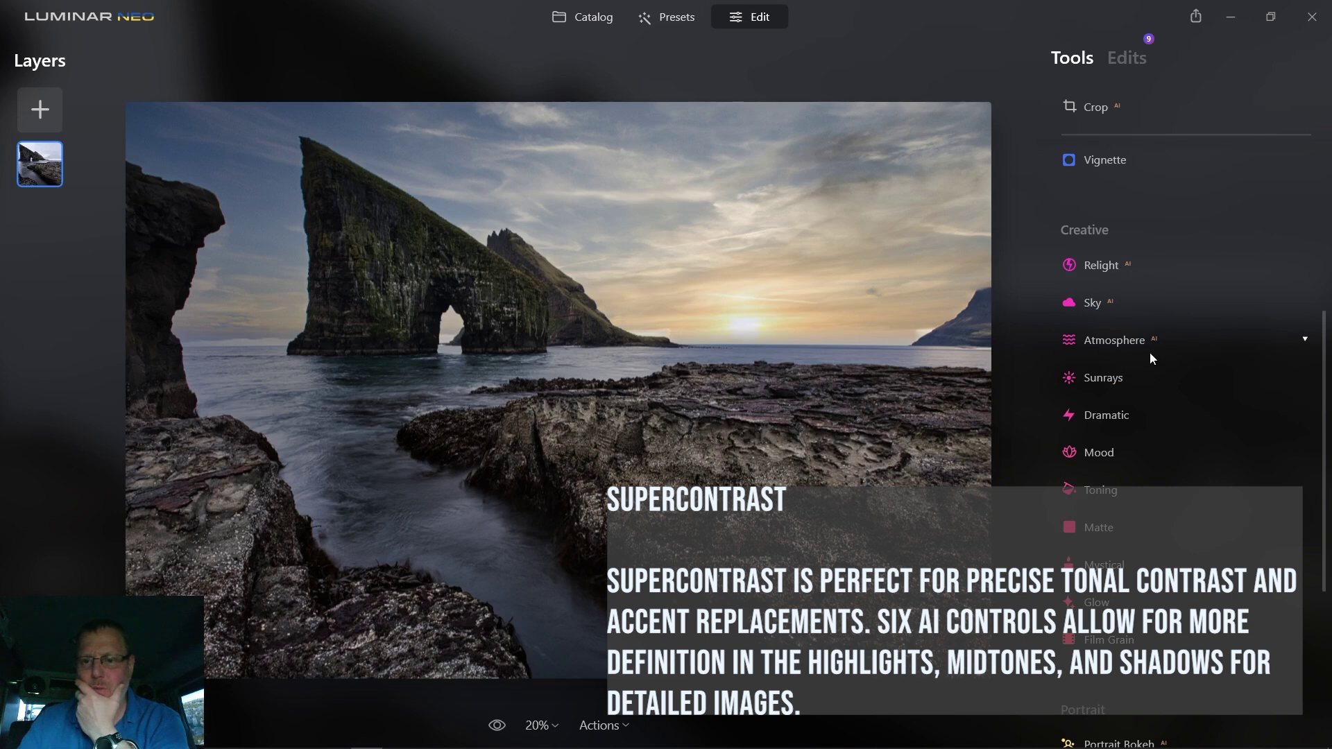
- Add fog to the scene with the Atmosphere tool at an amount of 28
{"action": "left_click", "coordinate": [1205, 340]}
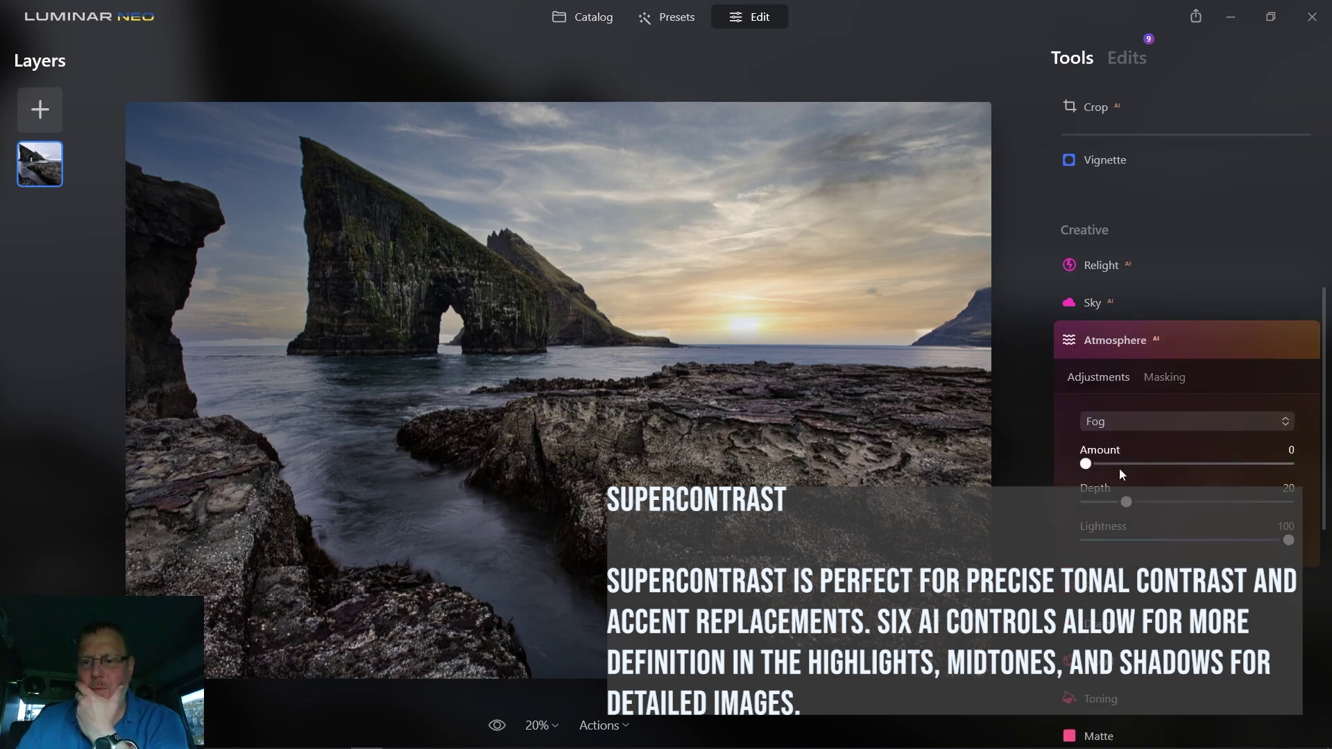
{"action": "left_click_drag", "start_coordinate": [1087, 464], "coordinate": [1173, 466]}
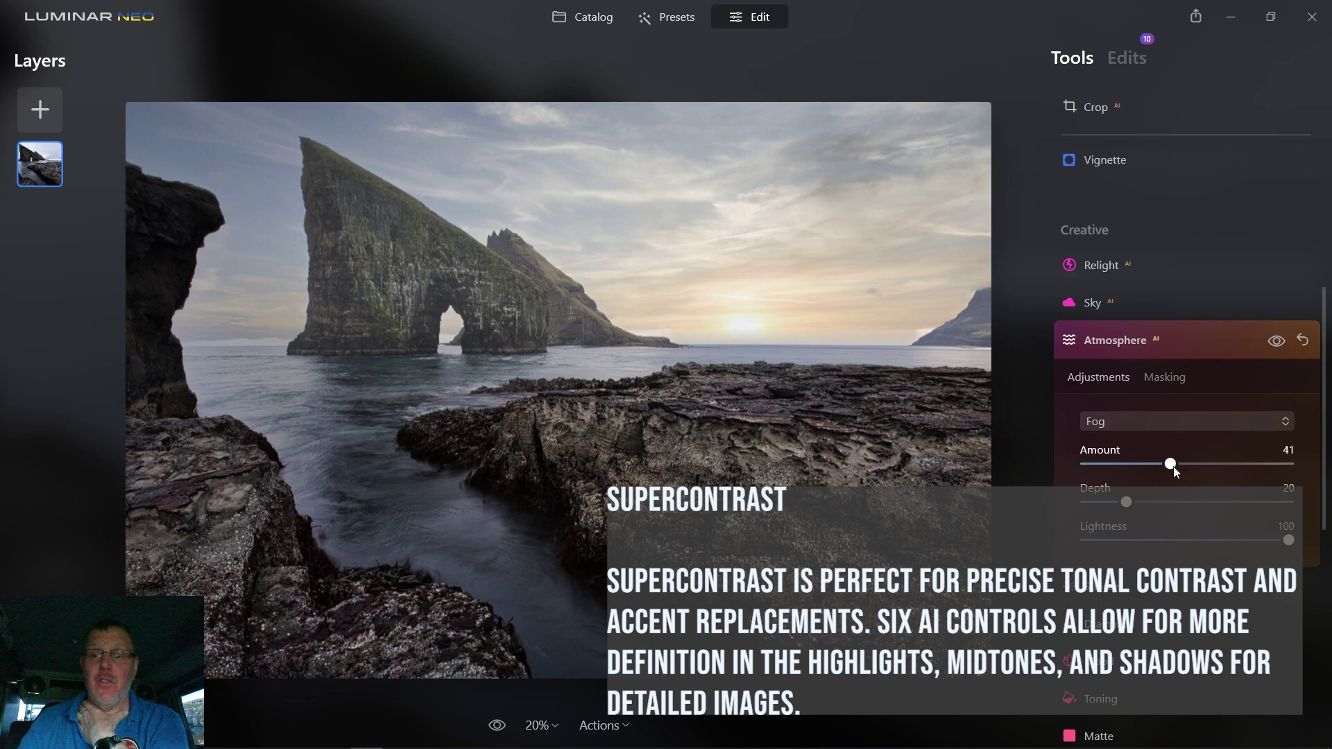
{"action": "left_click_drag", "start_coordinate": [1172, 464], "coordinate": [1143, 464]}
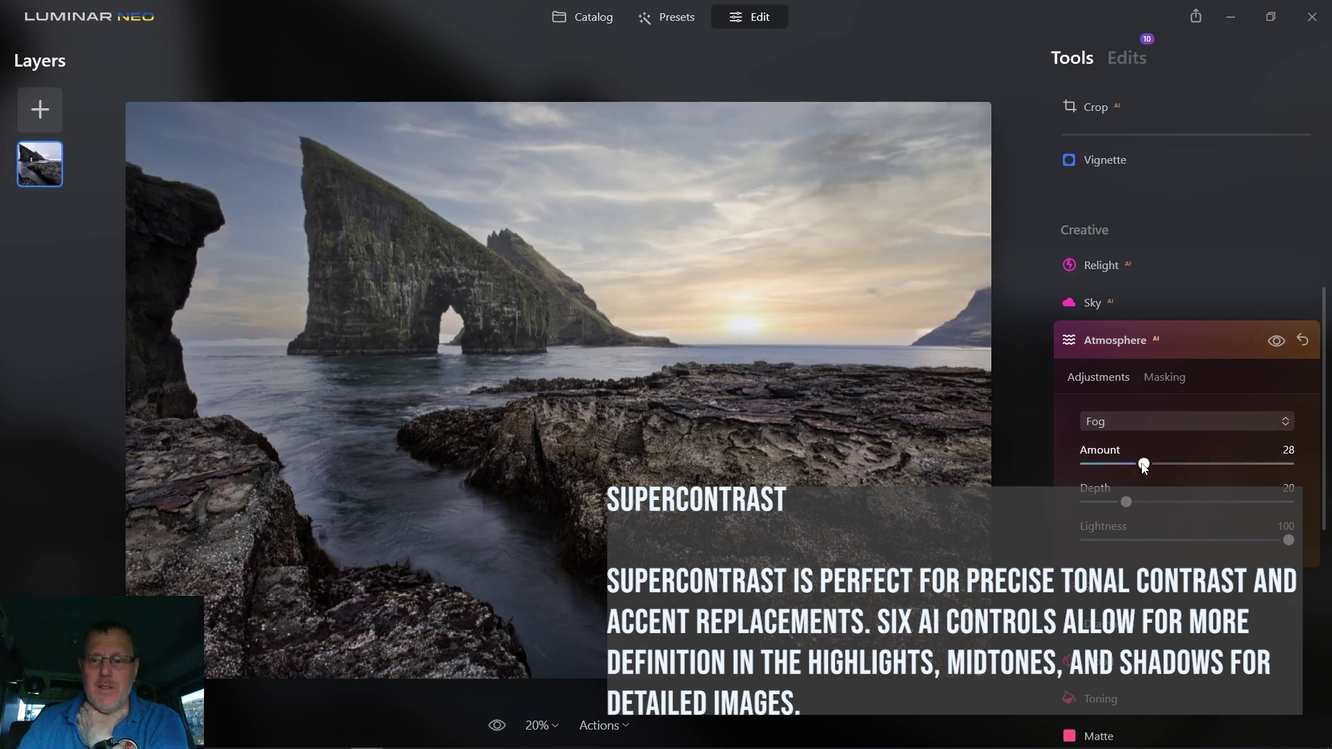
- Try the Mist atmosphere type at an amount of 74 and return the amount to 0
{"action": "left_click", "coordinate": [1172, 421]}
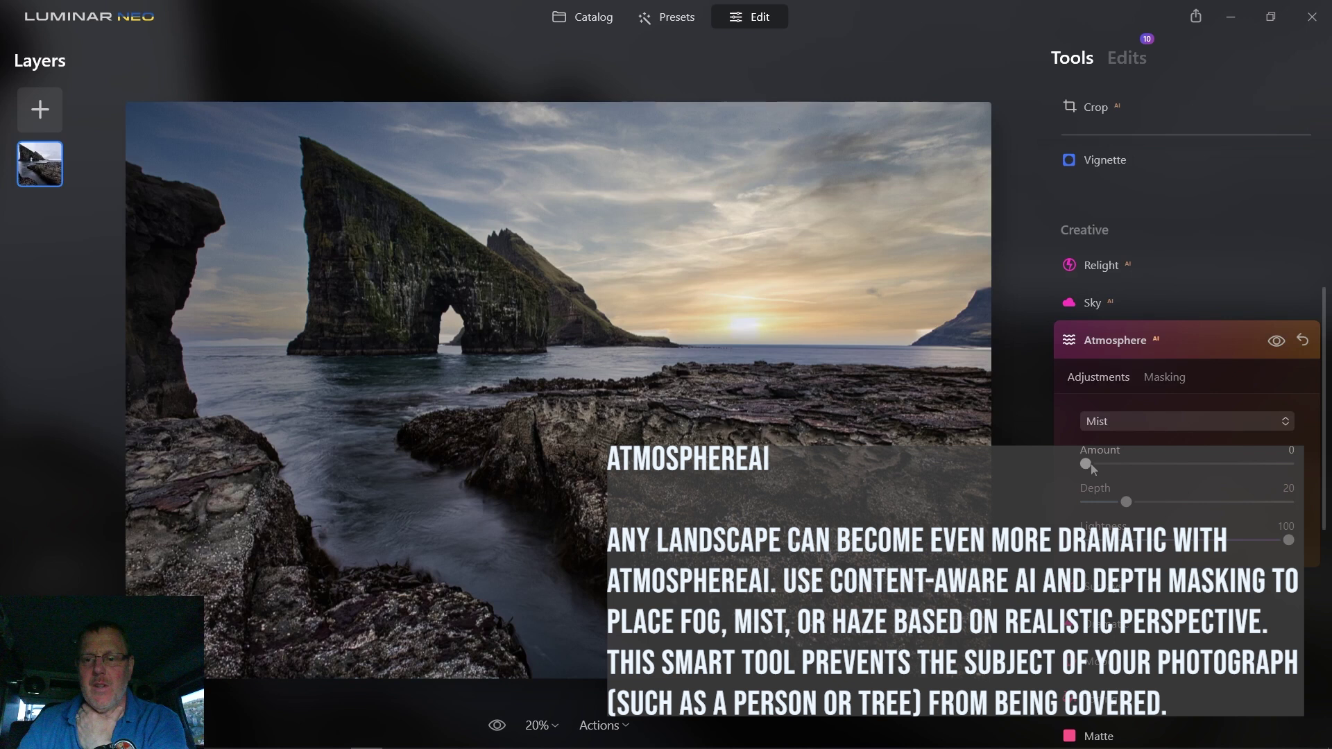
{"action": "left_click_drag", "start_coordinate": [1086, 463], "coordinate": [1236, 464]}
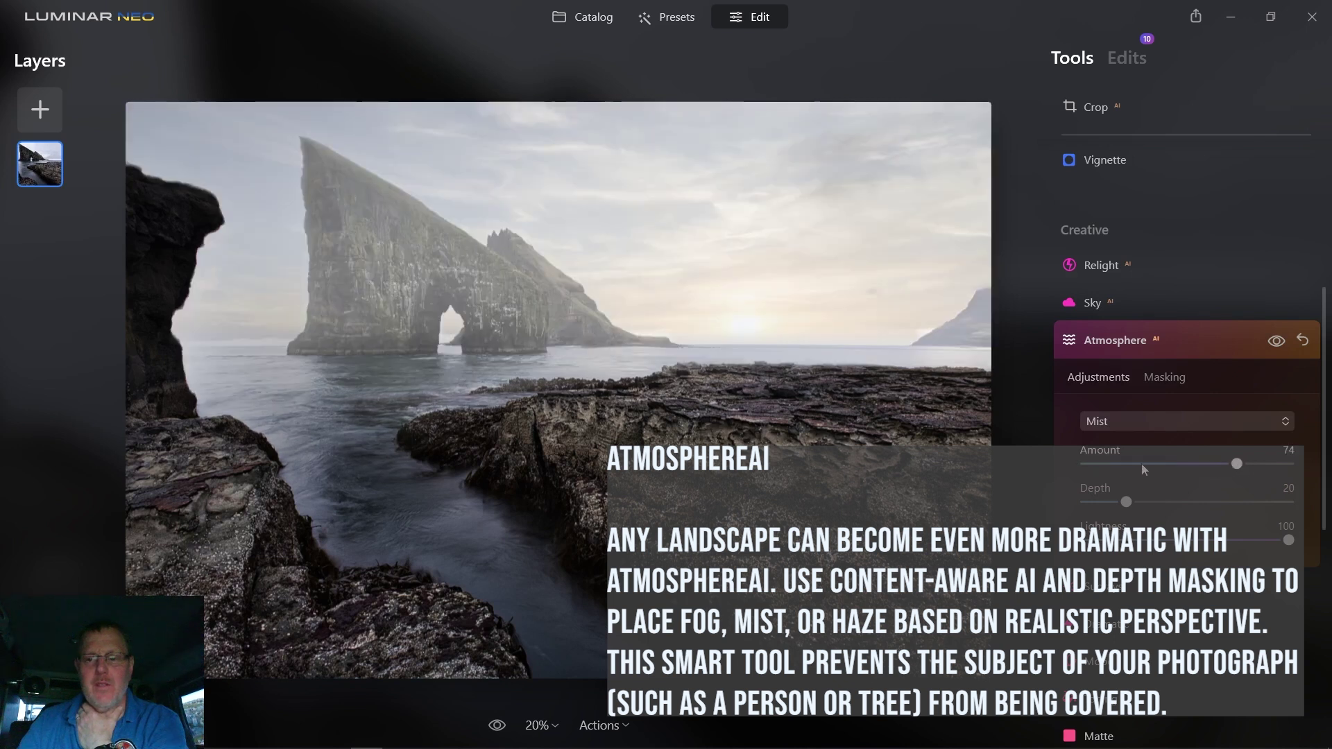
{"action": "left_click_drag", "start_coordinate": [1142, 464], "coordinate": [1064, 464]}
- Change the atmosphere type to Haze and set its amount to 74
{"action": "left_click", "coordinate": [1201, 420]}
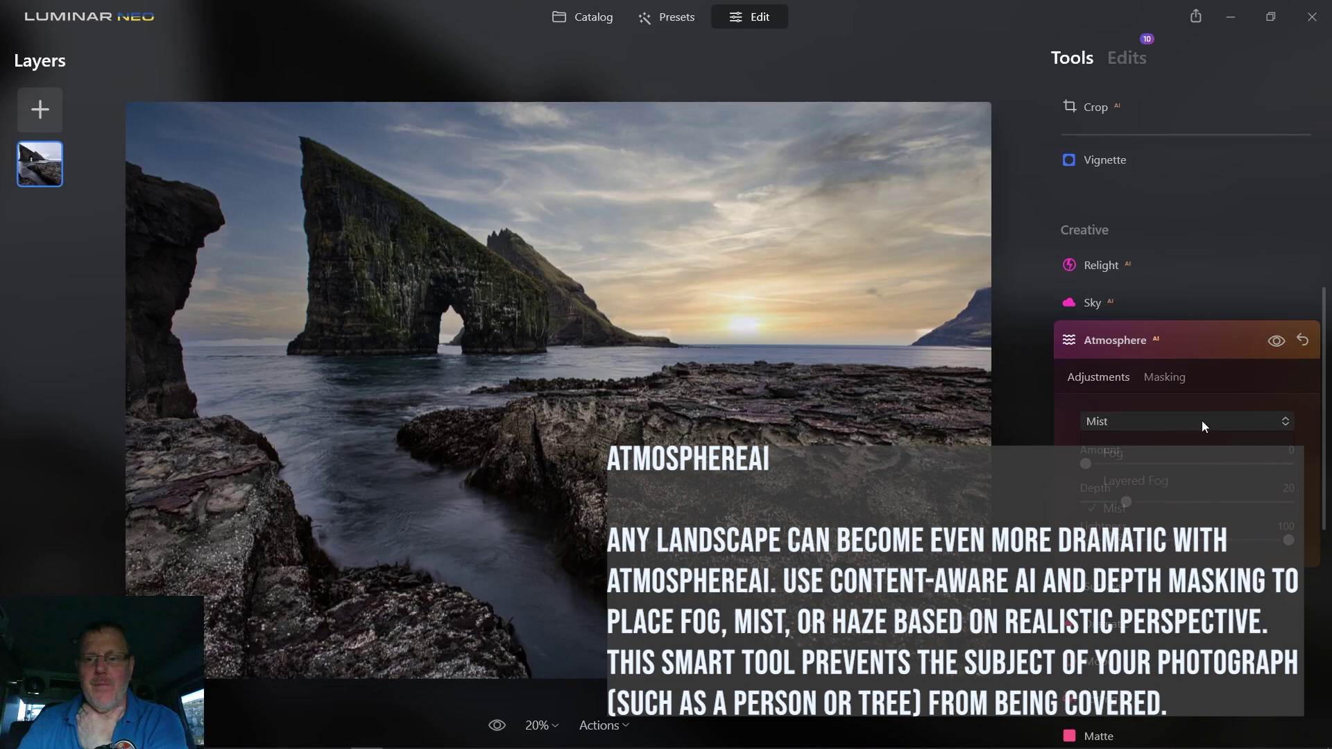
{"action": "left_click", "coordinate": [1165, 536]}
{"action": "left_click", "coordinate": [1218, 464]}
{"action": "mouse_move", "coordinate": [1219, 464]}
{"action": "left_mouse_down"}
{"action": "mouse_move", "coordinate": [1236, 468]}
{"action": "mouse_move", "coordinate": [1130, 472]}
{"action": "mouse_move", "coordinate": [1260, 469]}
{"action": "mouse_move", "coordinate": [1235, 467]}
{"action": "left_mouse_up"}
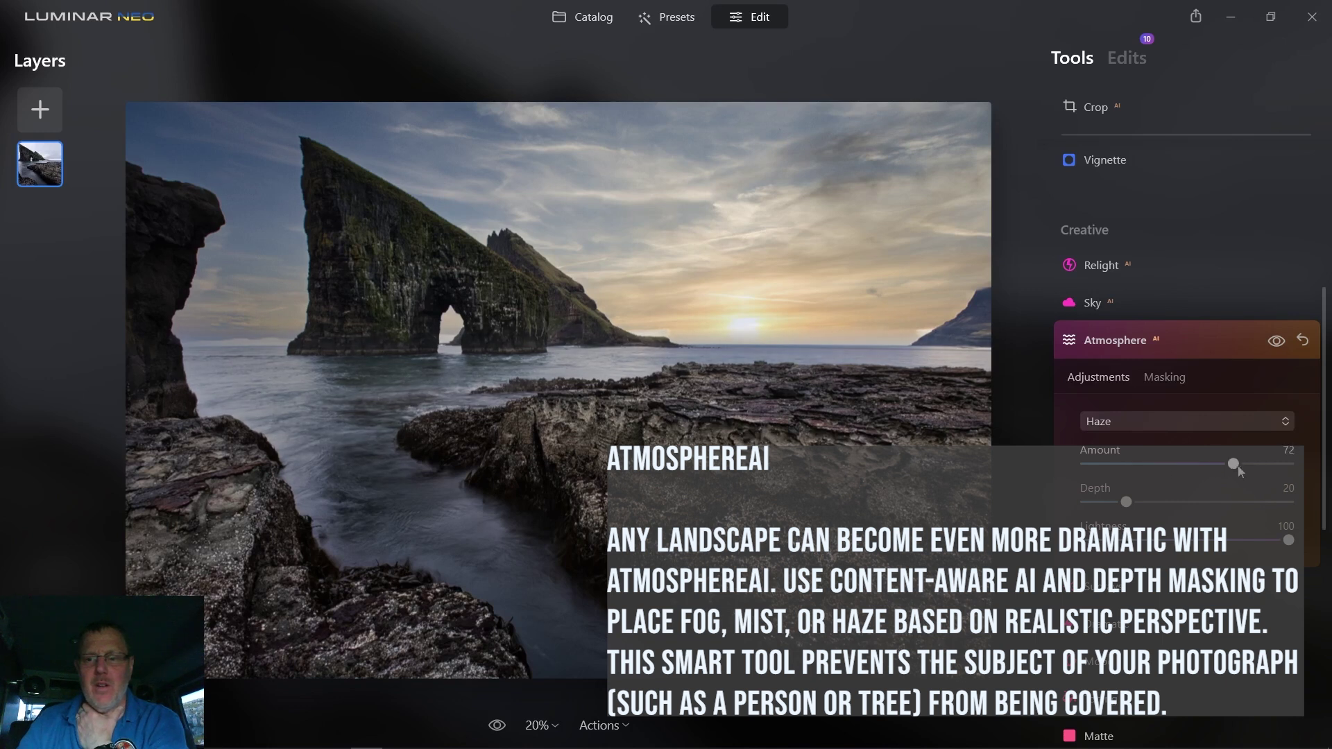
- Compare the photo with and without the haze, and lower the haze amount to 64
{"action": "left_click", "coordinate": [1274, 342]}
{"action": "left_click", "coordinate": [1274, 343]}
{"action": "left_click", "coordinate": [1274, 343]}
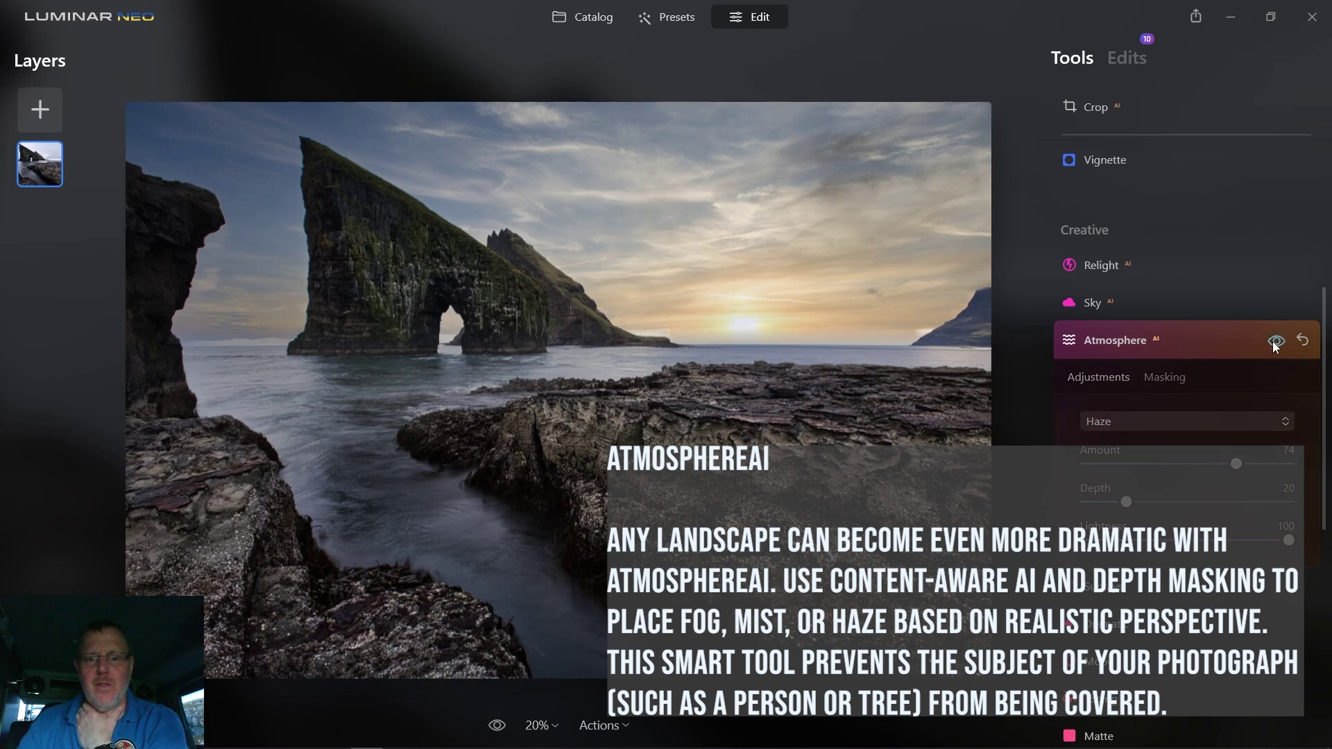
{"action": "left_click", "coordinate": [1274, 341]}
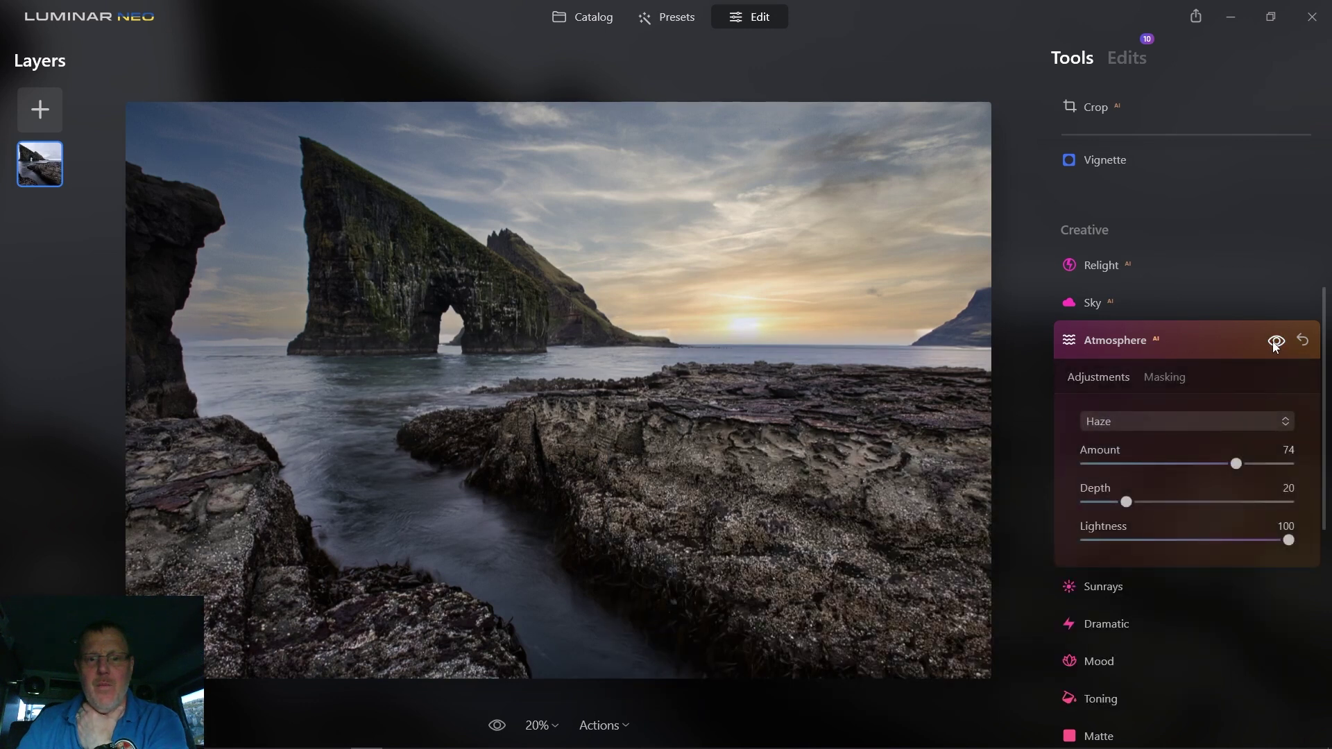
{"action": "left_click", "coordinate": [1274, 343]}
{"action": "left_click", "coordinate": [1272, 341]}
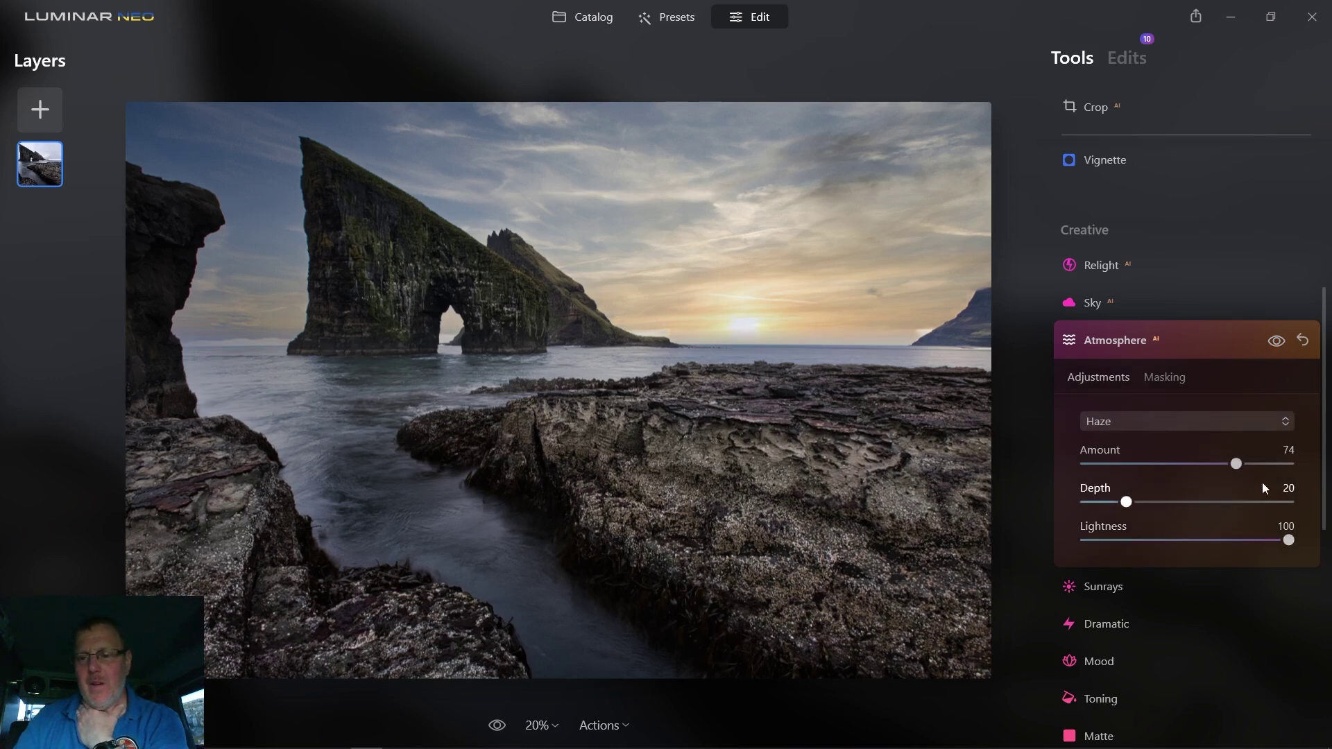
{"action": "left_click_drag", "start_coordinate": [1234, 468], "coordinate": [1219, 469]}
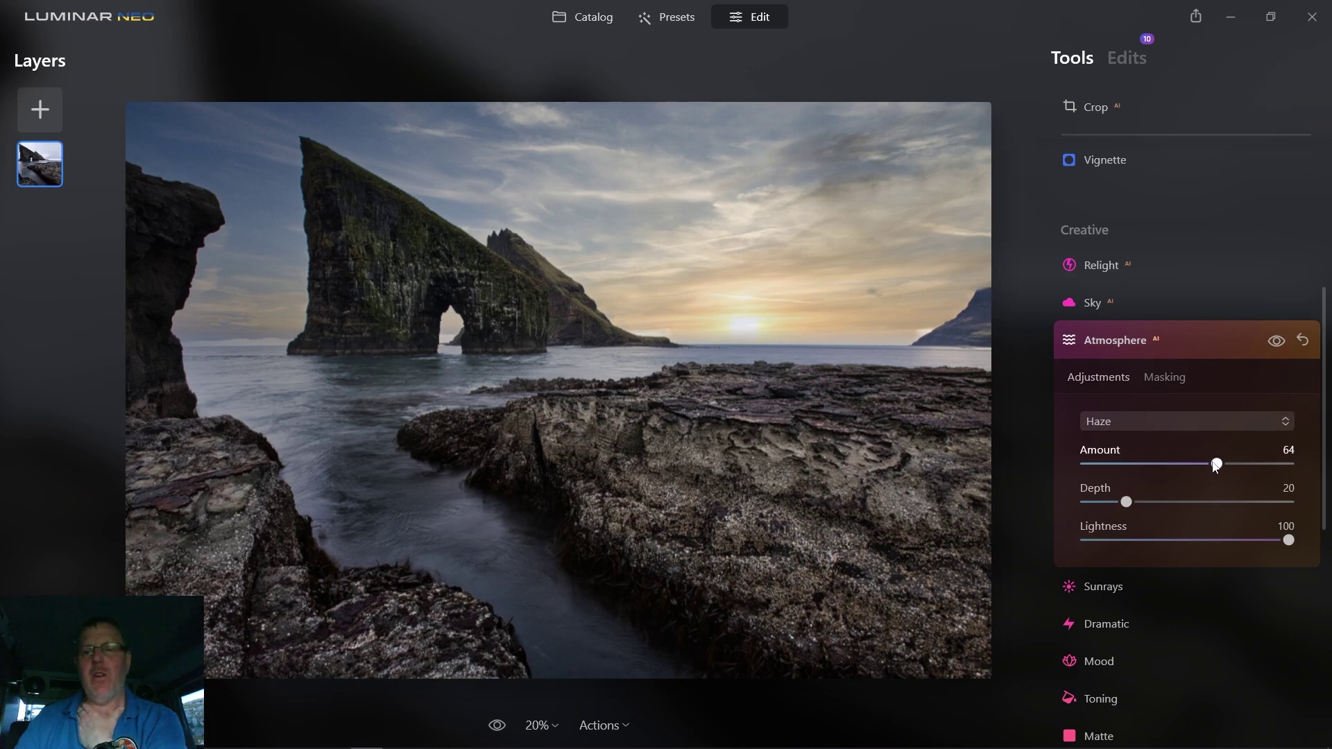
{"action": "left_click", "coordinate": [1184, 341]}
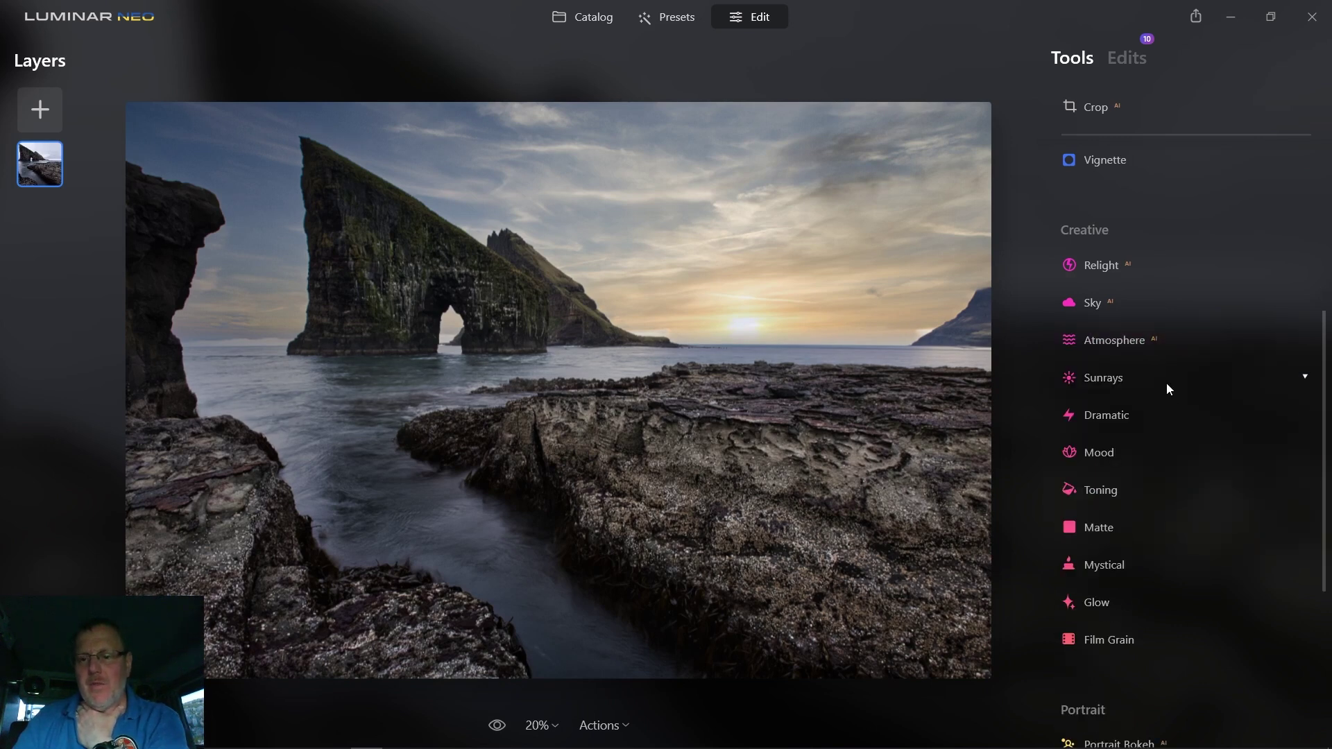
- Add sunrays with an amount of 21 and place the sun center on the setting sun at the horizon
{"action": "left_click", "coordinate": [1167, 382]}
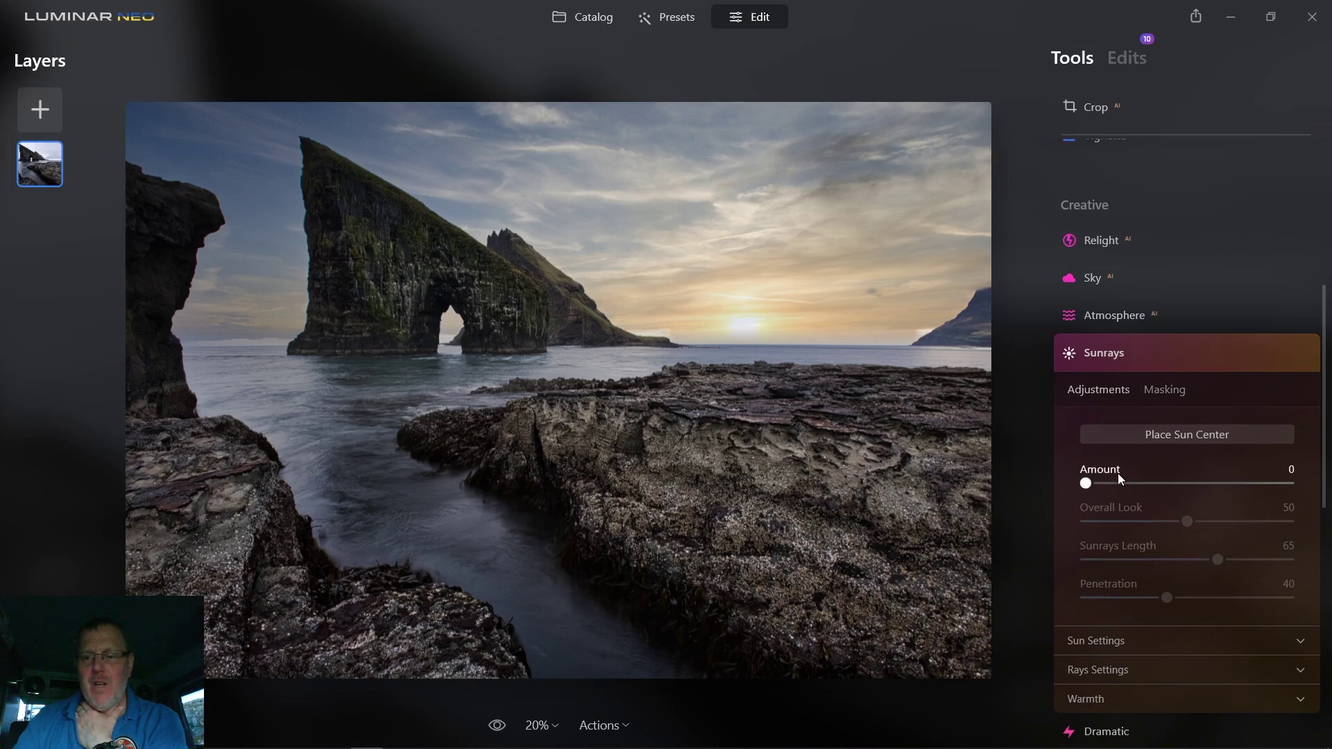
{"action": "left_click_drag", "start_coordinate": [1086, 483], "coordinate": [1211, 484]}
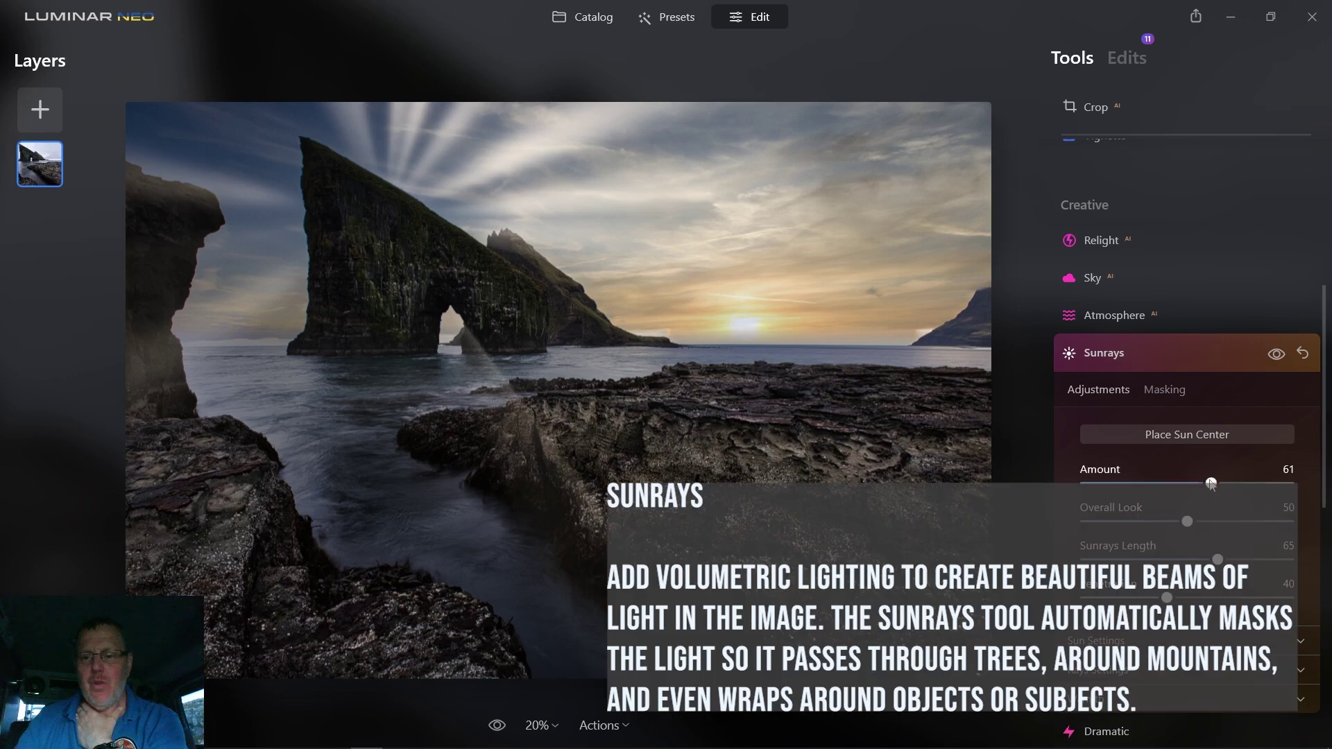
{"action": "left_click_drag", "start_coordinate": [1211, 484], "coordinate": [1129, 484]}
{"action": "left_click", "coordinate": [1187, 434]}
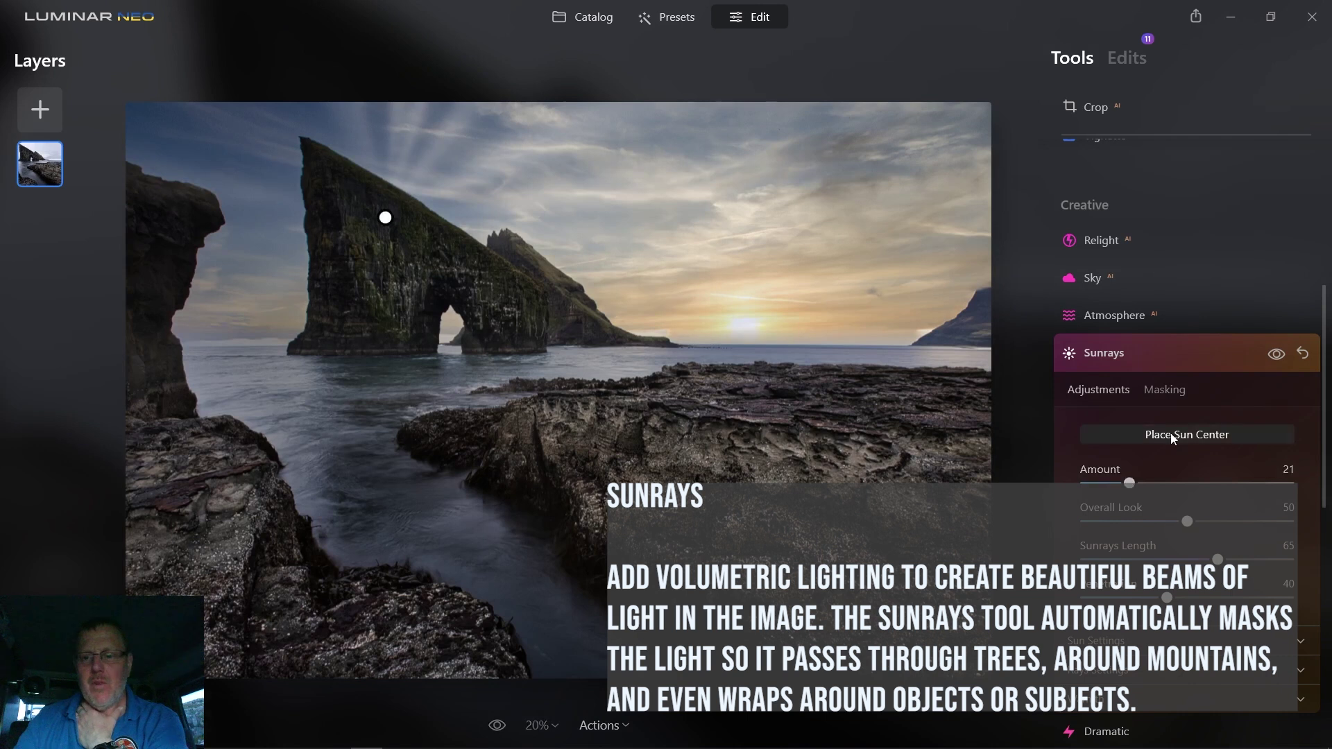
{"action": "mouse_move", "coordinate": [401, 219]}
{"action": "left_mouse_down"}
{"action": "mouse_move", "coordinate": [636, 322]}
{"action": "mouse_move", "coordinate": [774, 339]}
{"action": "mouse_move", "coordinate": [741, 331]}
{"action": "left_mouse_up"}
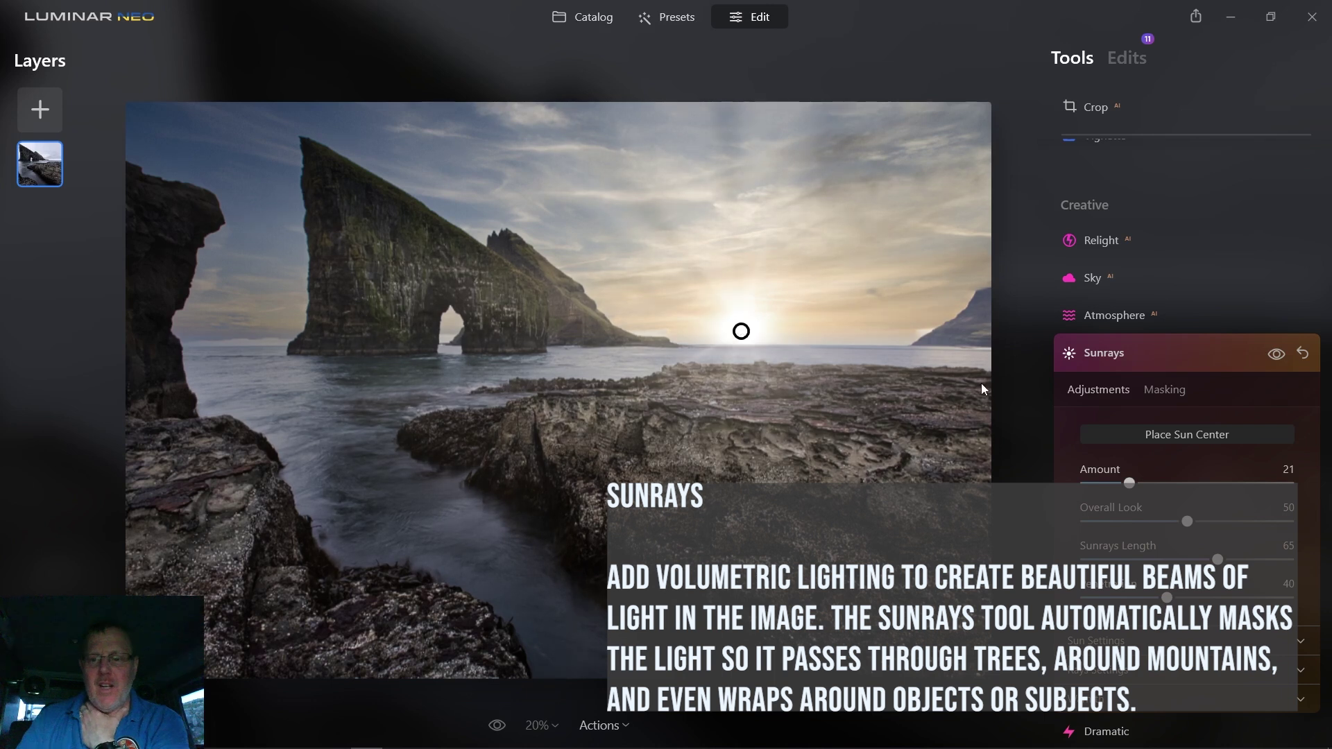
- Refine the sunrays to amount 7, Sunrays Length 86, Overall Look 43 and Penetration 22
{"action": "left_click_drag", "start_coordinate": [1128, 483], "coordinate": [1104, 490]}
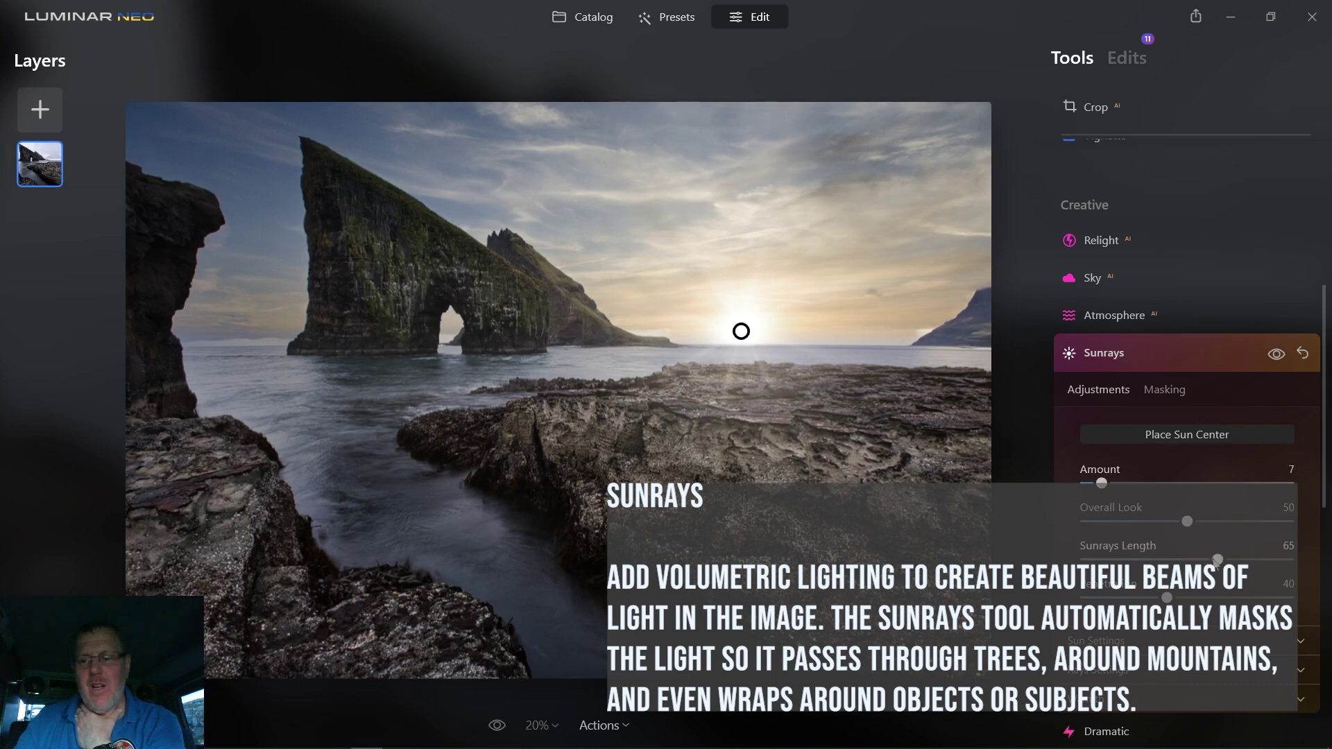
{"action": "left_click_drag", "start_coordinate": [1218, 560], "coordinate": [1261, 561]}
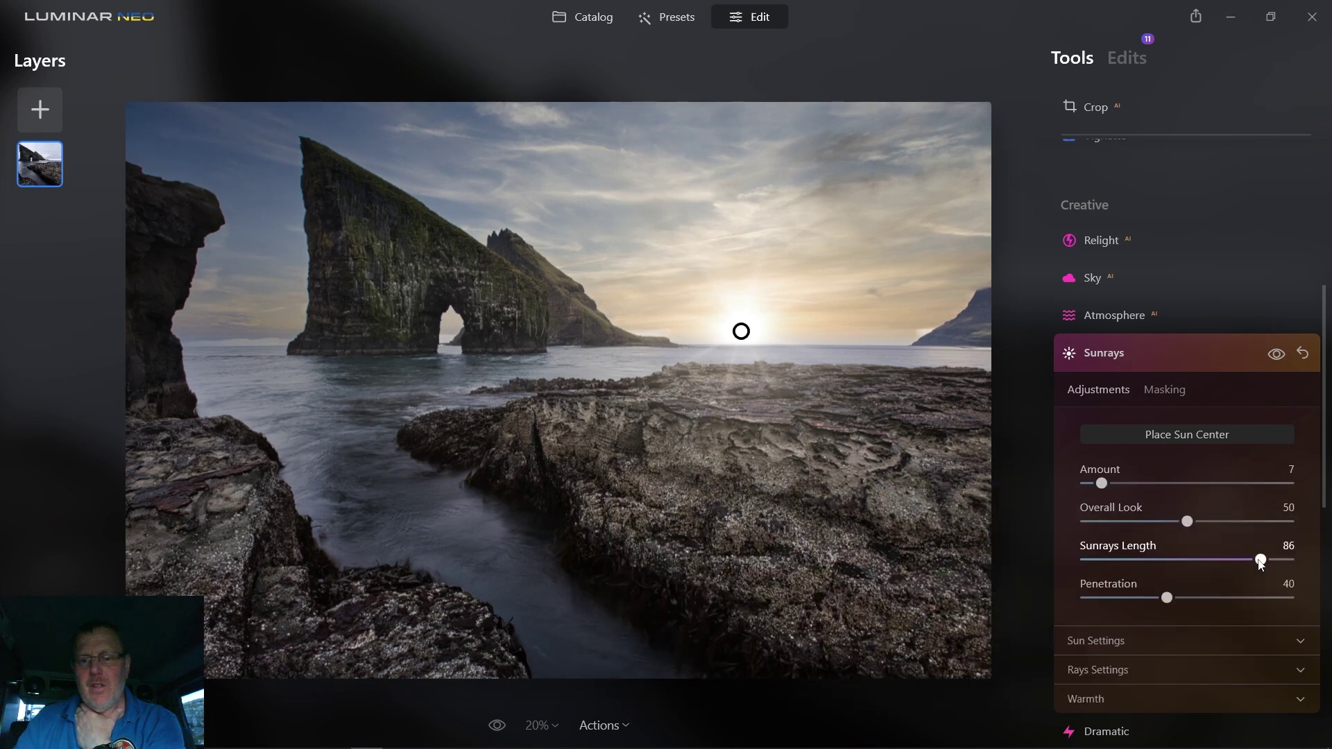
{"action": "mouse_move", "coordinate": [1190, 527]}
{"action": "left_mouse_down"}
{"action": "mouse_move", "coordinate": [1152, 529]}
{"action": "mouse_move", "coordinate": [1254, 532]}
{"action": "mouse_move", "coordinate": [1176, 535]}
{"action": "left_mouse_up"}
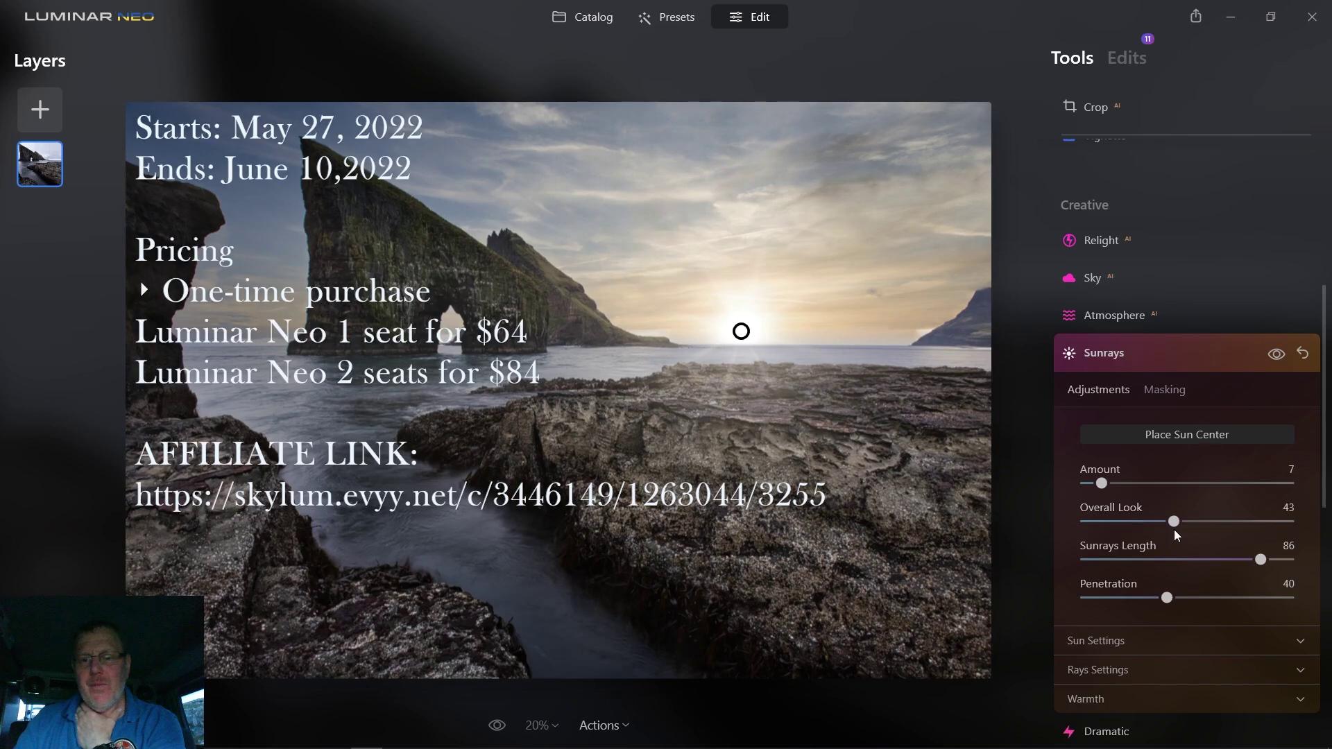
{"action": "left_click_drag", "start_coordinate": [1176, 601], "coordinate": [1135, 605]}
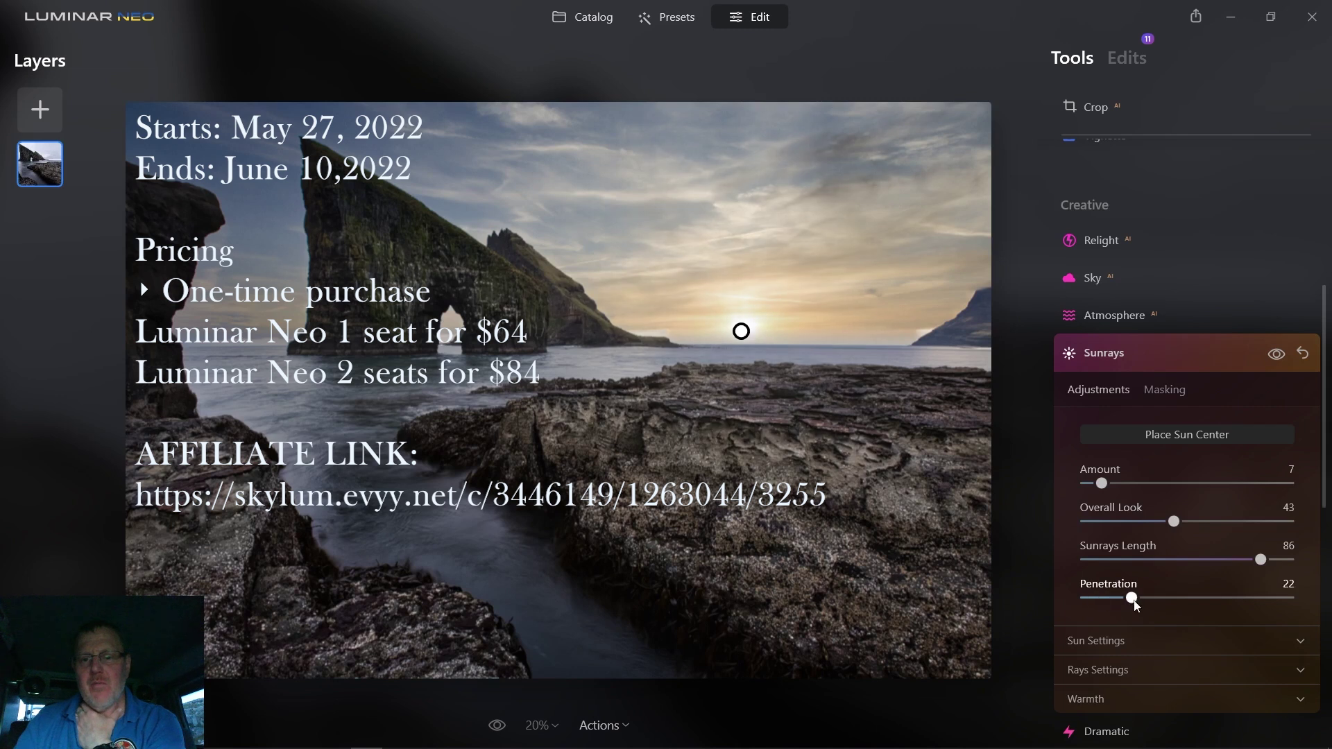
- Lower the sunrays amount to 5 and compare the photo with and without the effect
{"action": "left_click", "coordinate": [1276, 355]}
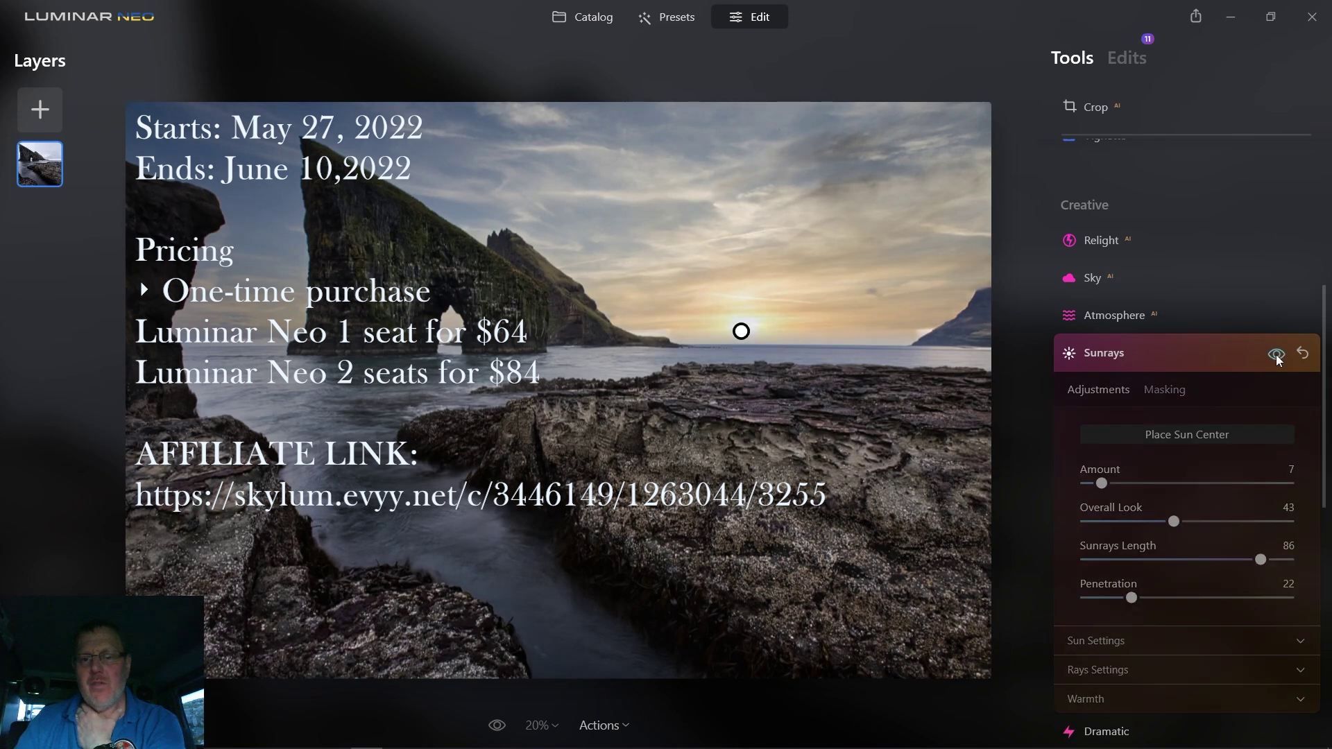
{"action": "left_click", "coordinate": [1276, 356]}
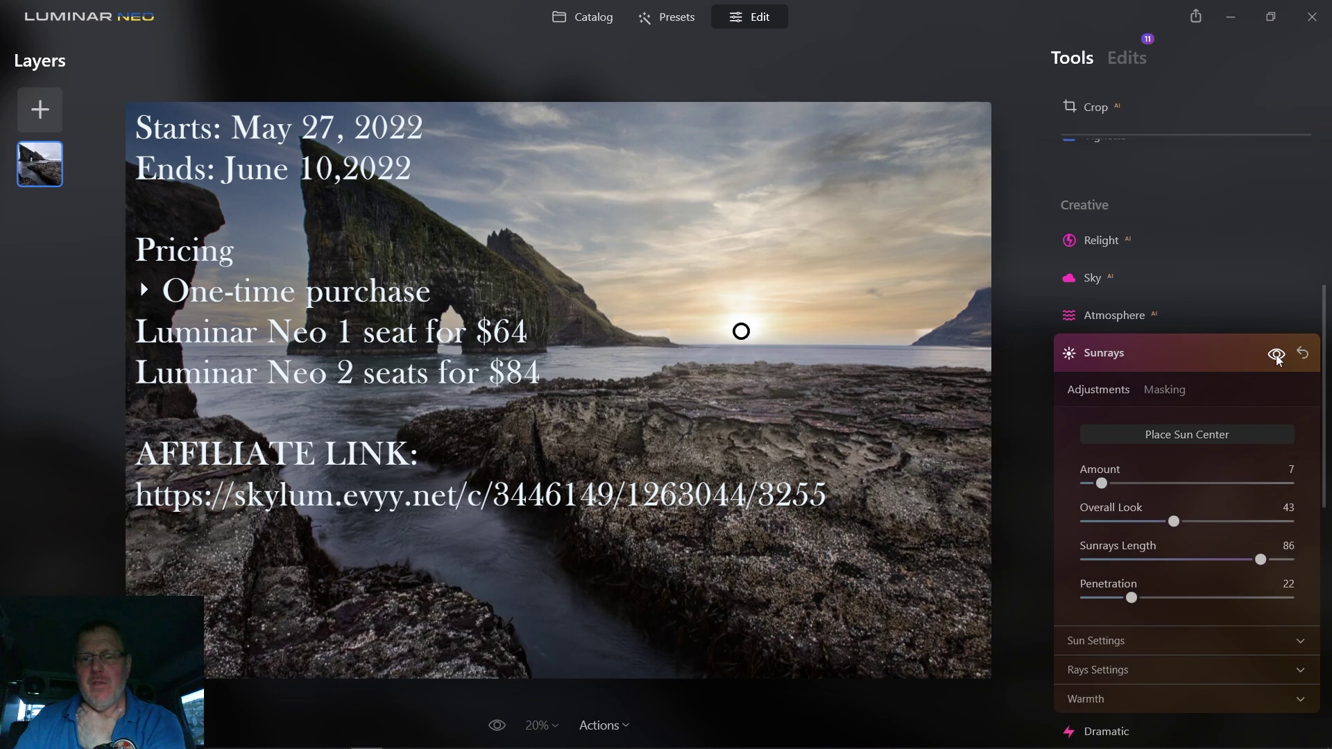
{"action": "left_click_drag", "start_coordinate": [1101, 484], "coordinate": [1096, 488]}
{"action": "left_click", "coordinate": [1276, 355]}
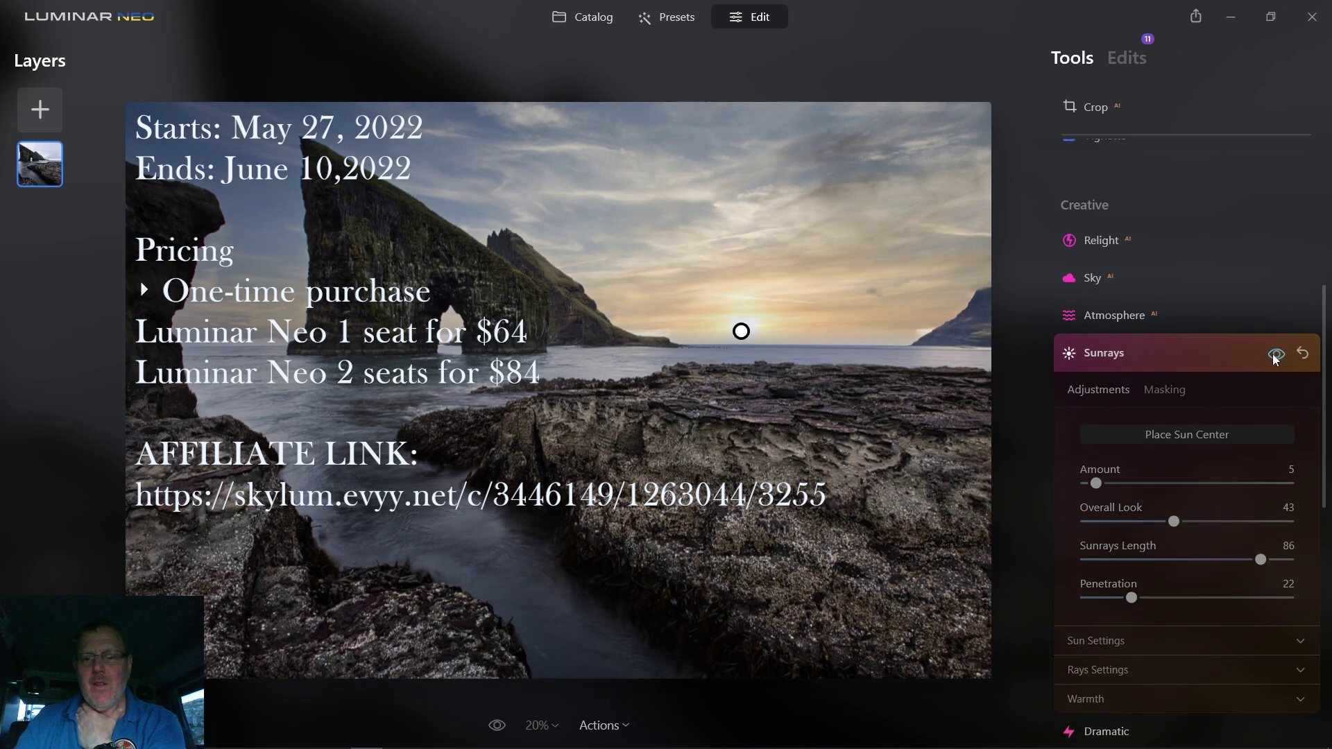
{"action": "left_click", "coordinate": [1275, 355]}
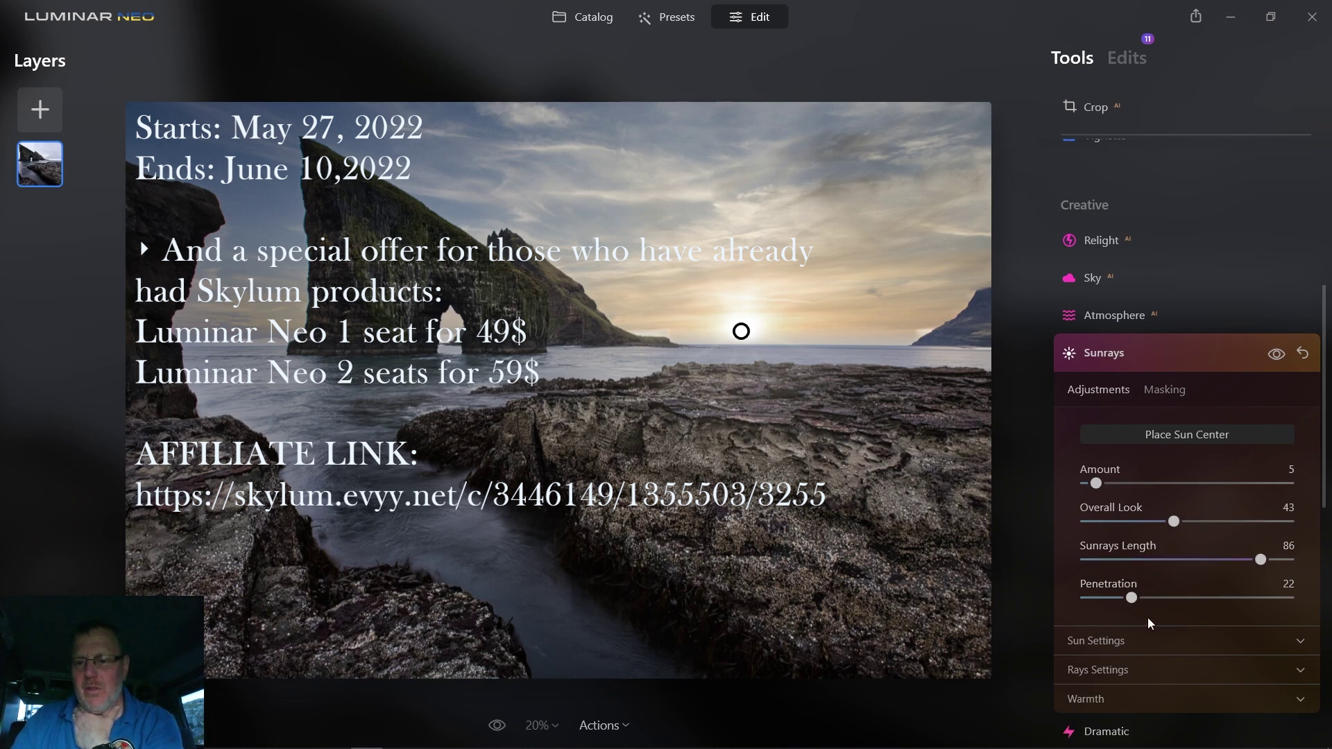
- Set the sunrays Penetration to 6, compare the photo with and without the rays, and close the Sunrays tool
{"action": "left_click_drag", "start_coordinate": [1131, 597], "coordinate": [1102, 604]}
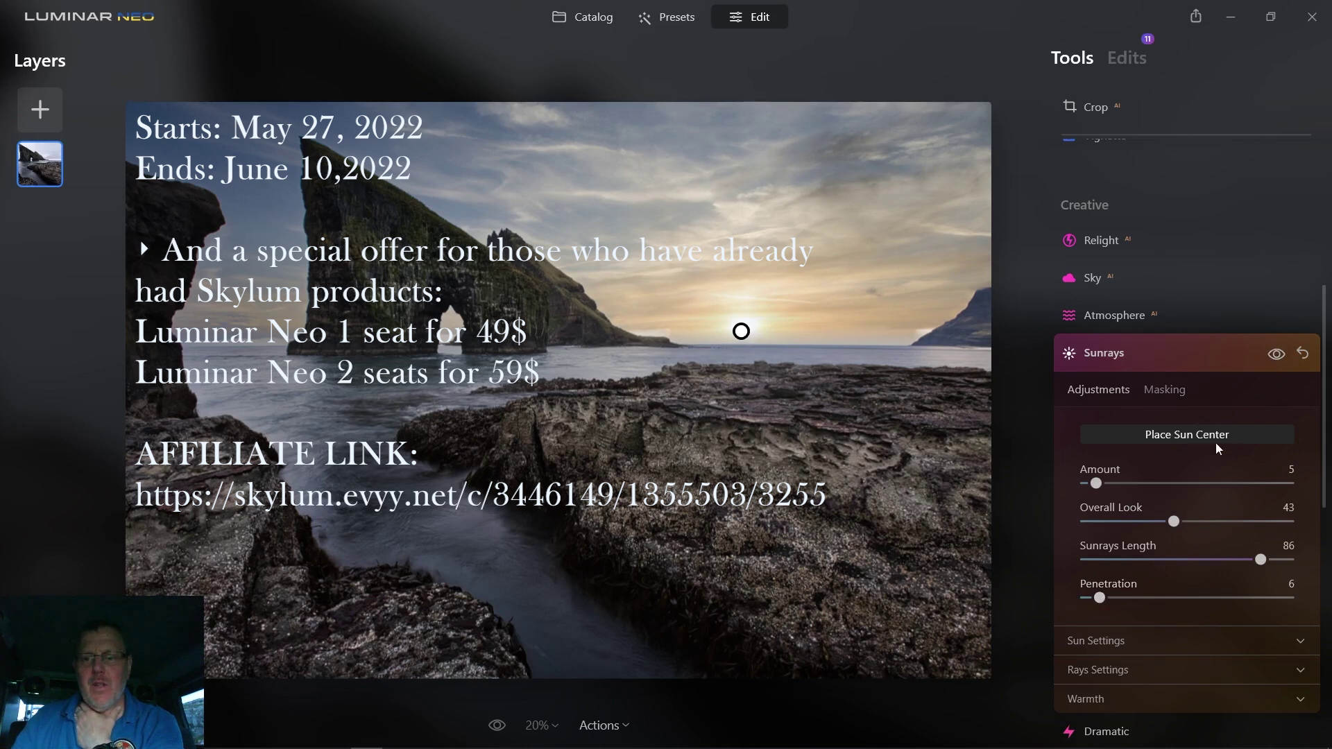
{"action": "left_click", "coordinate": [1276, 355]}
{"action": "left_click", "coordinate": [1276, 356]}
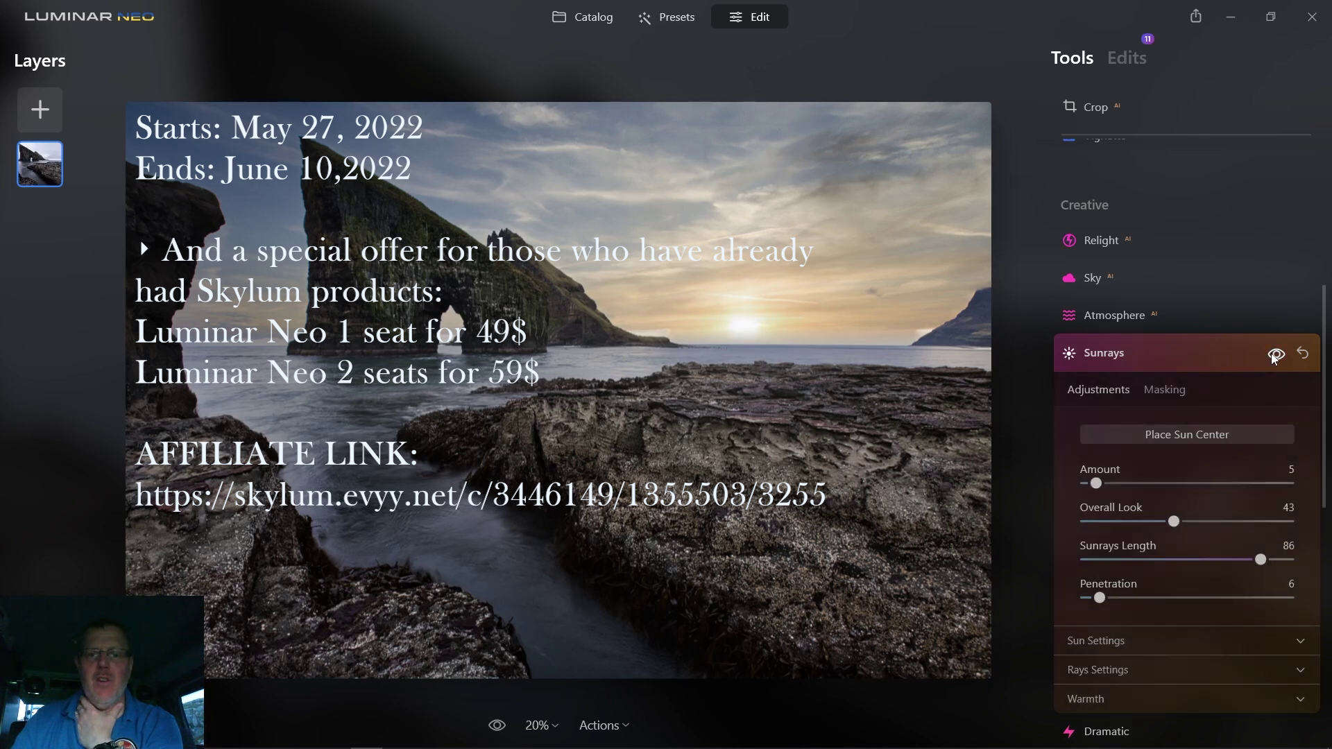
{"action": "left_click", "coordinate": [1276, 355]}
{"action": "left_click", "coordinate": [1276, 356]}
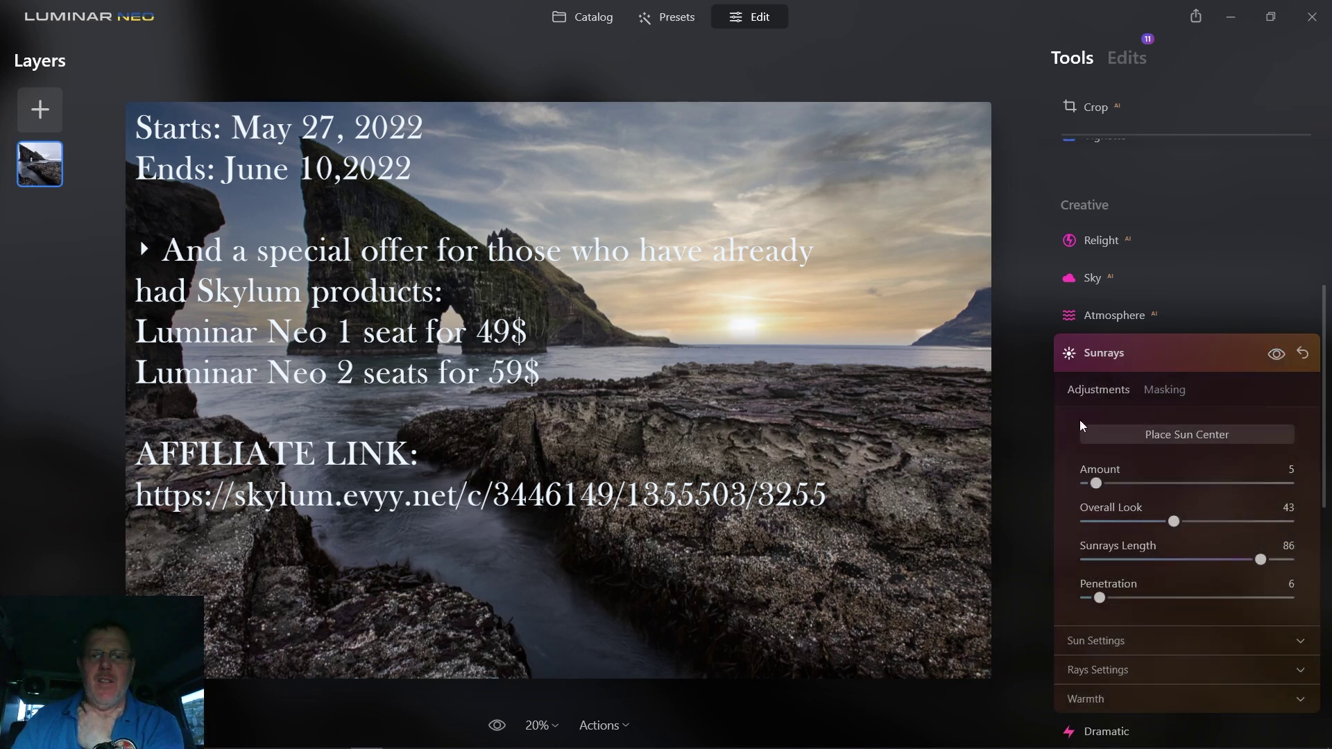
{"action": "left_click", "coordinate": [1181, 357]}
- Apply the Dramatic tool at an amount of 3 and close the tool
{"action": "left_click", "coordinate": [1170, 392]}
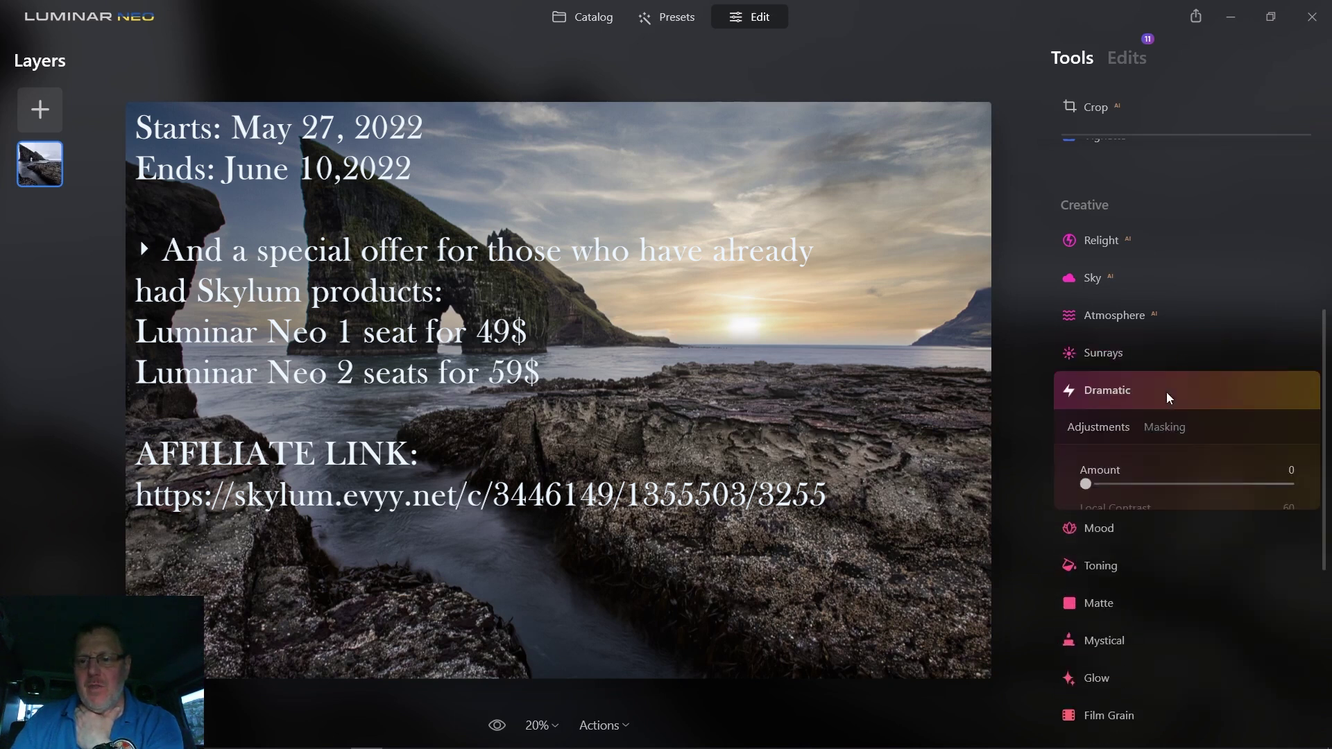
{"action": "left_click_drag", "start_coordinate": [1087, 484], "coordinate": [1224, 485]}
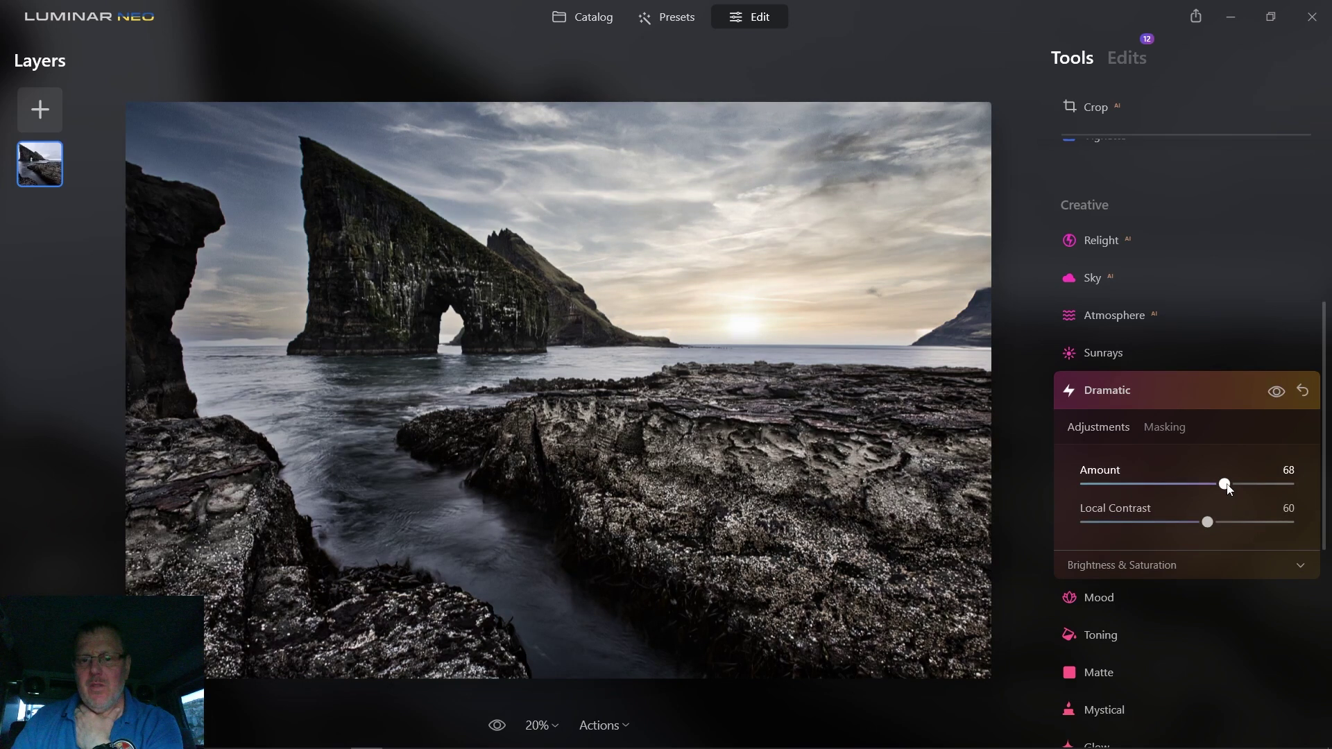
{"action": "left_click_drag", "start_coordinate": [1224, 484], "coordinate": [1092, 484]}
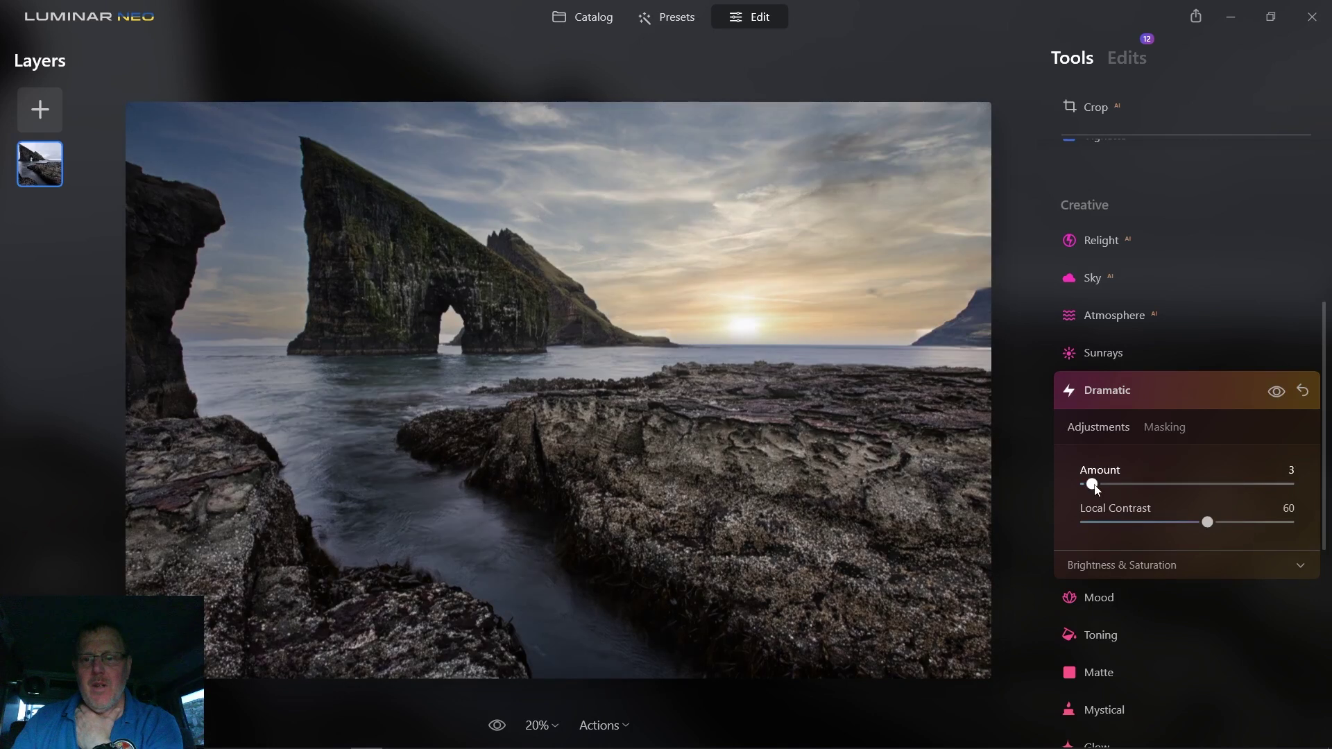
{"action": "left_click", "coordinate": [1183, 394]}
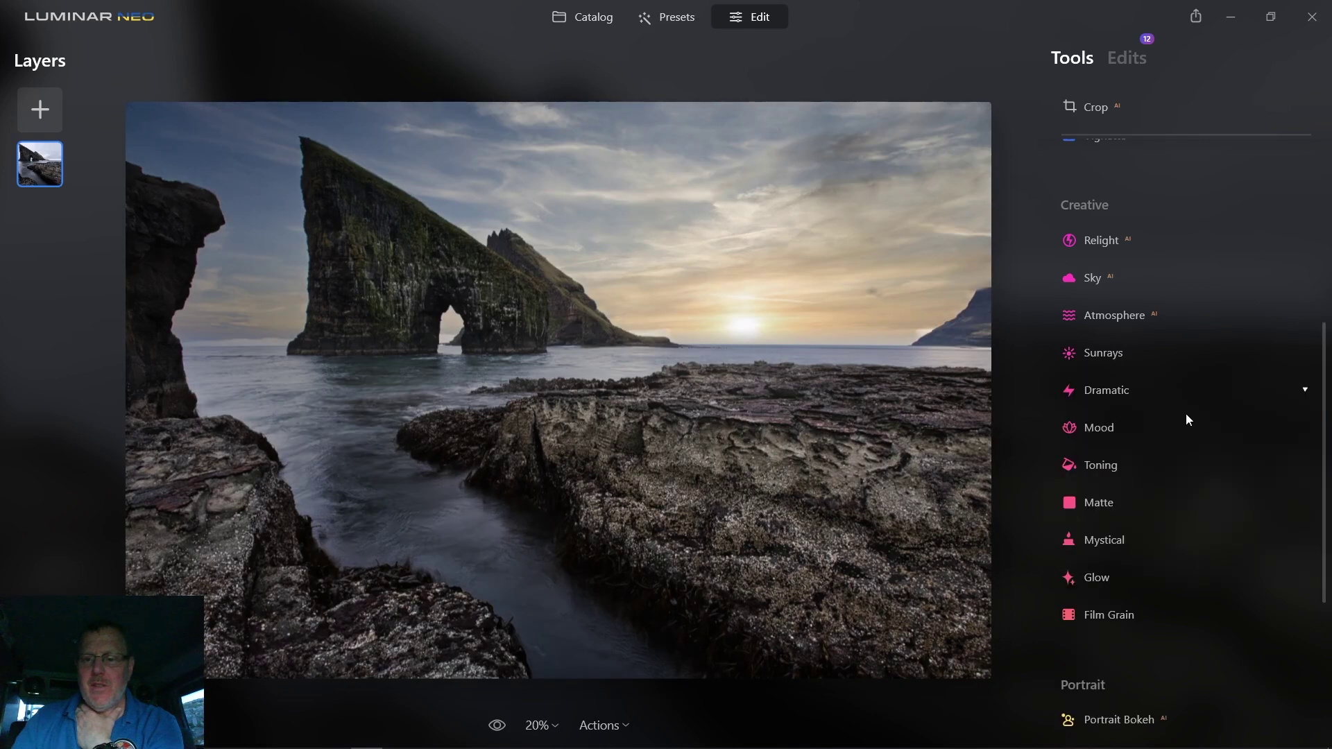
- Try the Auckland cross-processing LUT in the Mood tool and reset the tool
{"action": "left_click", "coordinate": [1171, 431]}
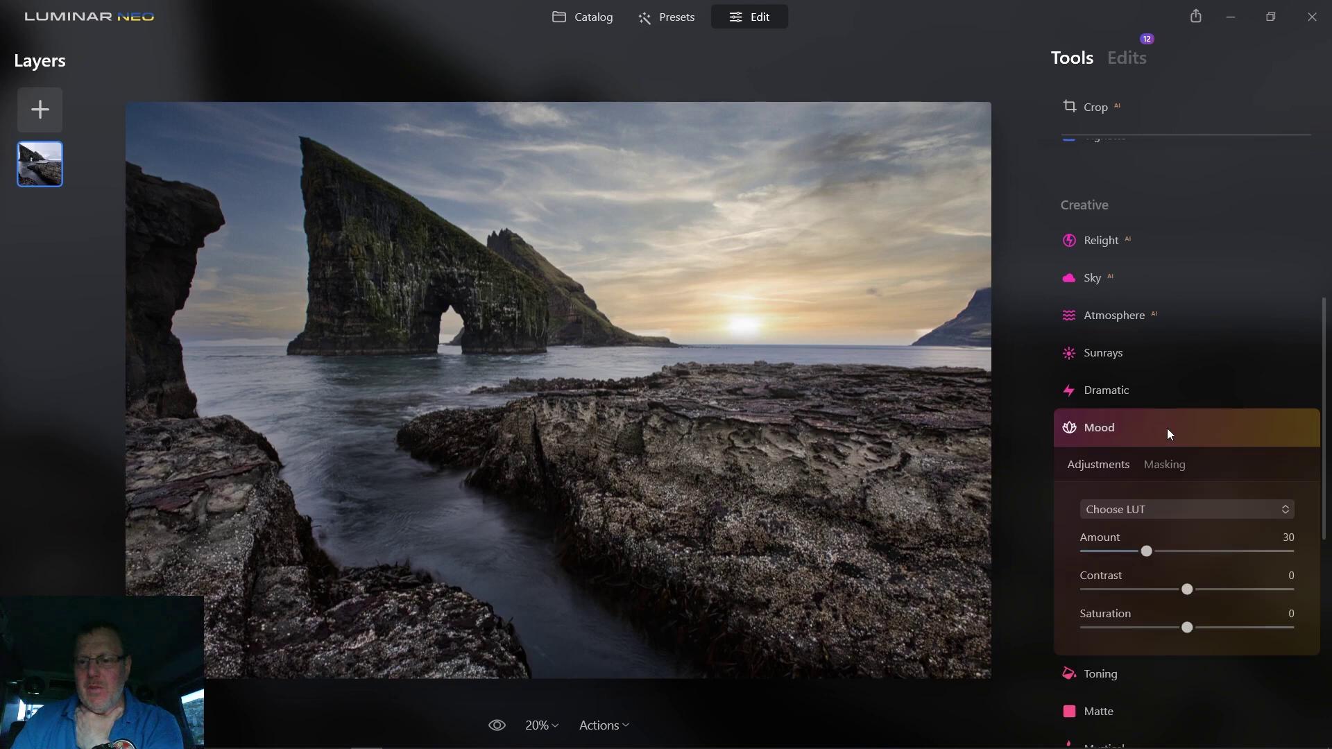
{"action": "left_click", "coordinate": [1174, 512]}
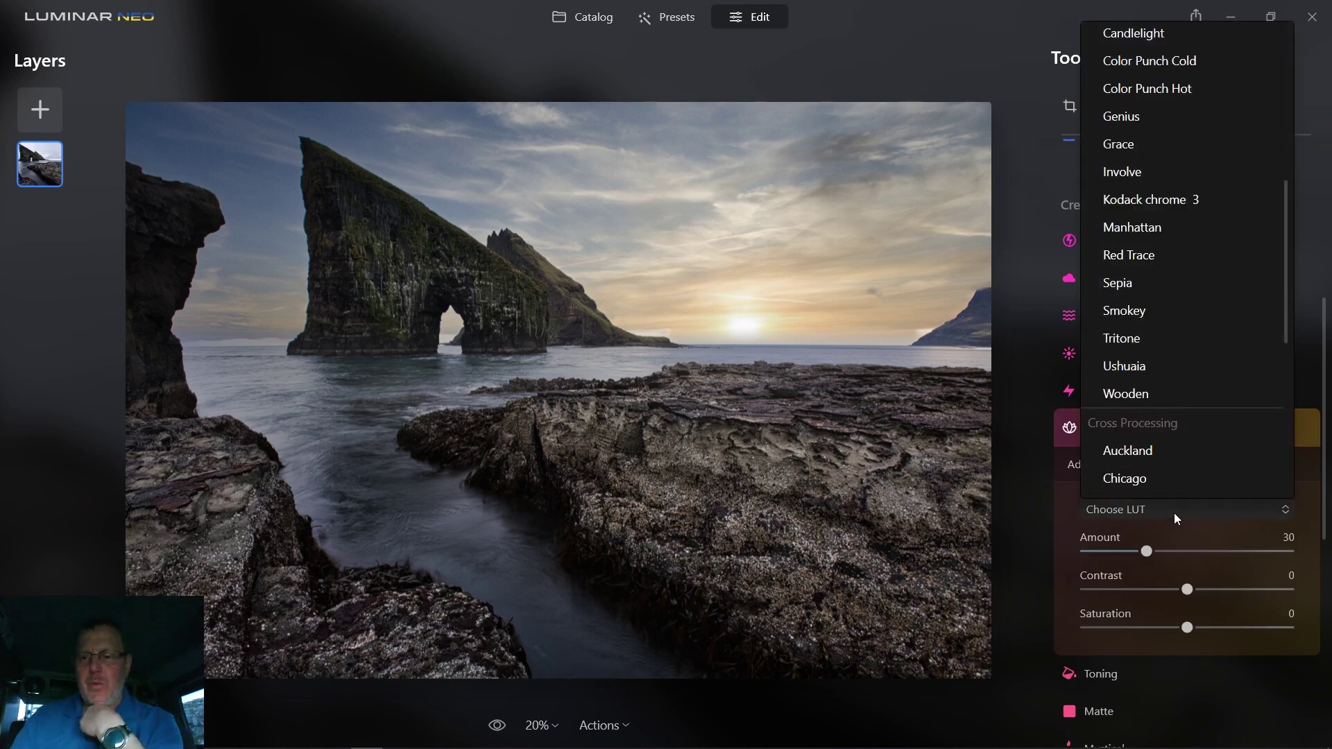
{"action": "scroll", "coordinate": [1178, 143], "scroll_direction": "up", "scroll_amount": 1}
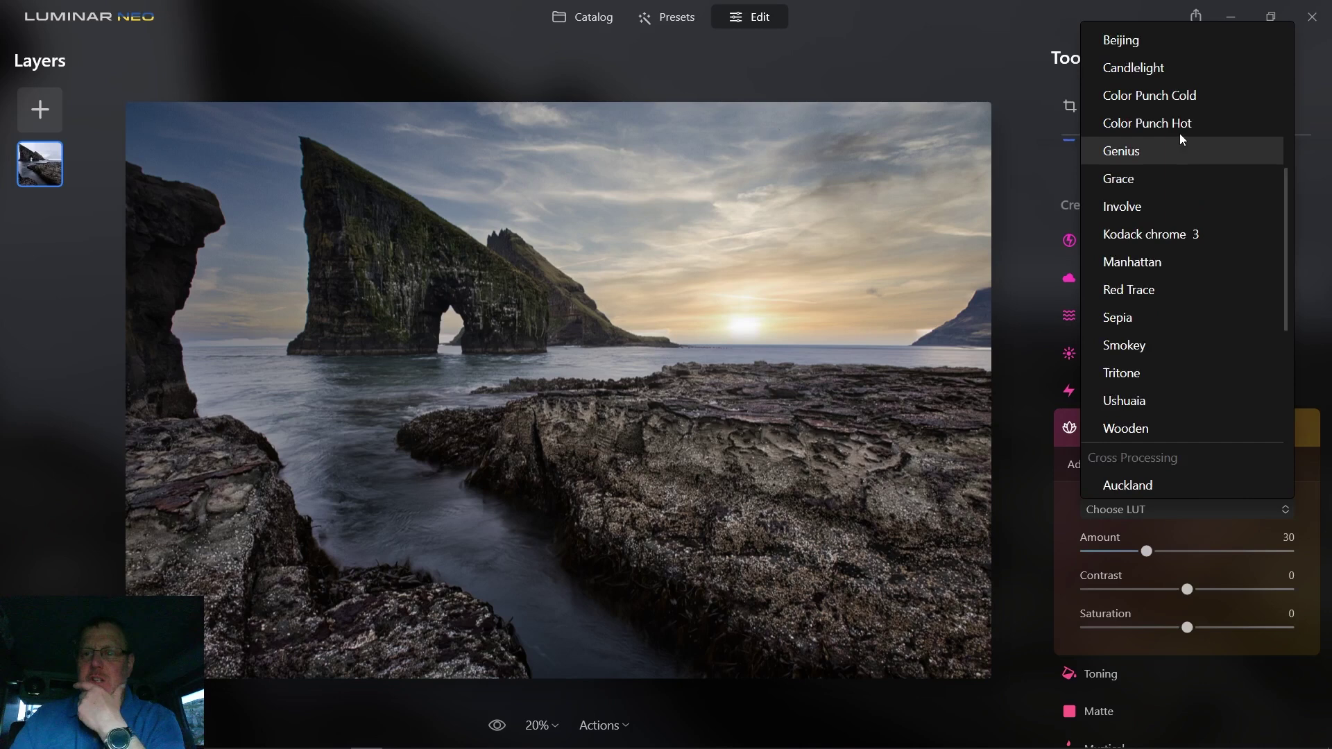
{"action": "scroll", "coordinate": [1182, 222], "scroll_direction": "up", "scroll_amount": 5}
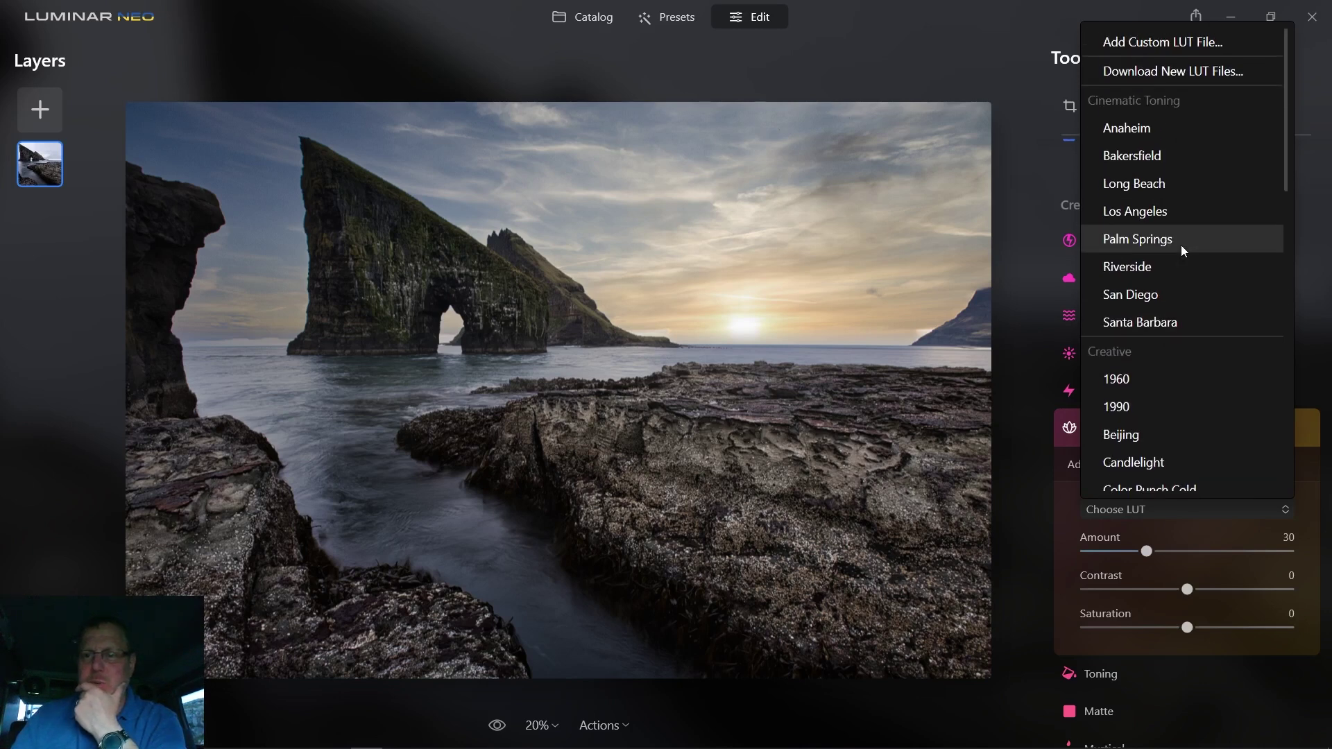
{"action": "scroll", "coordinate": [1182, 244], "scroll_direction": "down", "scroll_amount": 8}
{"action": "scroll", "coordinate": [1183, 245], "scroll_direction": "down", "scroll_amount": 1}
{"action": "scroll", "coordinate": [1185, 248], "scroll_direction": "up", "scroll_amount": 6}
{"action": "scroll", "coordinate": [1183, 243], "scroll_direction": "up", "scroll_amount": 1}
{"action": "scroll", "coordinate": [1179, 318], "scroll_direction": "down", "scroll_amount": 2}
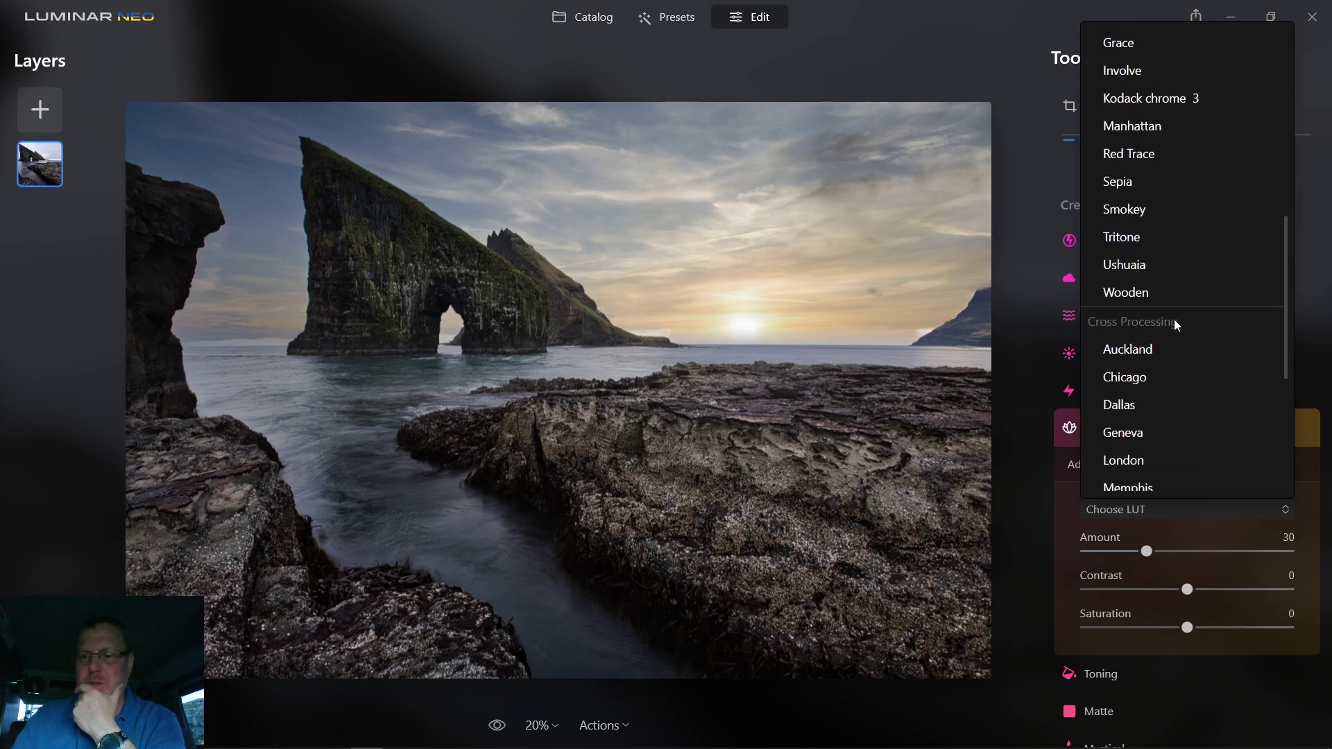
{"action": "left_click", "coordinate": [1141, 351]}
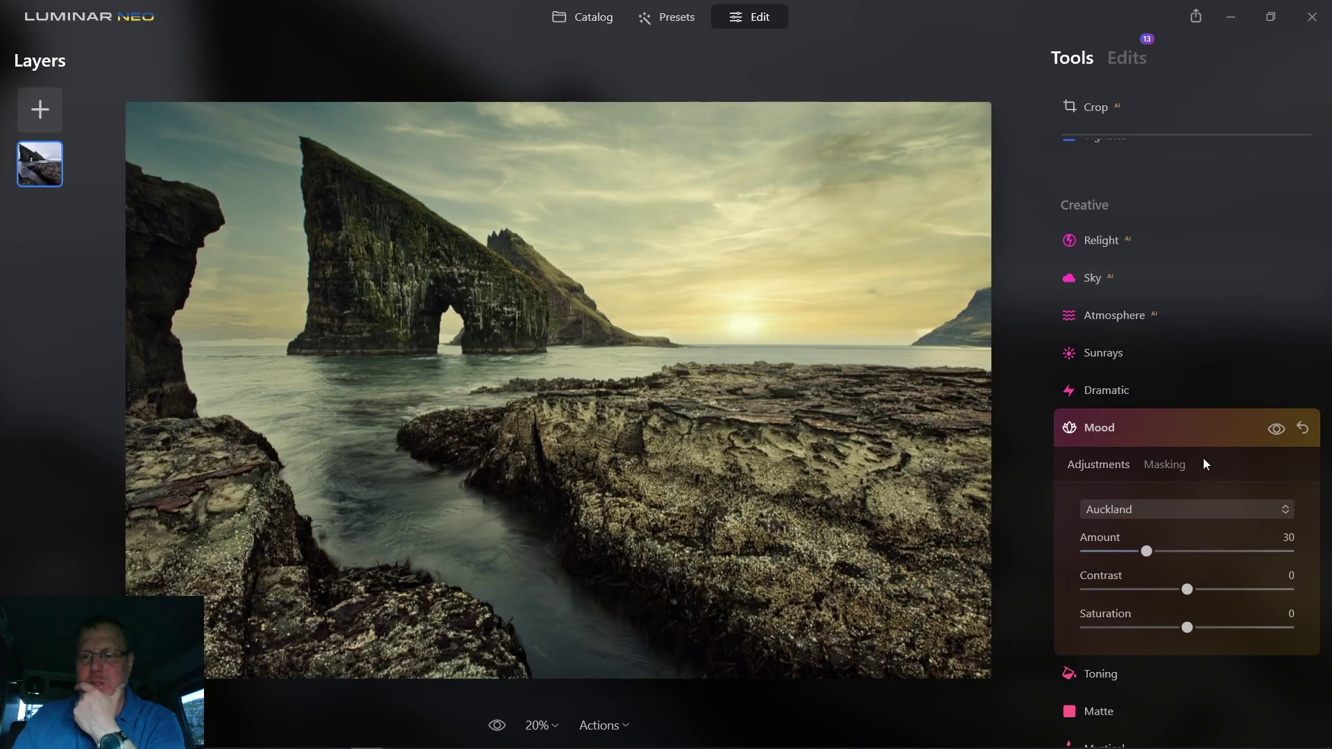
{"action": "left_click", "coordinate": [1303, 428]}
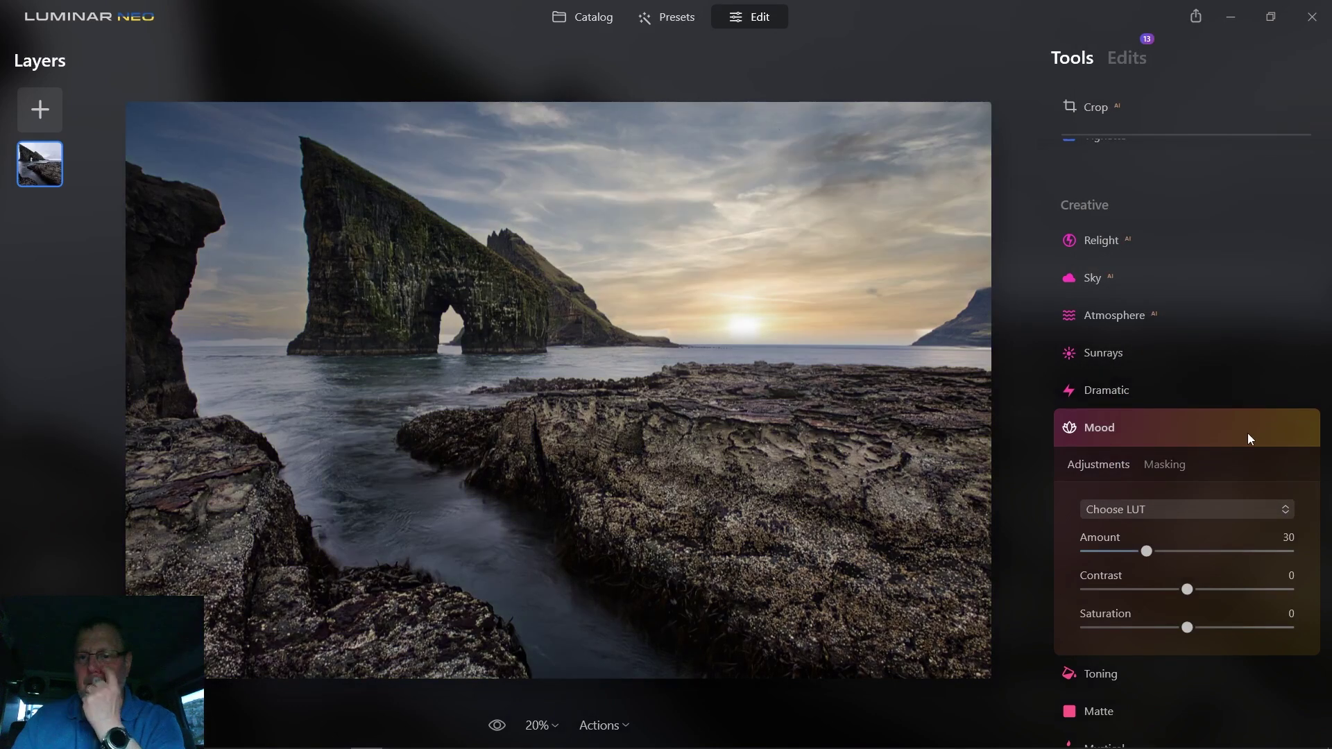
{"action": "left_click", "coordinate": [1164, 426]}
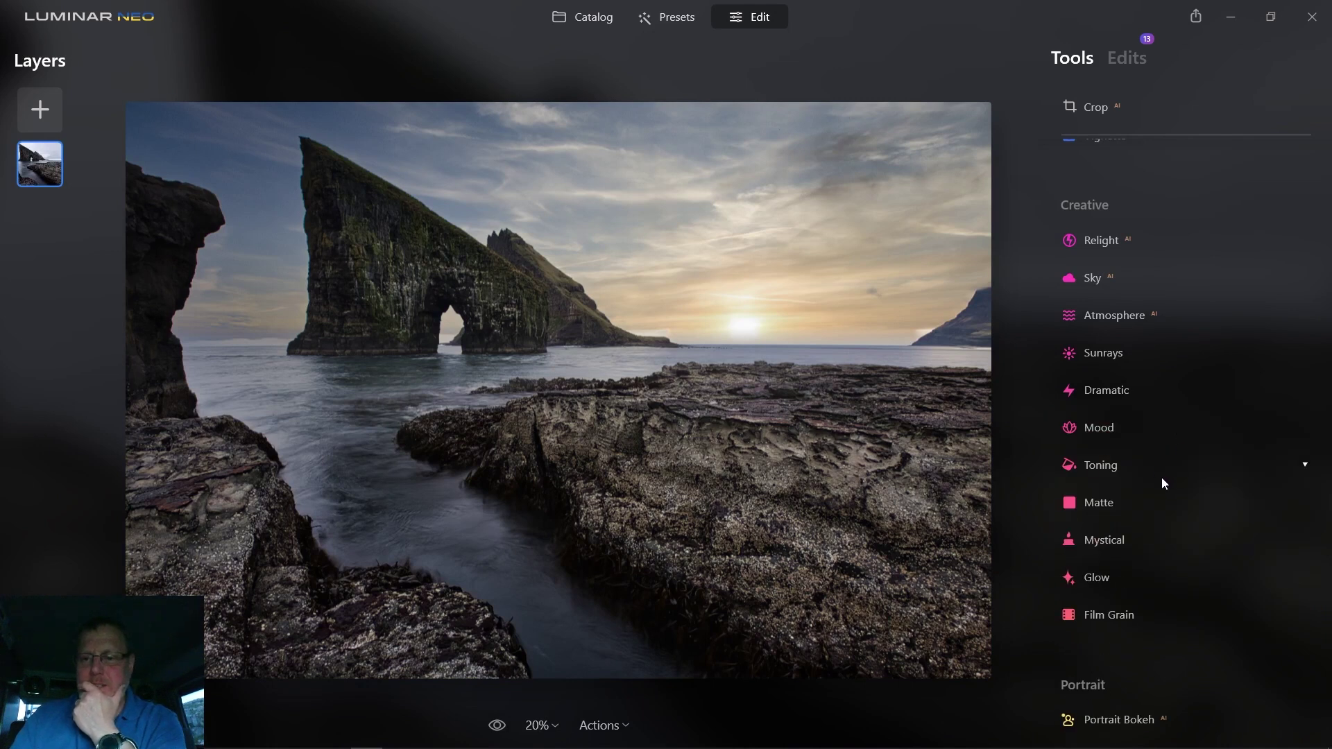
{"action": "left_click", "coordinate": [1157, 475]}
{"action": "left_click", "coordinate": [1159, 483]}
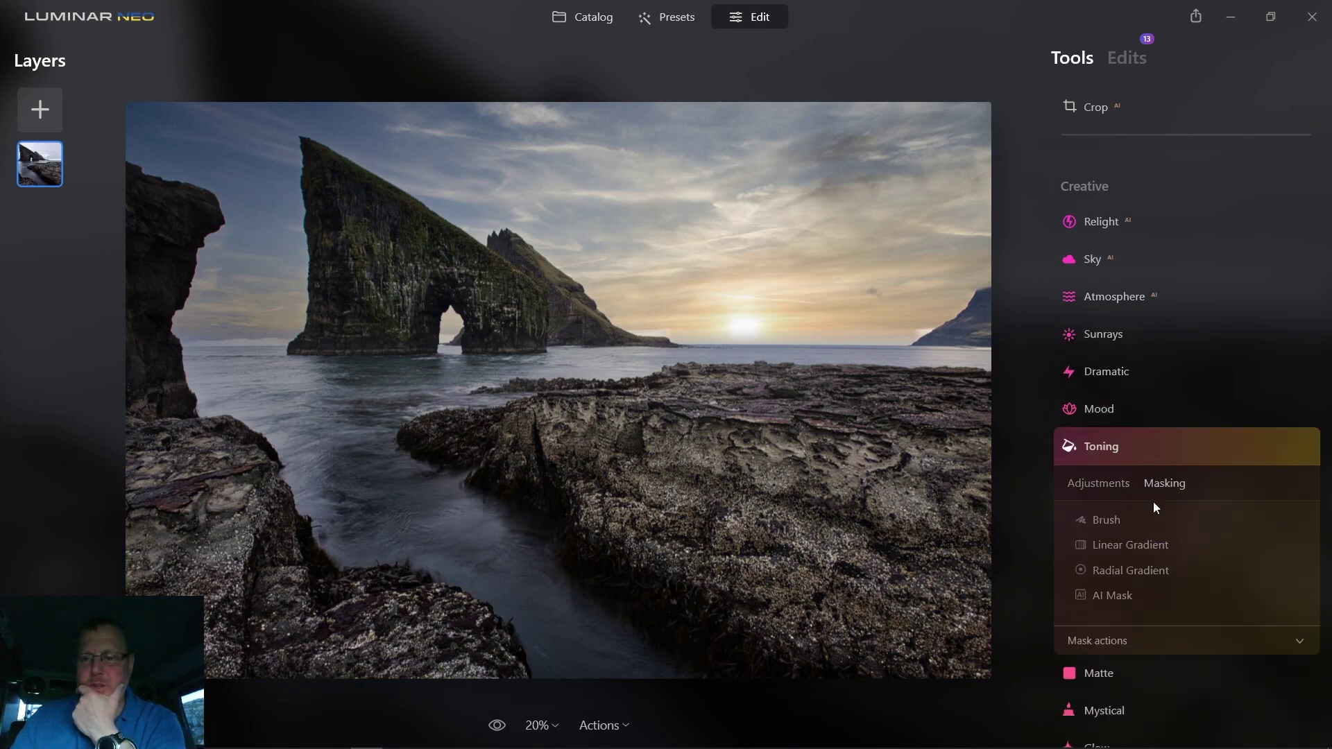
{"action": "left_click", "coordinate": [1153, 455]}
- Apply the Matte tool at an amount of 3, compare the photo with and without it, and close the tool
{"action": "left_click", "coordinate": [1159, 484]}
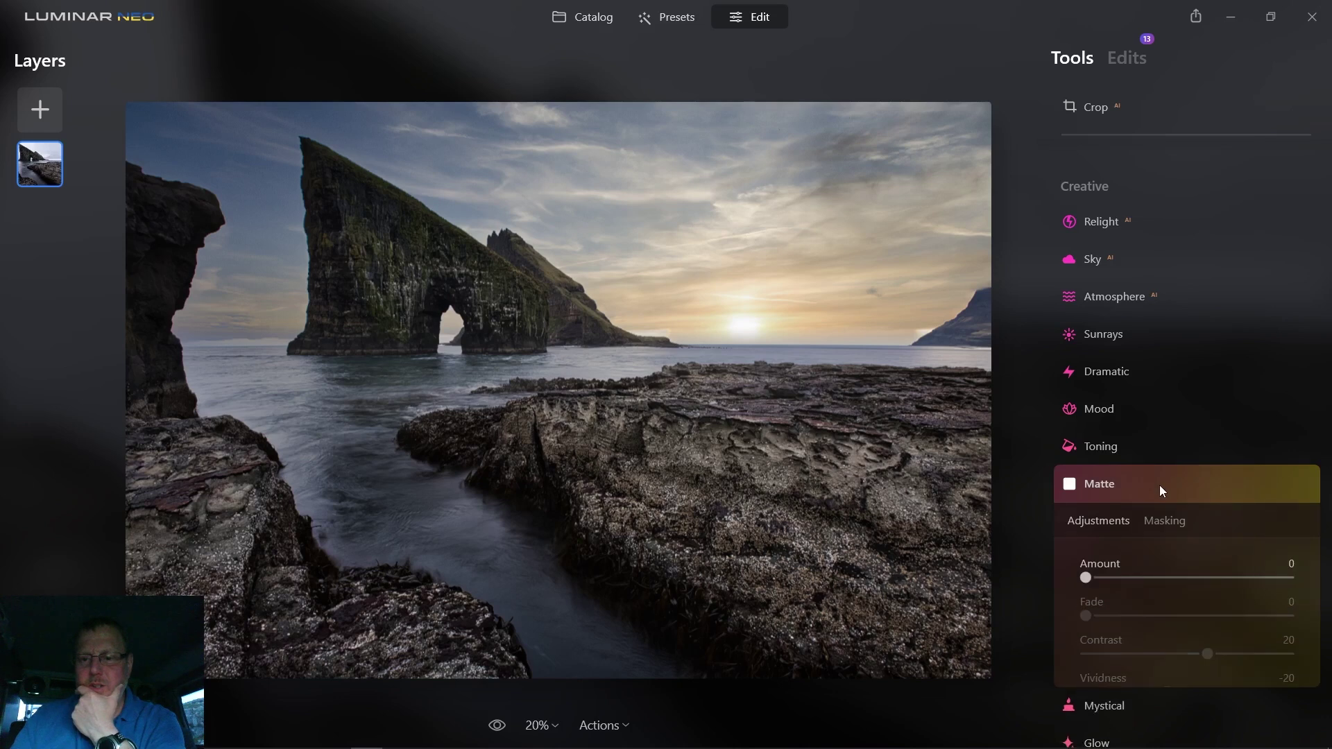
{"action": "left_click_drag", "start_coordinate": [1086, 542], "coordinate": [1108, 544]}
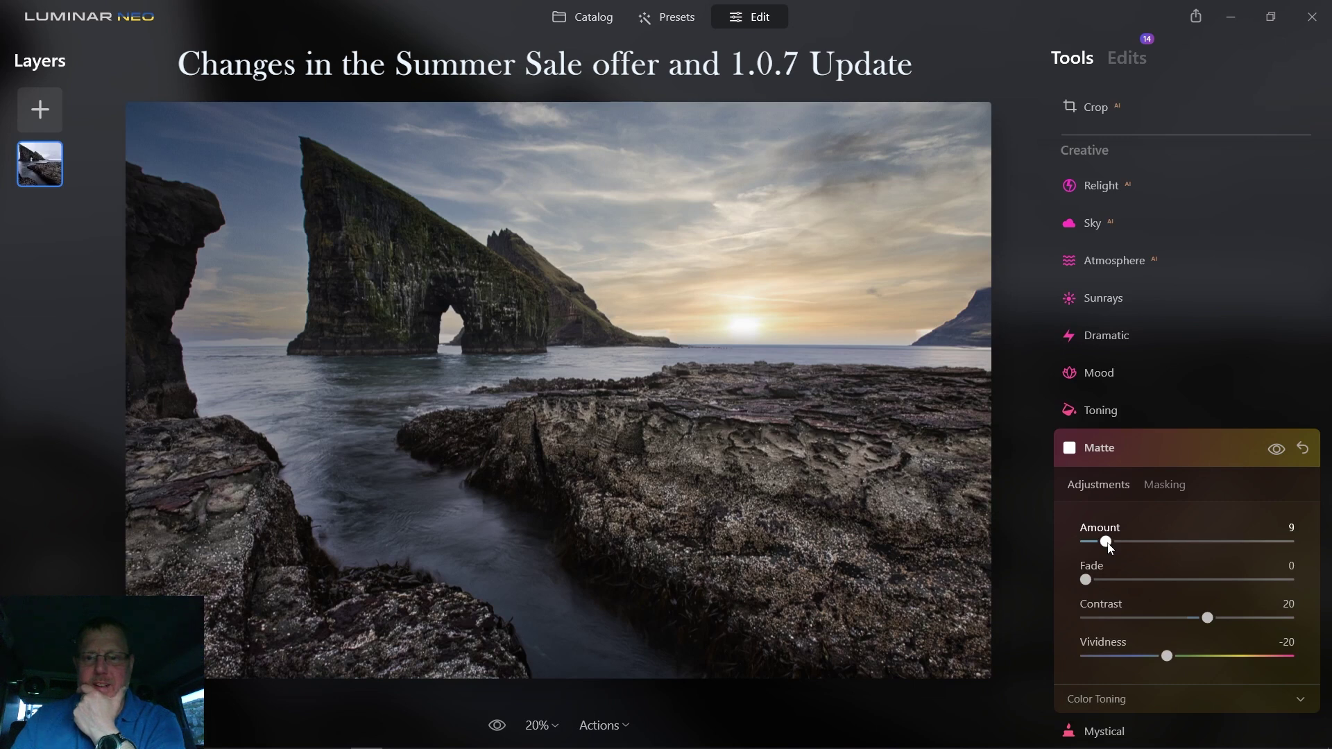
{"action": "left_click_drag", "start_coordinate": [1109, 548], "coordinate": [1096, 547]}
{"action": "left_click", "coordinate": [1279, 451]}
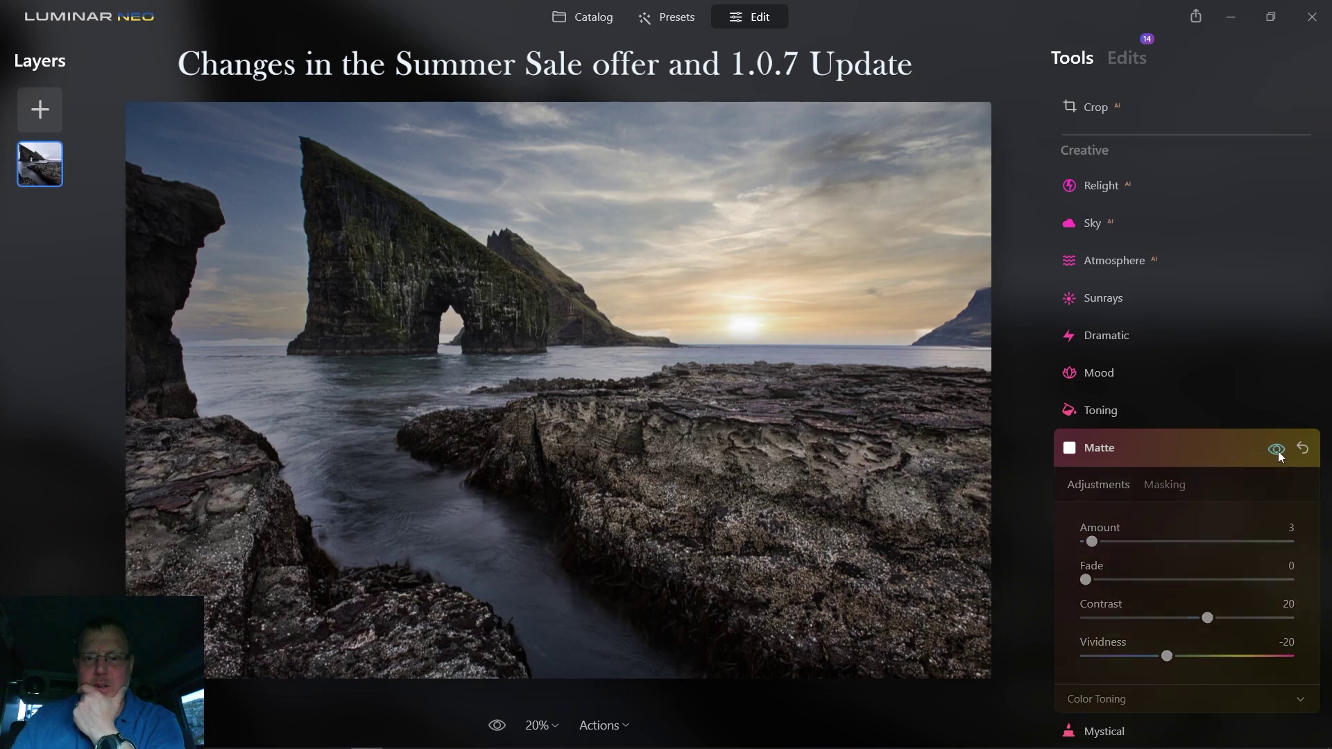
{"action": "left_click", "coordinate": [1278, 451]}
{"action": "left_click", "coordinate": [1182, 452]}
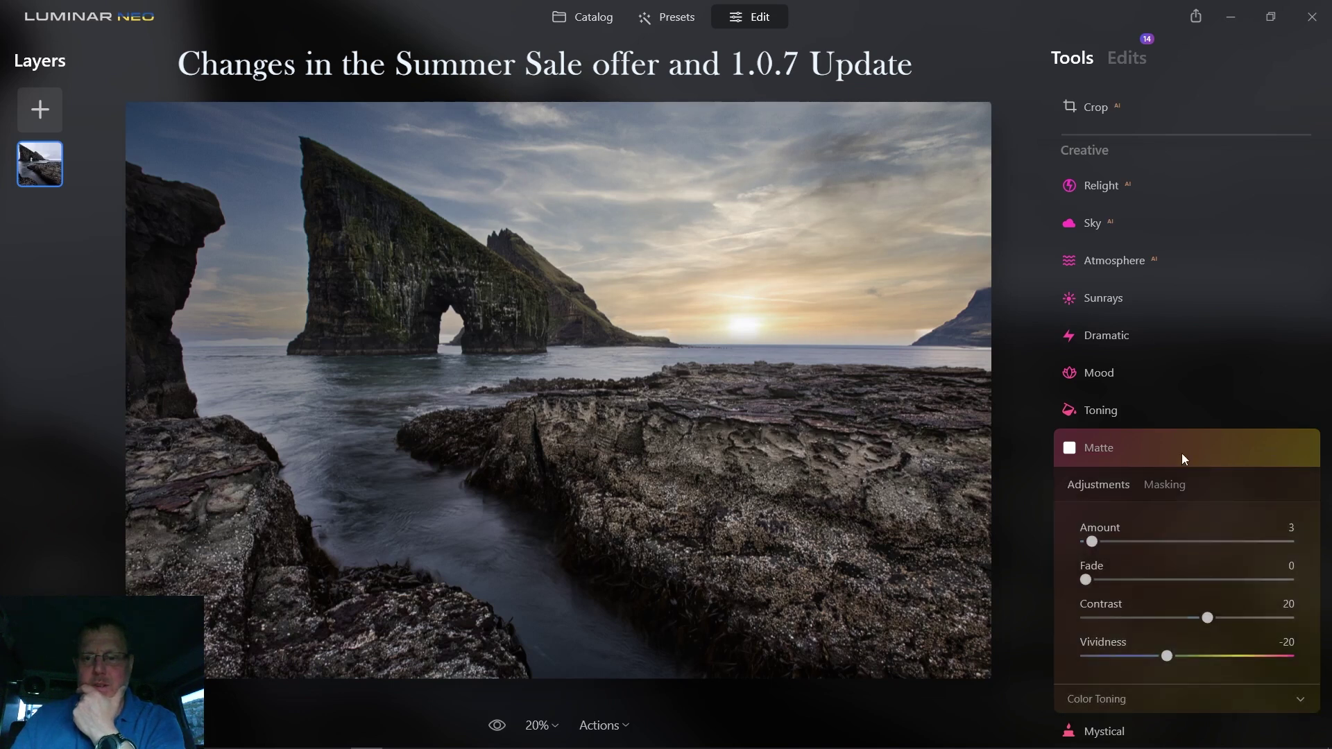
- Apply the Mystical tool, comparing the photo with and without it at an amount of 48, and settle on an amount of 2
{"action": "left_click", "coordinate": [1165, 484]}
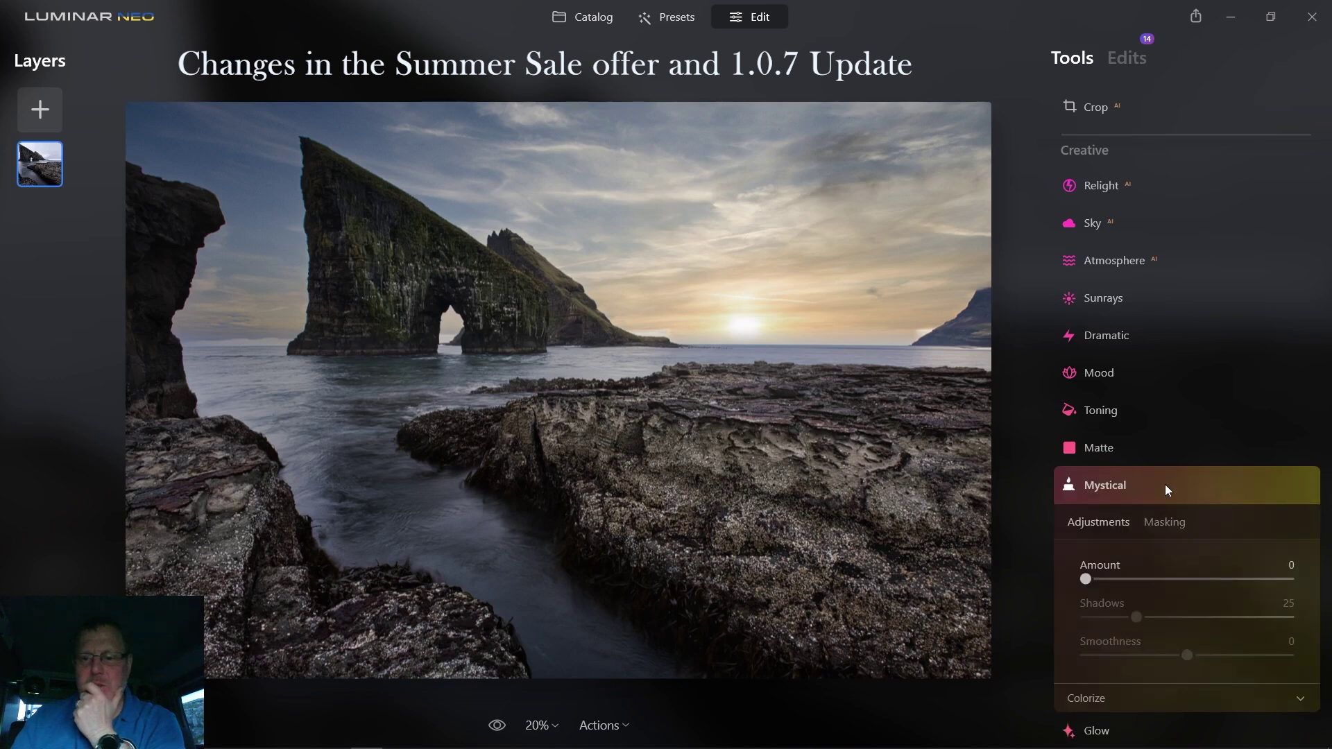
{"action": "left_click_drag", "start_coordinate": [1092, 580], "coordinate": [1154, 578]}
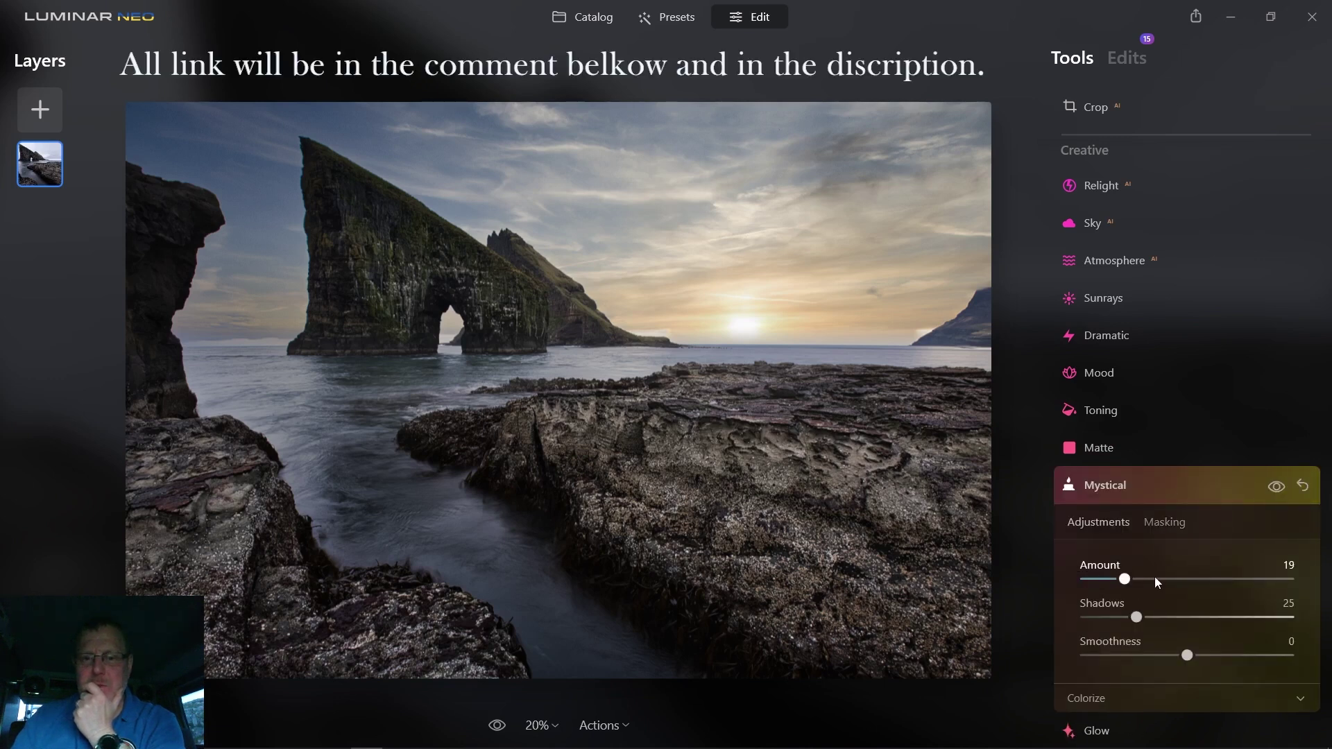
{"action": "left_click_drag", "start_coordinate": [1157, 584], "coordinate": [1185, 587]}
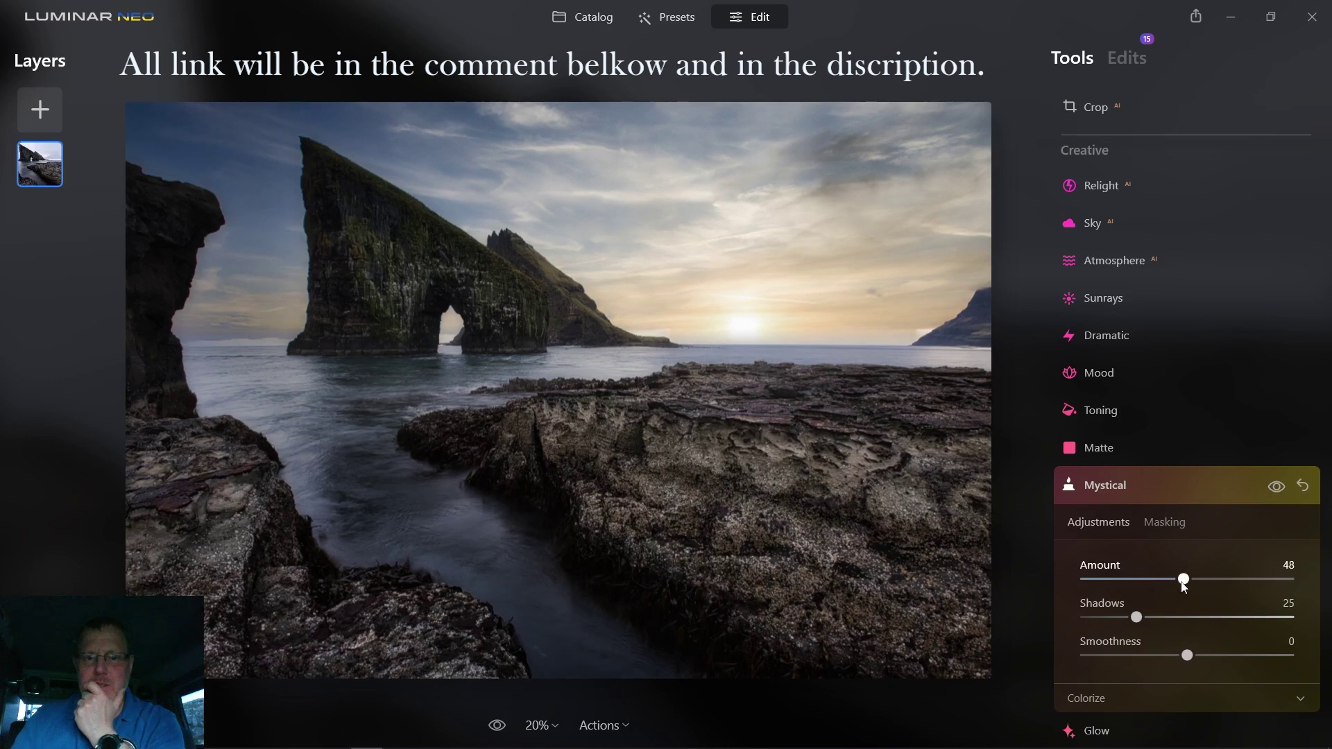
{"action": "left_click", "coordinate": [1278, 490]}
{"action": "left_click", "coordinate": [1278, 488]}
{"action": "left_click", "coordinate": [1278, 490]}
{"action": "left_click", "coordinate": [1279, 490]}
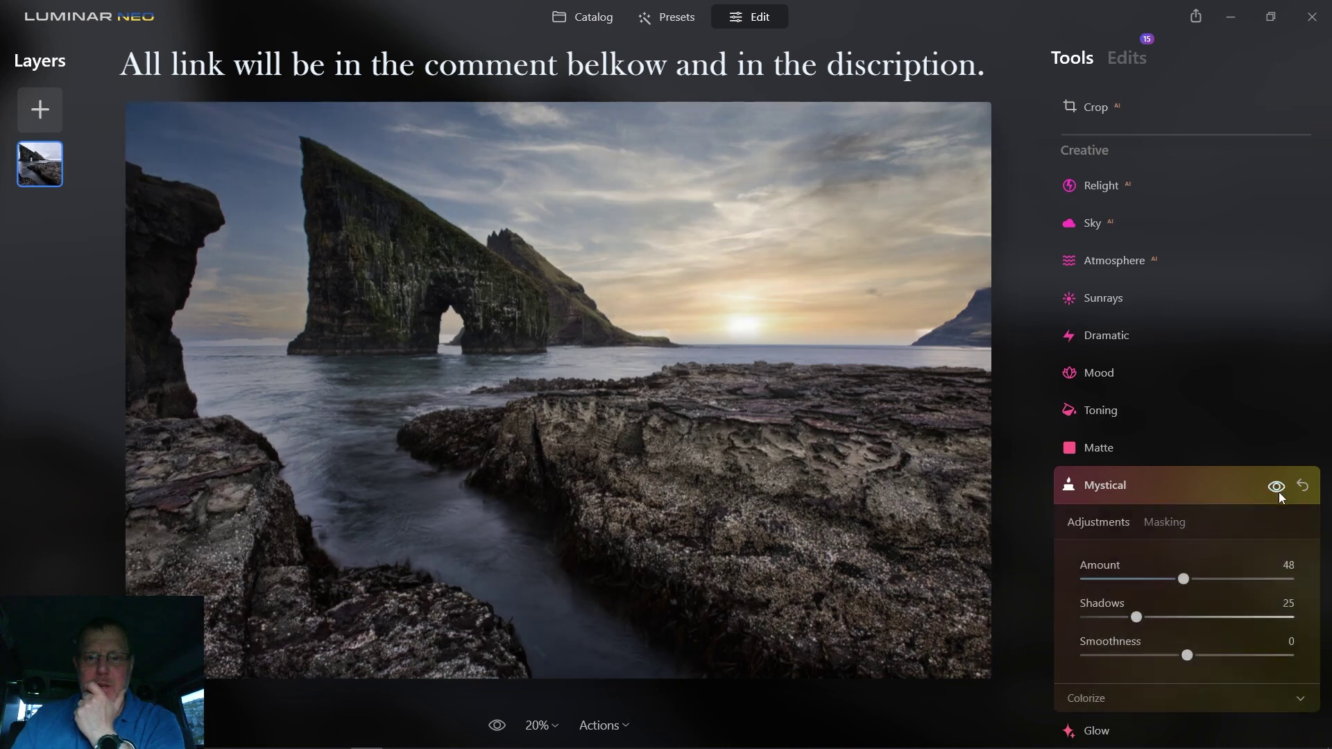
{"action": "left_click_drag", "start_coordinate": [1109, 586], "coordinate": [1096, 583]}
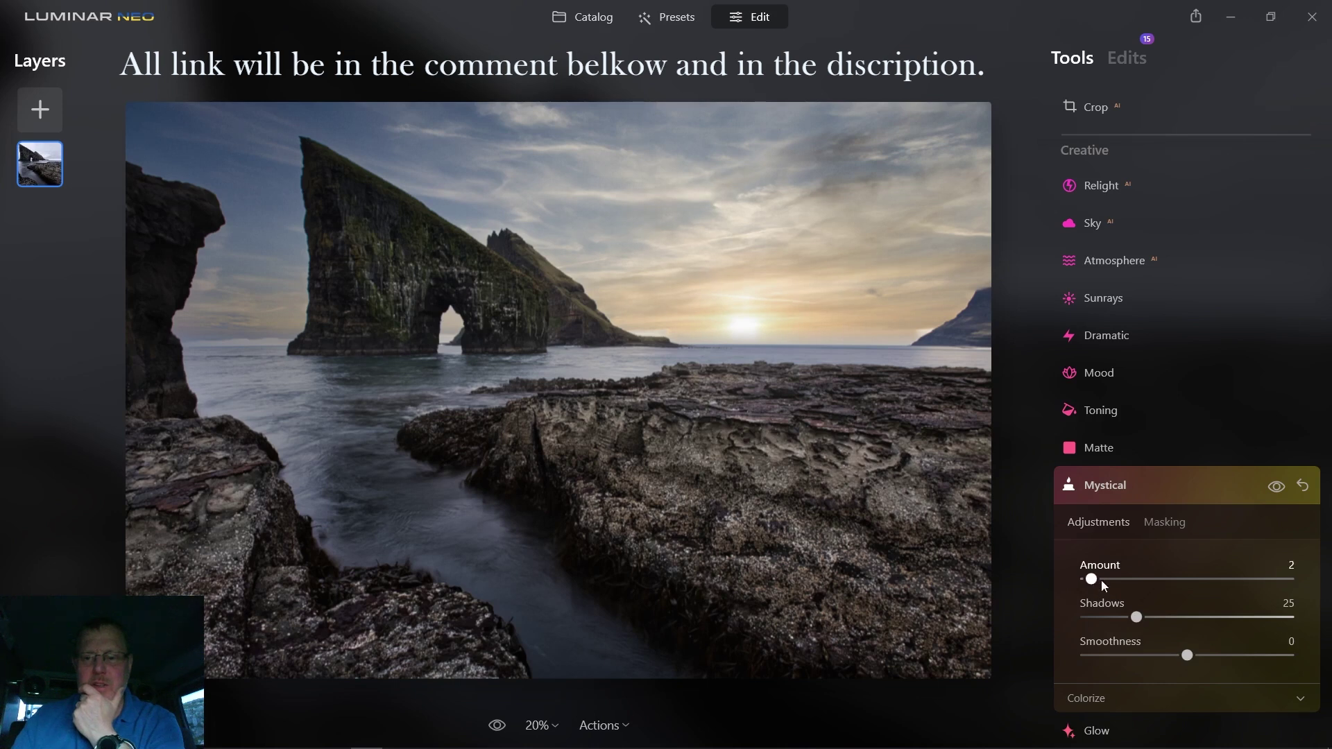
{"action": "left_click", "coordinate": [1193, 488]}
- Try the Orton Effect in the Glow tool at an amount of 21, return the amount to 0 and close the tool
{"action": "left_click", "coordinate": [1166, 557]}
{"action": "left_click", "coordinate": [1160, 552]}
{"action": "left_click", "coordinate": [1151, 525]}
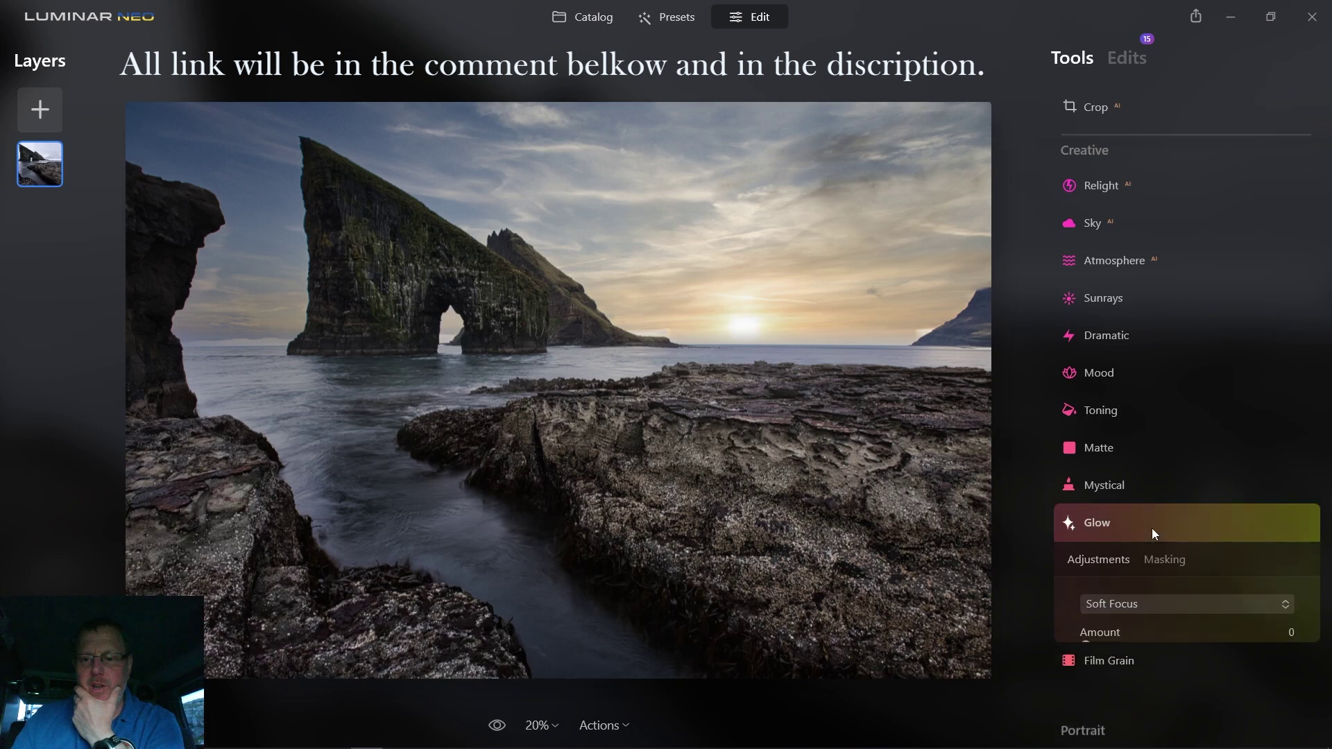
{"action": "left_click", "coordinate": [1159, 605]}
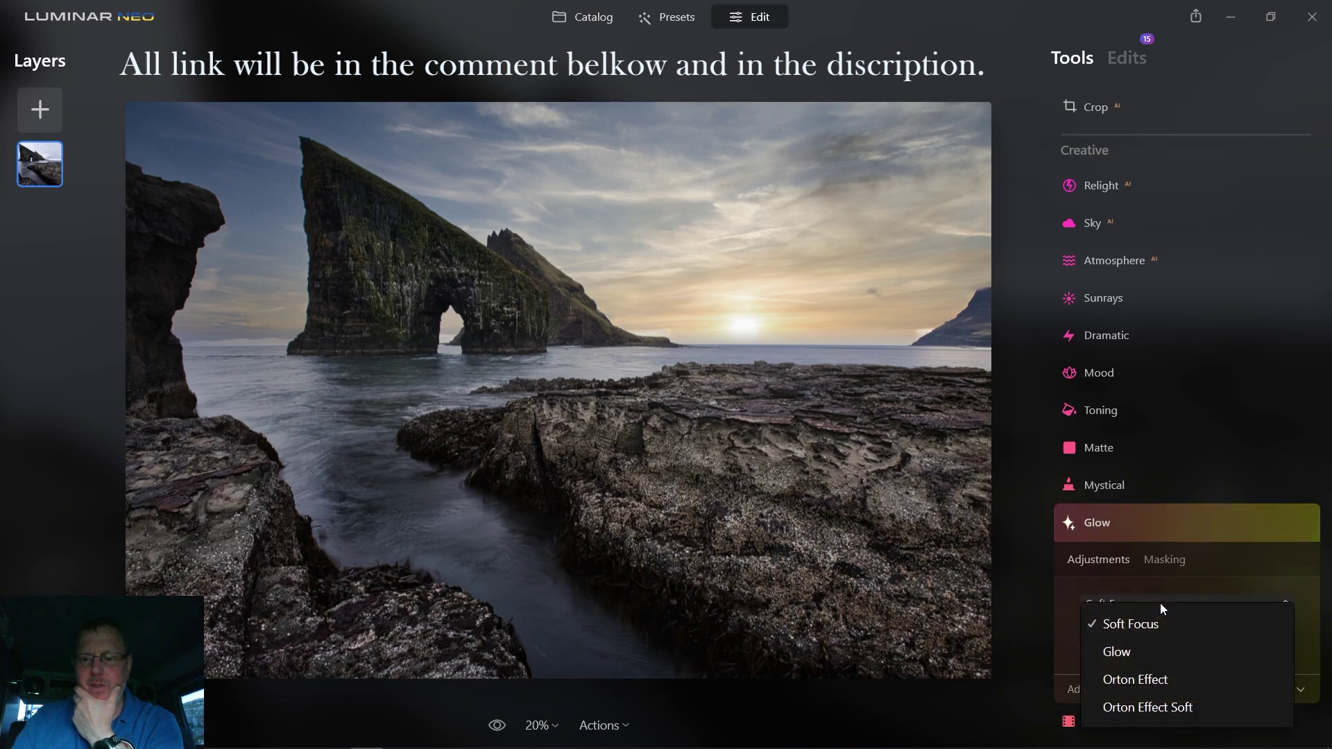
{"action": "left_click", "coordinate": [1171, 681]}
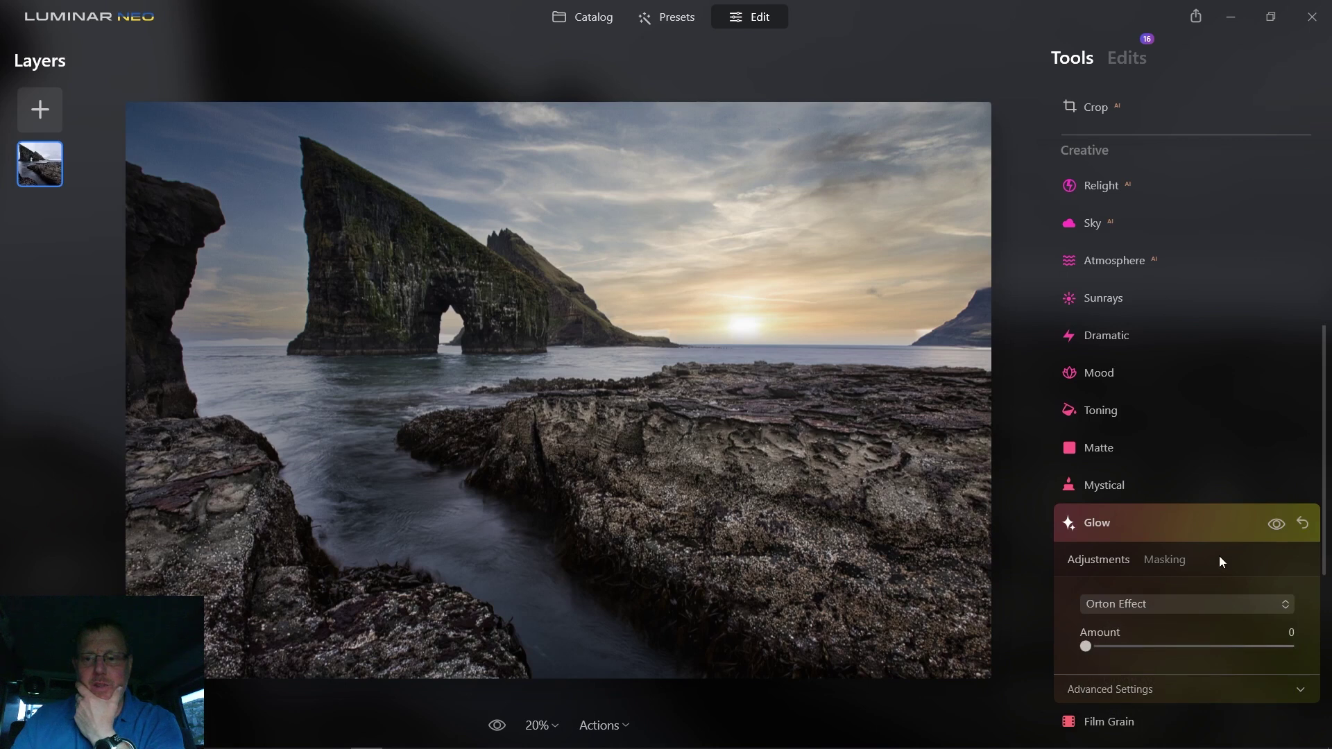
{"action": "left_click_drag", "start_coordinate": [1087, 647], "coordinate": [1148, 652]}
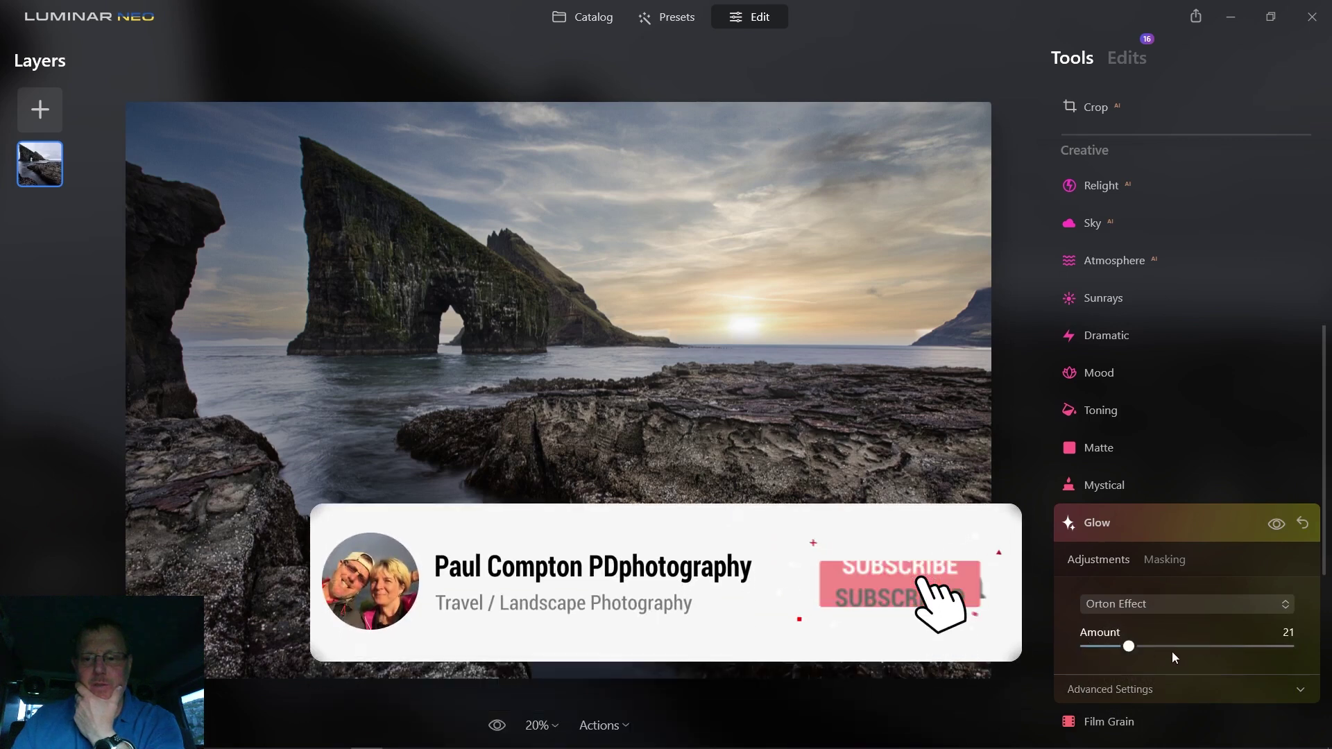
{"action": "double_click", "coordinate": [1171, 651]}
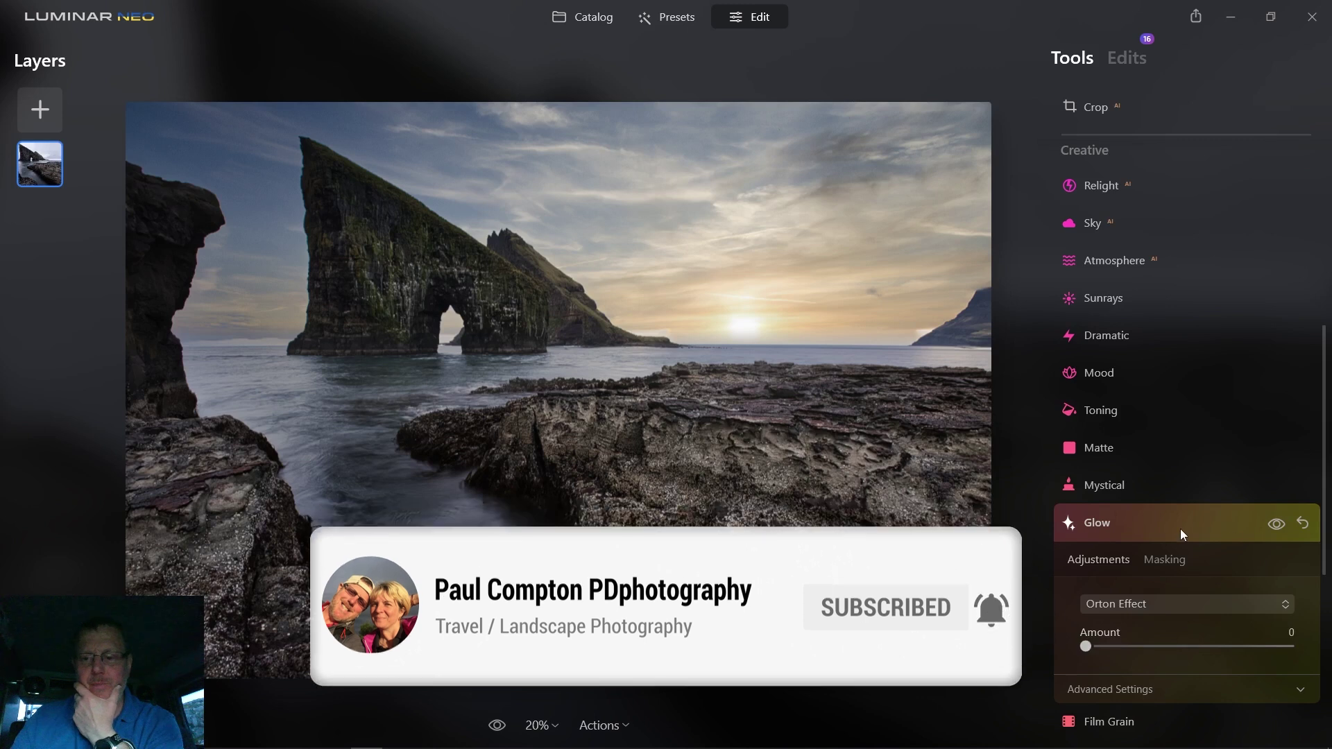
{"action": "left_click", "coordinate": [1180, 528]}
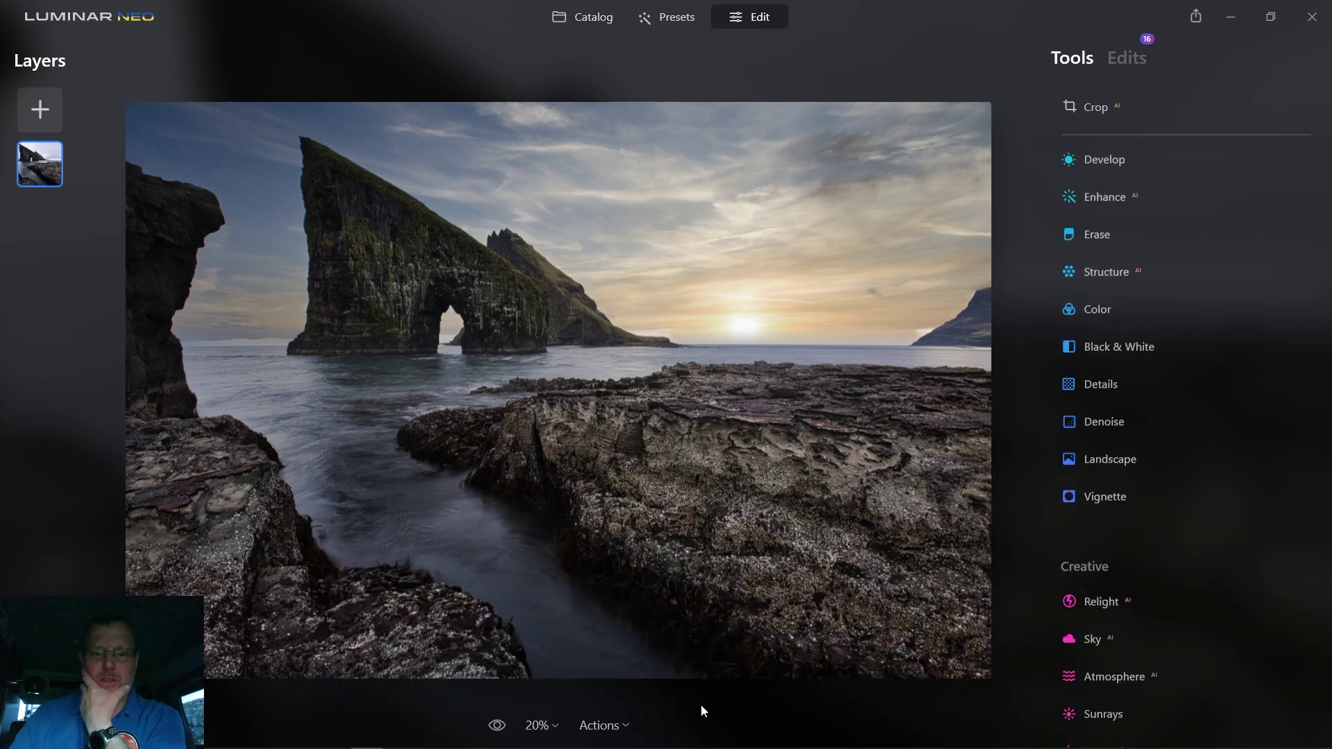
- Compare the fully edited photo with the unedited original several times, leaving the edited version displayed
{"action": "left_click_drag", "start_coordinate": [496, 726], "coordinate": [497, 730]}
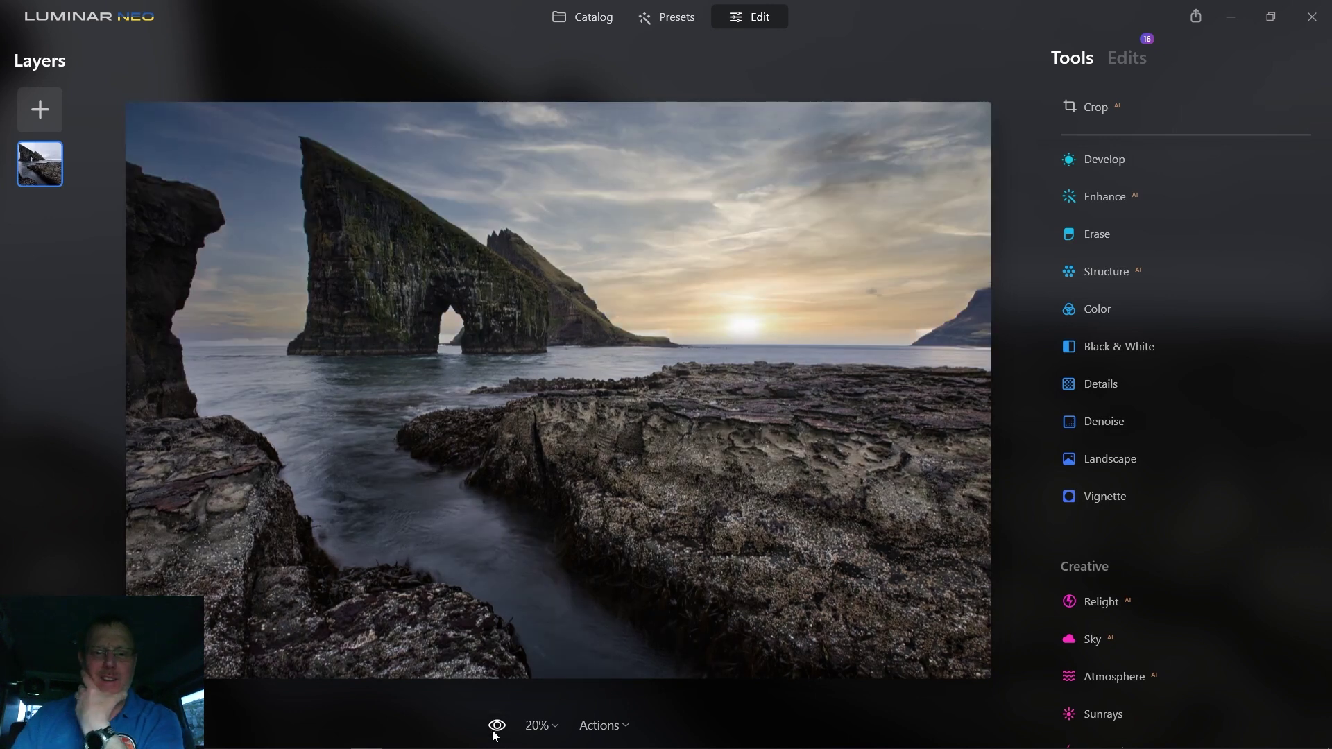
{"action": "scroll", "coordinate": [1189, 414], "scroll_direction": "up", "scroll_amount": 1}
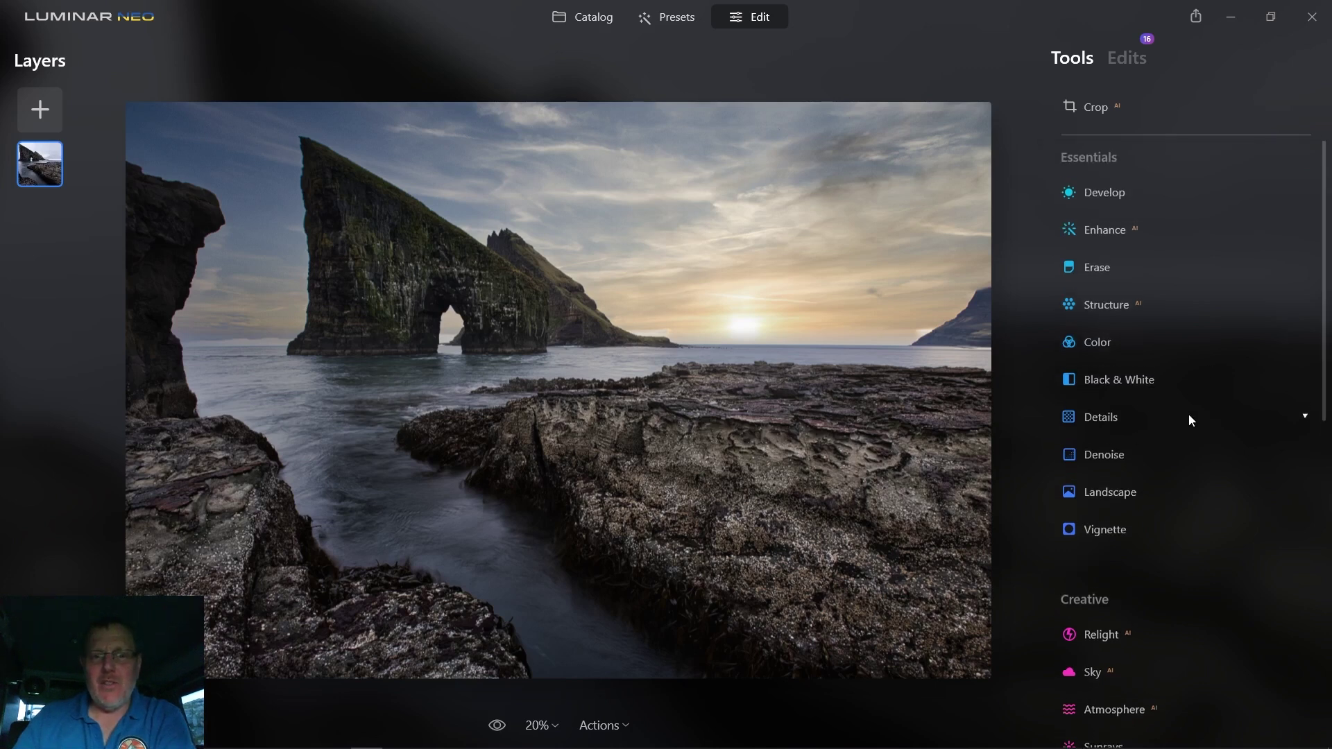
{"action": "scroll", "coordinate": [1187, 411], "scroll_direction": "down", "scroll_amount": 3}
{"action": "scroll", "coordinate": [1188, 414], "scroll_direction": "up", "scroll_amount": 3}
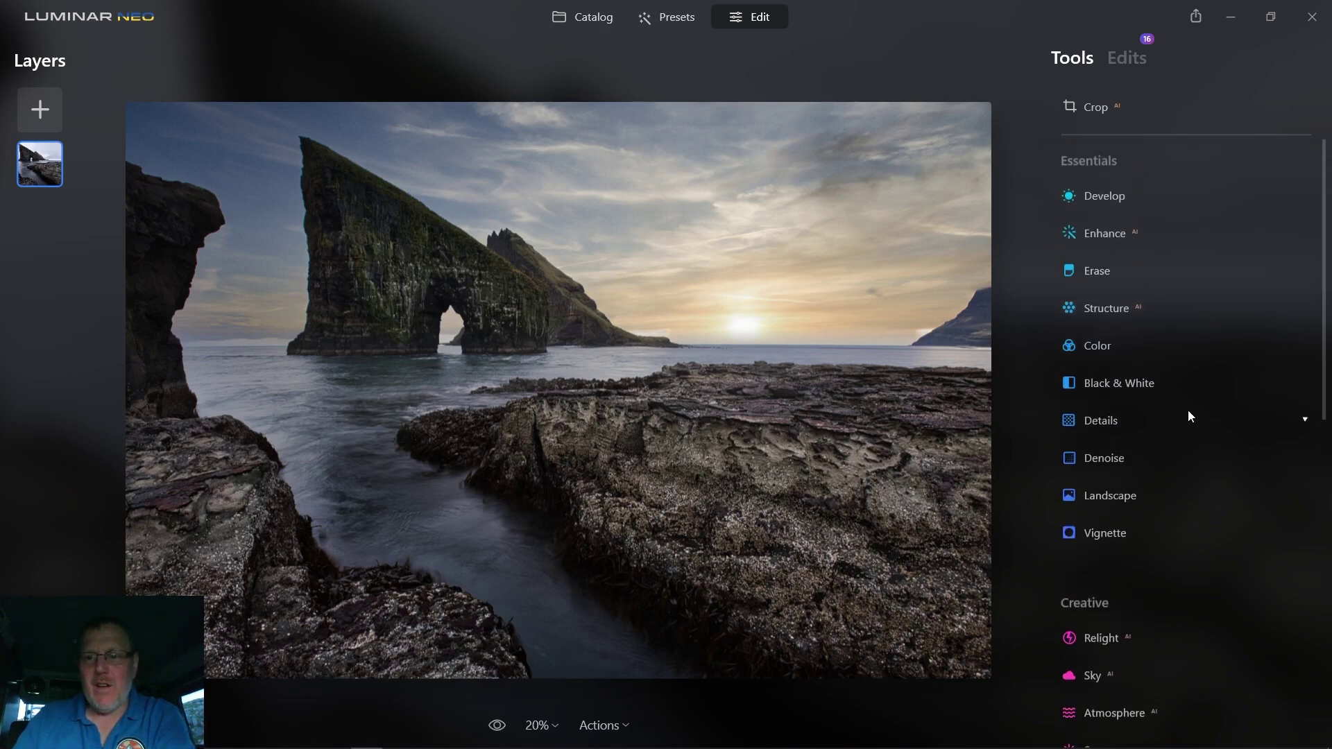
{"action": "scroll", "coordinate": [1186, 405], "scroll_direction": "down", "scroll_amount": 3}
{"action": "scroll", "coordinate": [1186, 405], "scroll_direction": "up", "scroll_amount": 3}
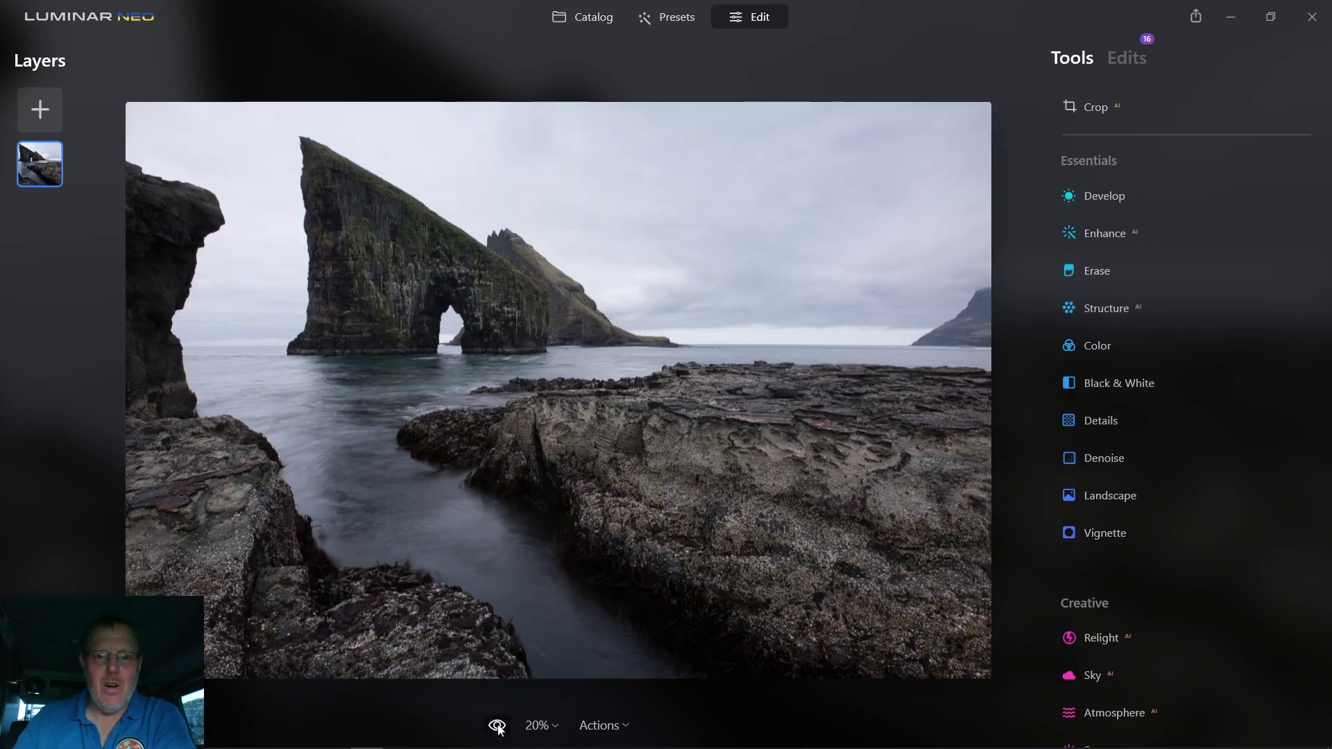
{"action": "left_click", "coordinate": [498, 727]}
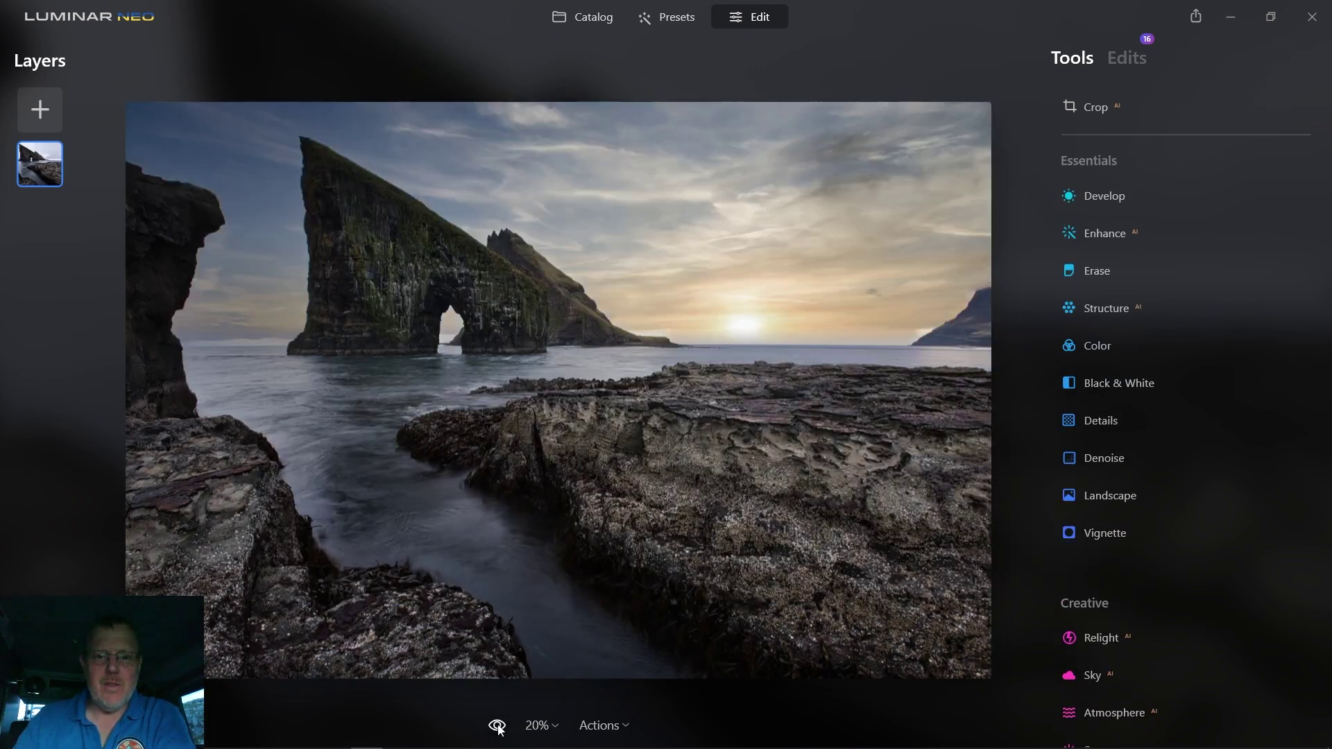
{"action": "left_click", "coordinate": [498, 726]}
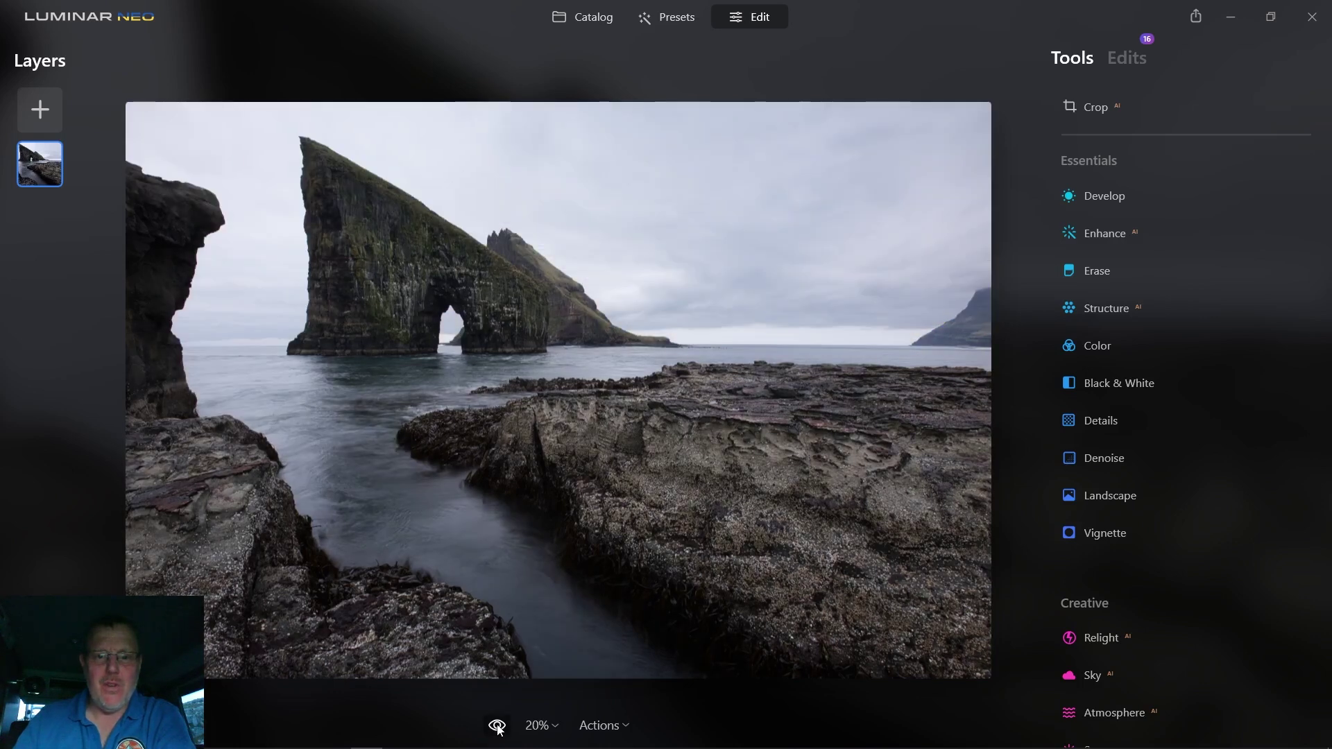
{"action": "left_click", "coordinate": [497, 727]}
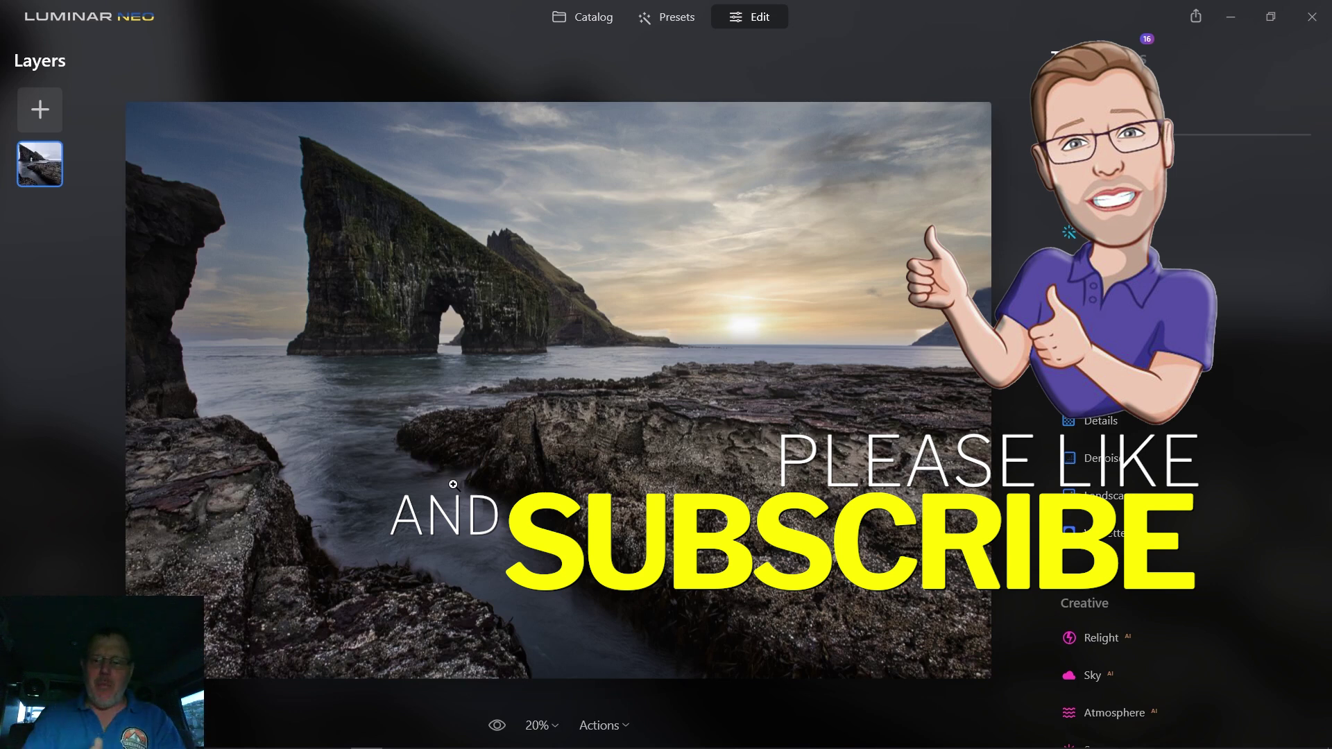
{"action": "left_click", "coordinate": [497, 724]}
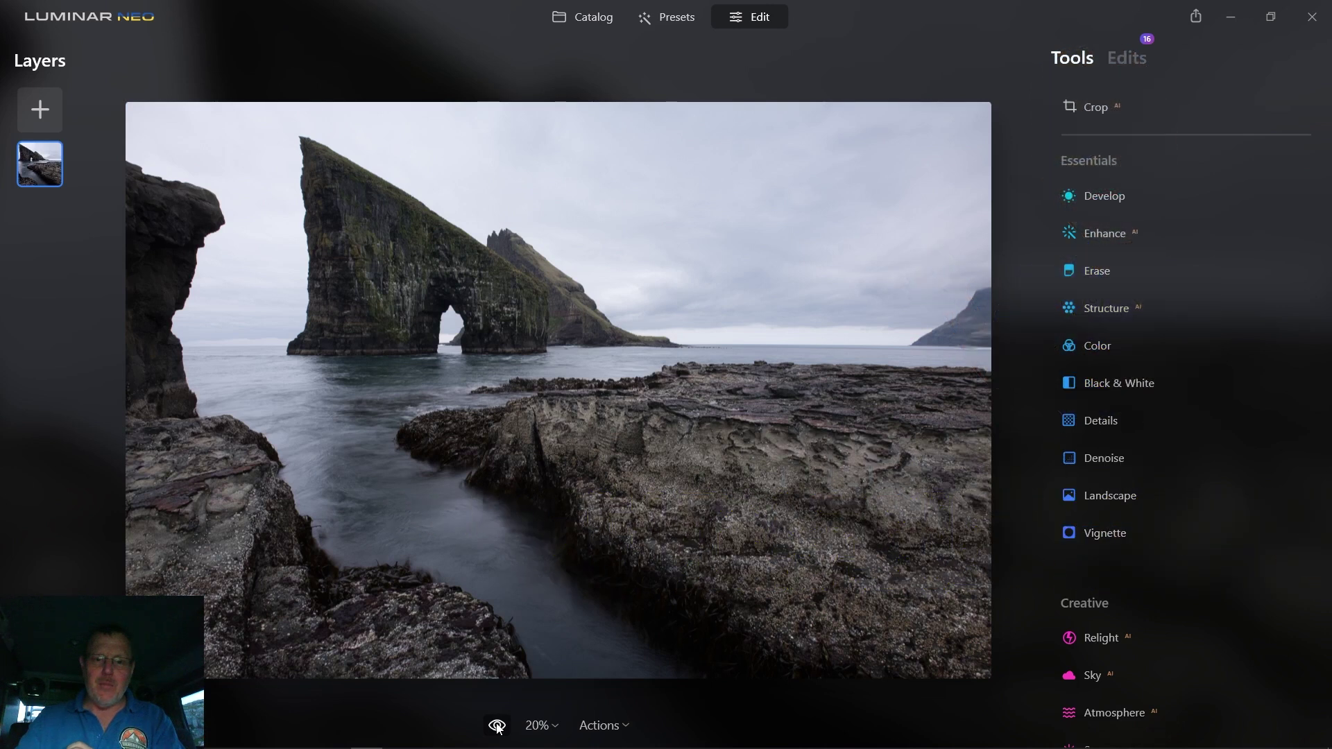
{"action": "left_click", "coordinate": [497, 725]}
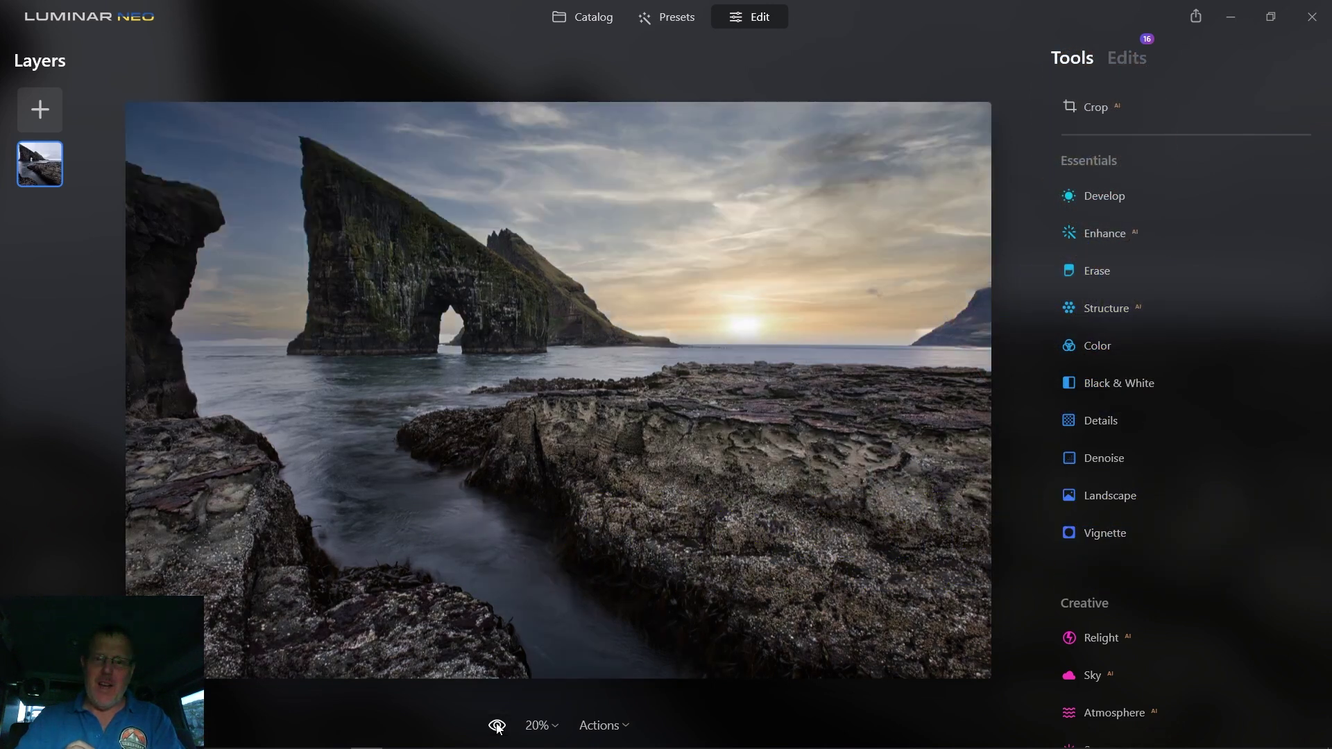